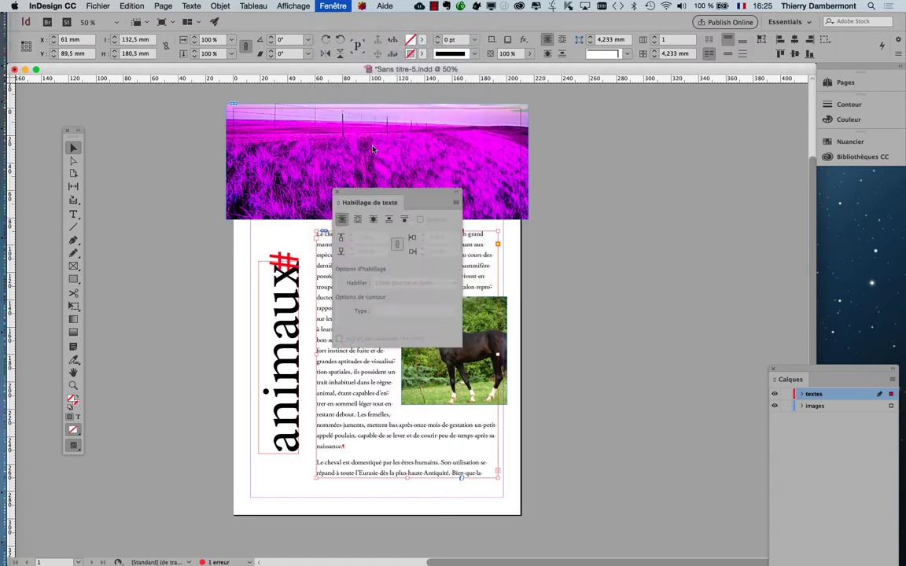
Step: Move the Habillage de texte panel off the page and open the Nuancier panel as a floating panel above it
left_click_drag(373, 196, 623, 182)
left_click(333, 6)
mouse_move(367, 190)
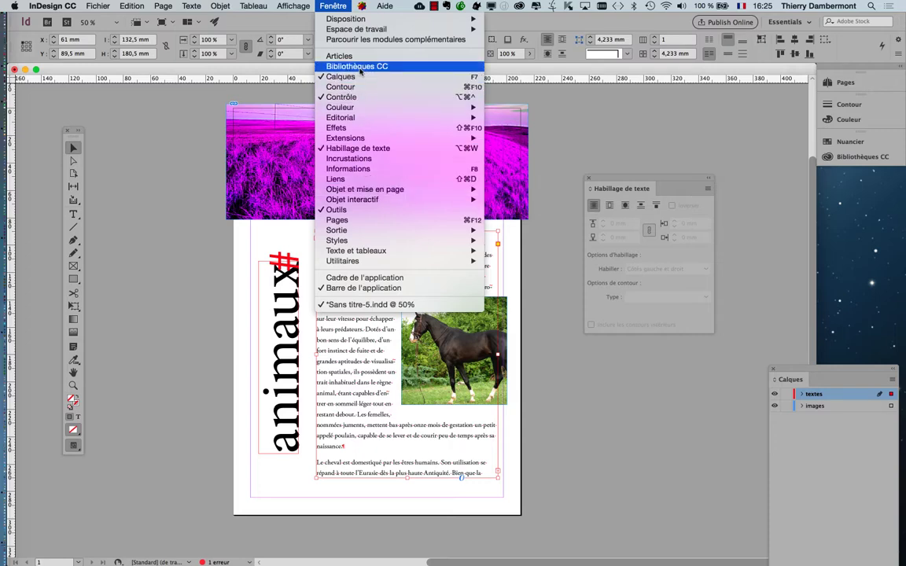
mouse_move(358, 108)
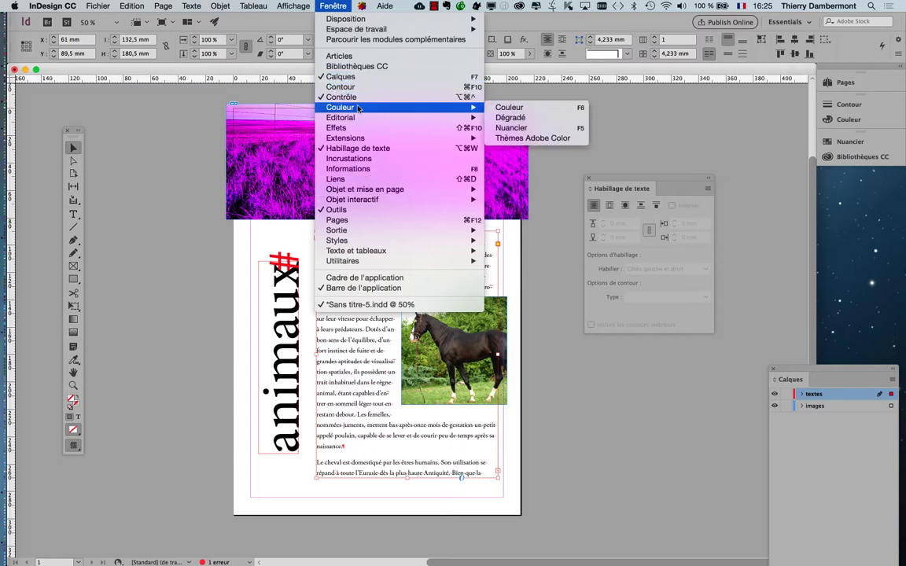
left_click(515, 128)
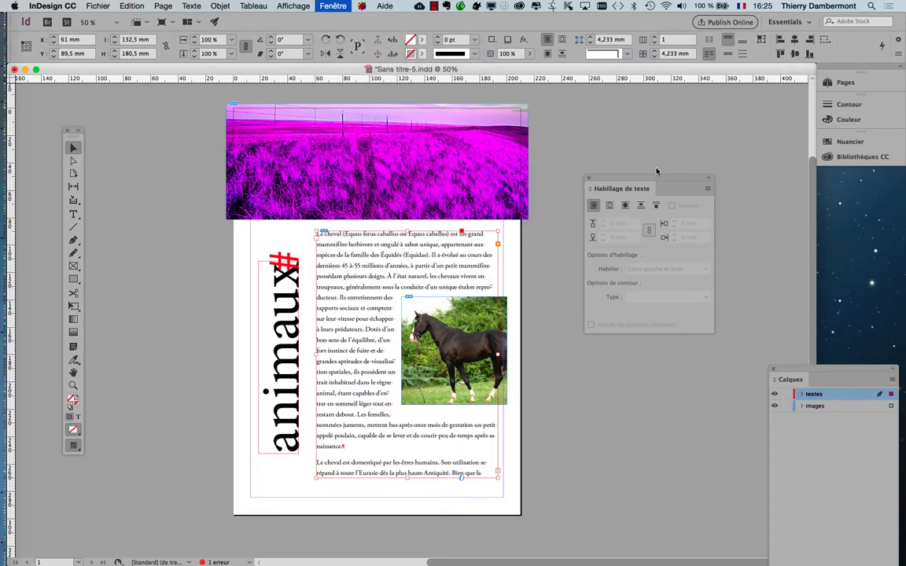
left_click_drag(698, 136, 577, 94)
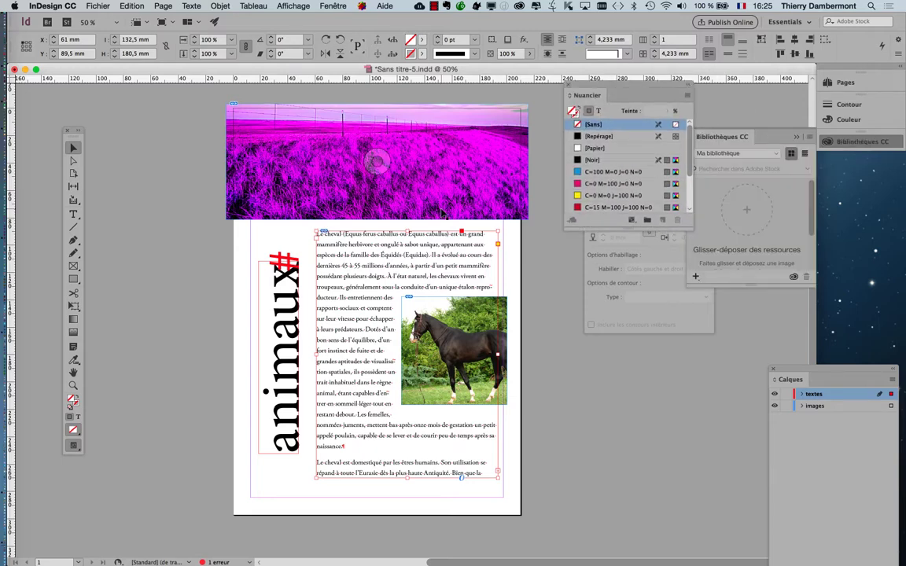
Step: Toggle the visibility of the panels, leaving all hidden except the tools and the control bar
key("shift+Tab")
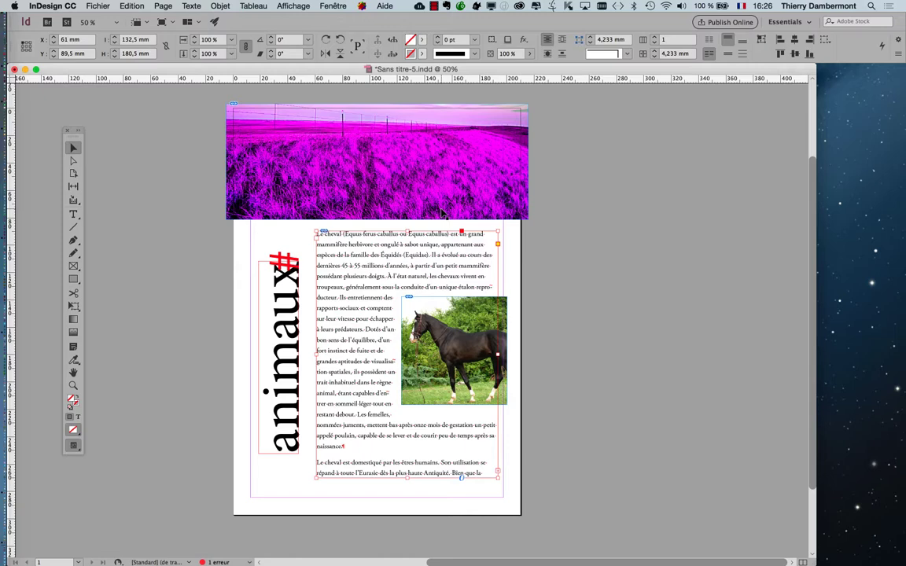
key("shift+Tab")
key("shift+Tab")
key("shift+Tab")
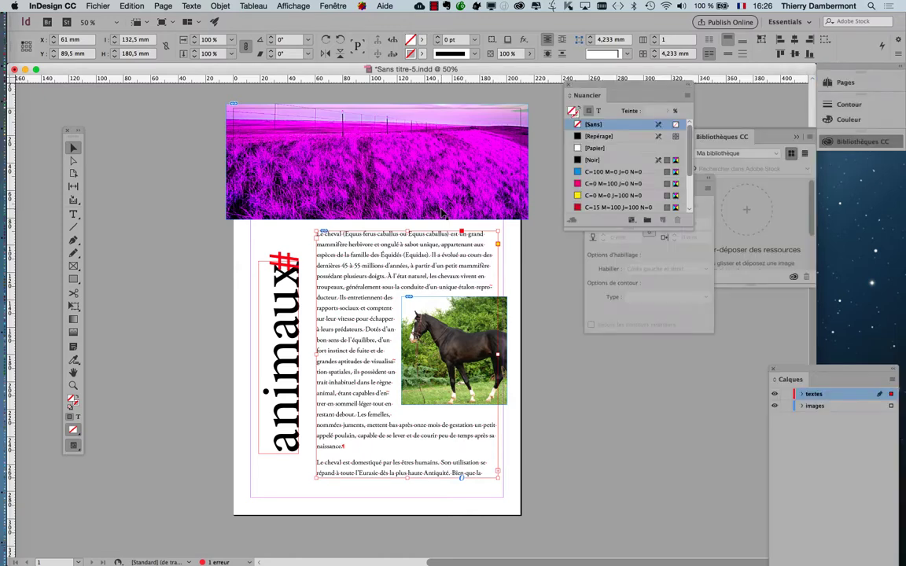
key("shift+Tab")
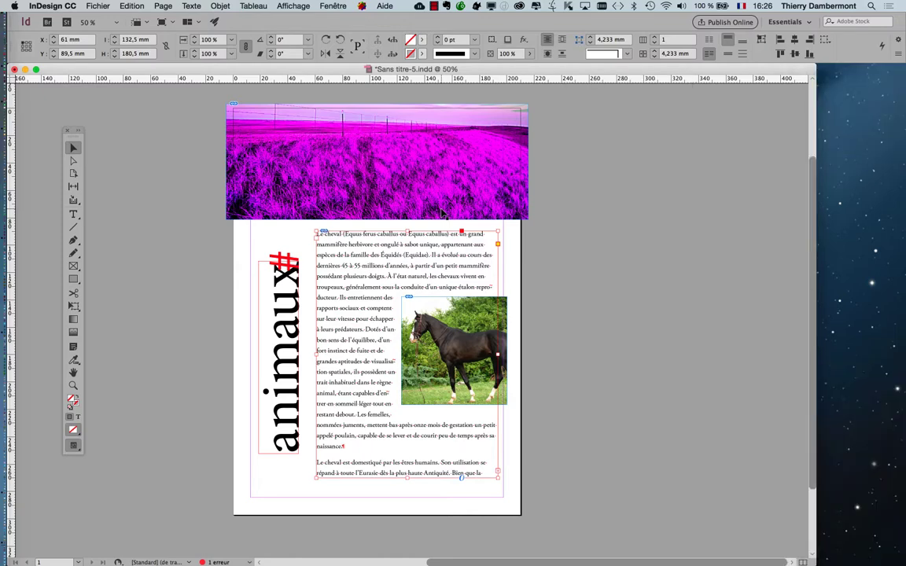
key("shift+Tab")
key("shift+Tab")
Step: Open the Pages panel and float it on the pasteboard beside the document page
left_click(333, 5)
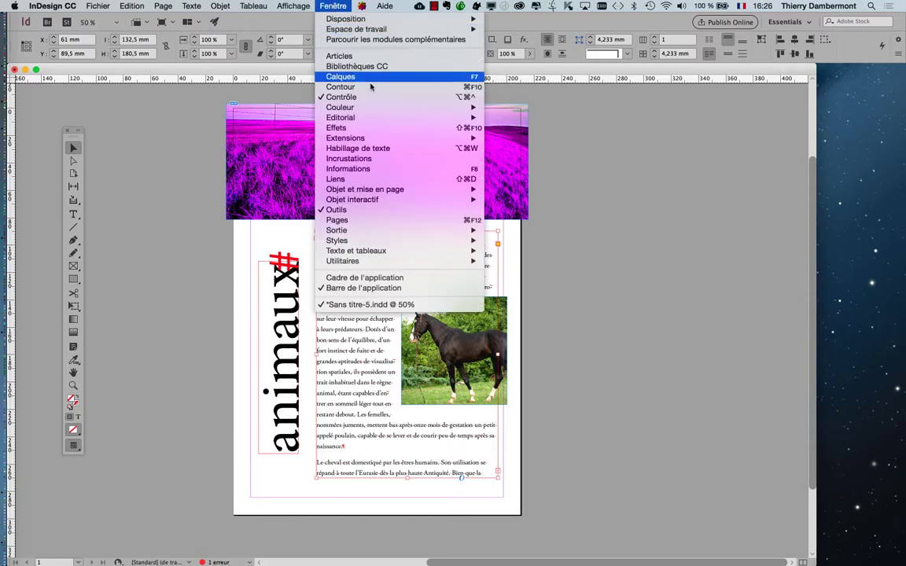
left_click(403, 219)
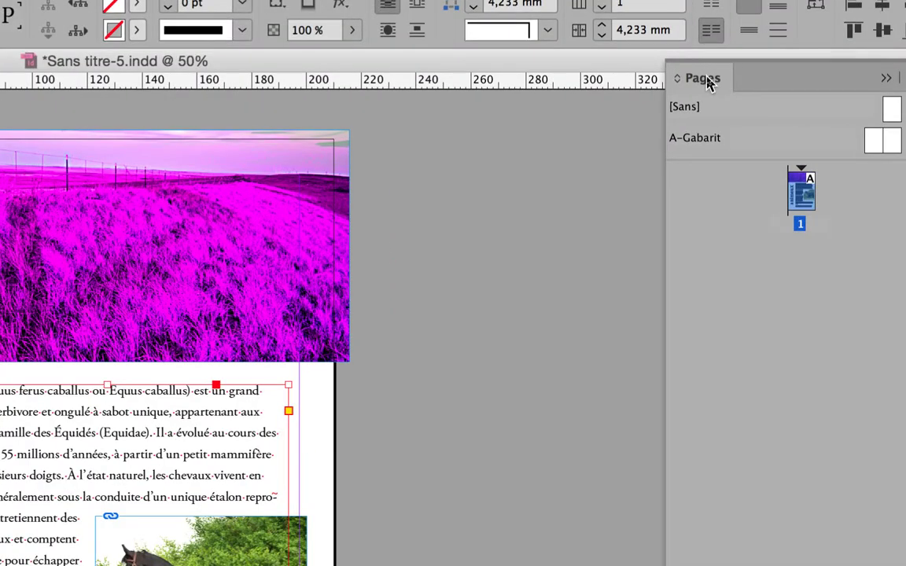
left_click_drag(707, 82, 629, 108)
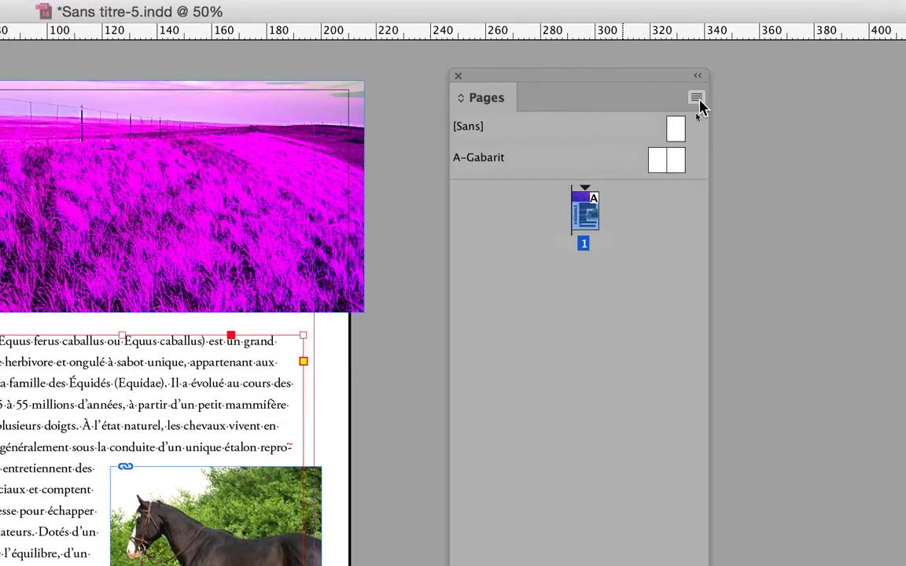
Step: Set the page thumbnail size to Très grande in the Pages panel options
left_click(756, 2)
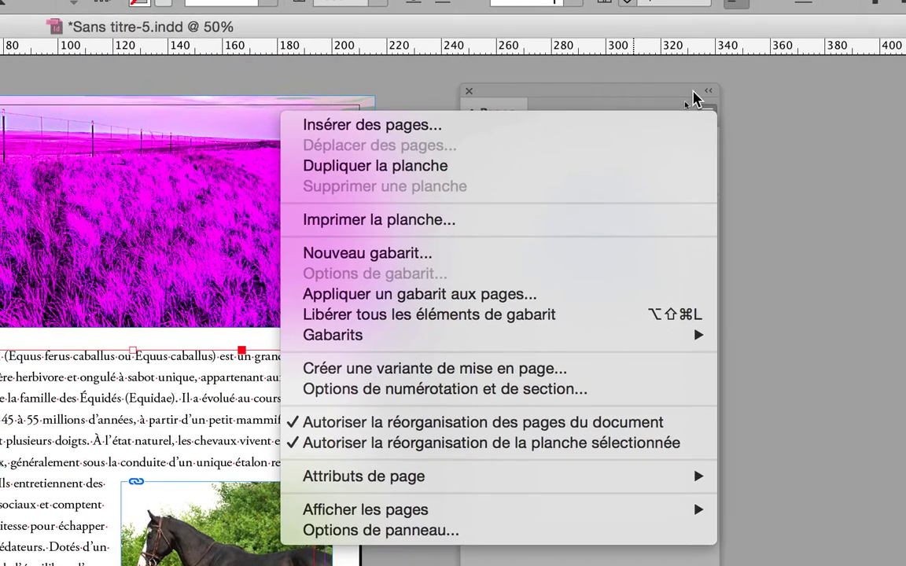
left_click(689, 85)
left_click(696, 96)
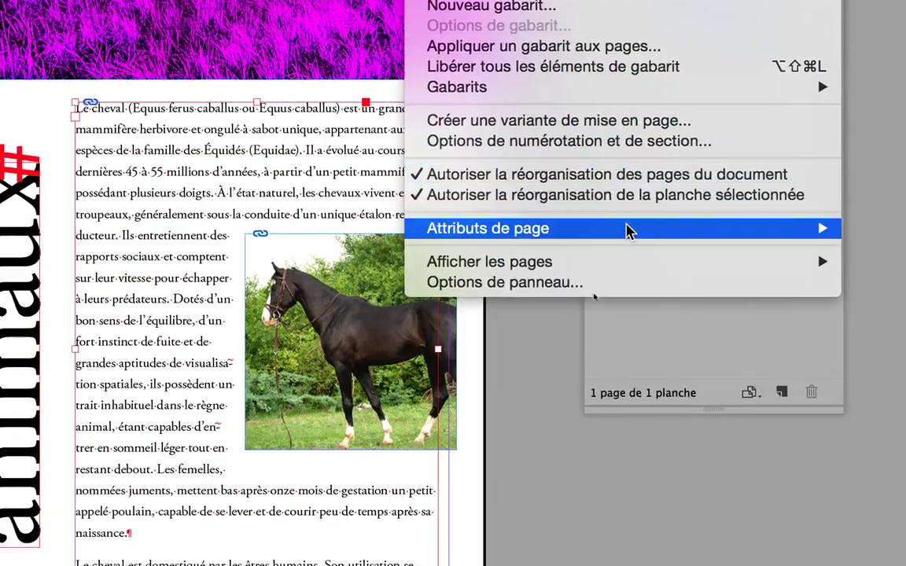
mouse_move(510, 507)
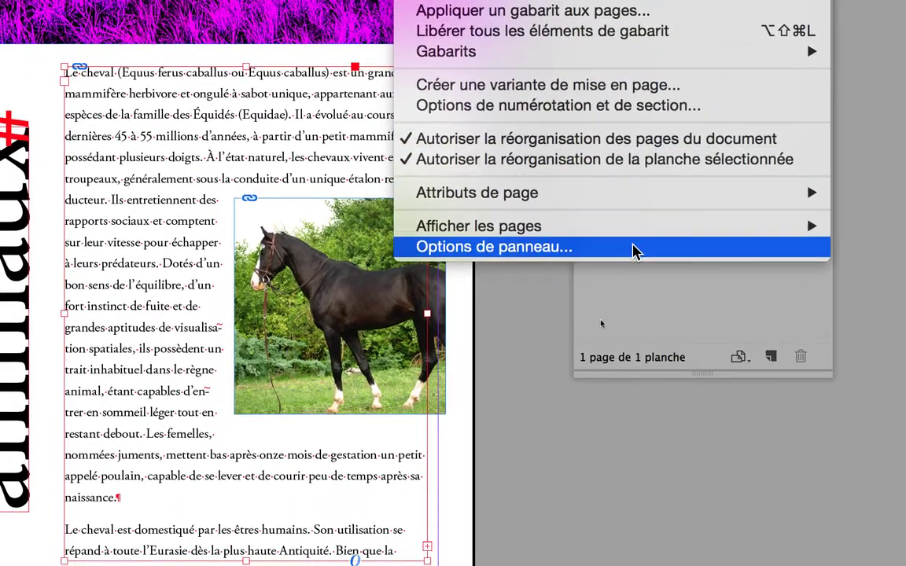
left_click(634, 253)
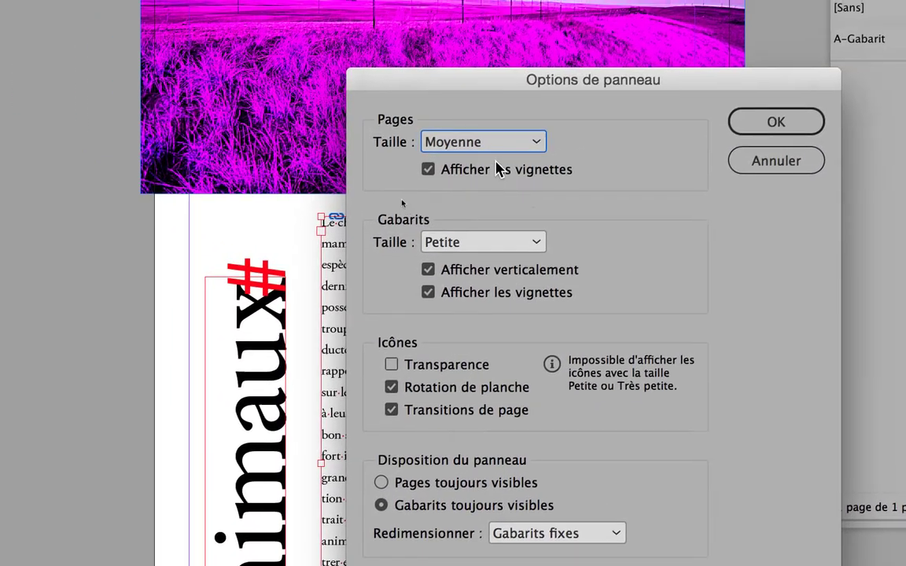
left_click(495, 155)
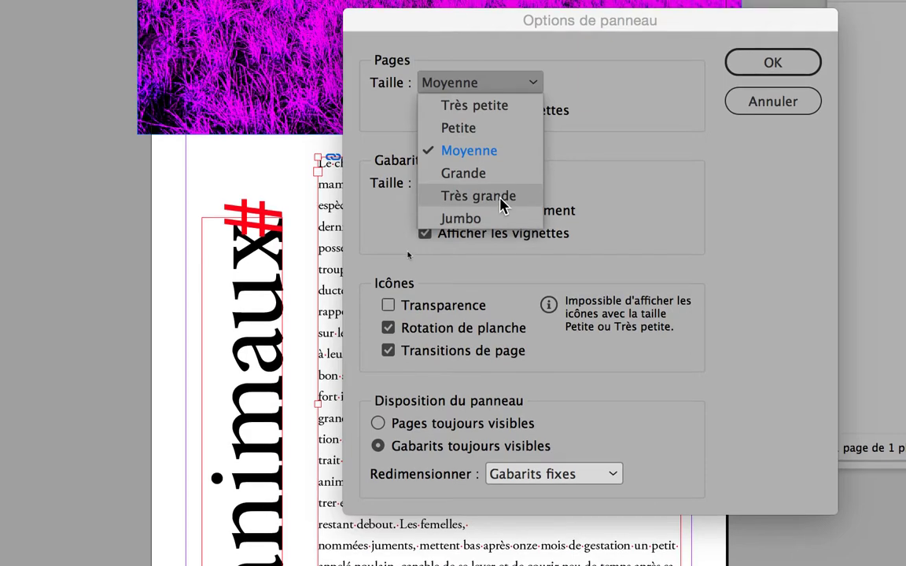
left_click(507, 203)
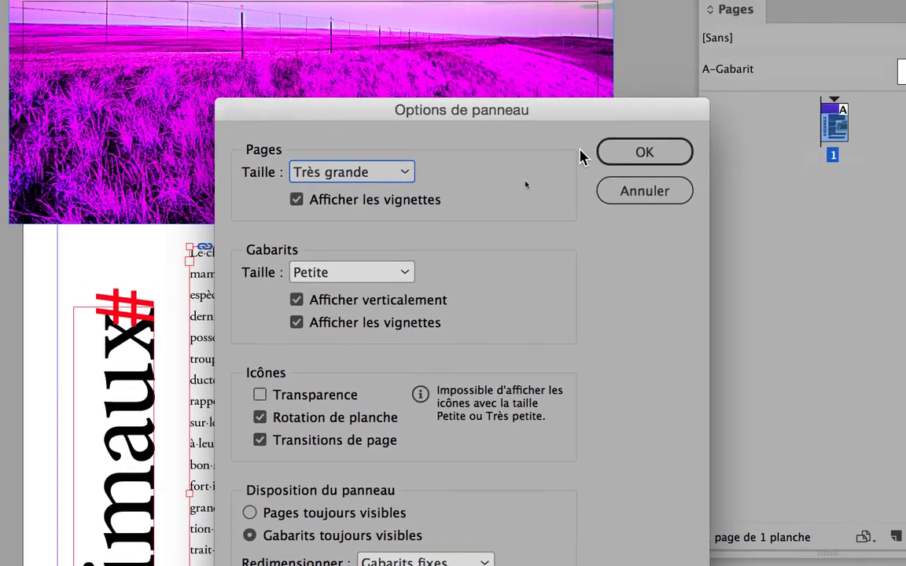
key("Return")
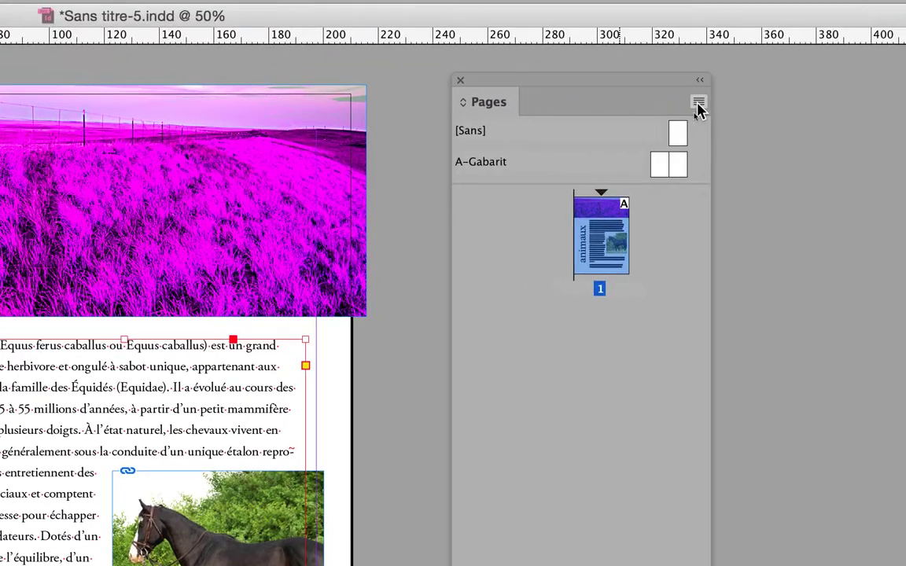
Step: Set the page thumbnail size to Jumbo in the Pages panel options
left_click(890, 11)
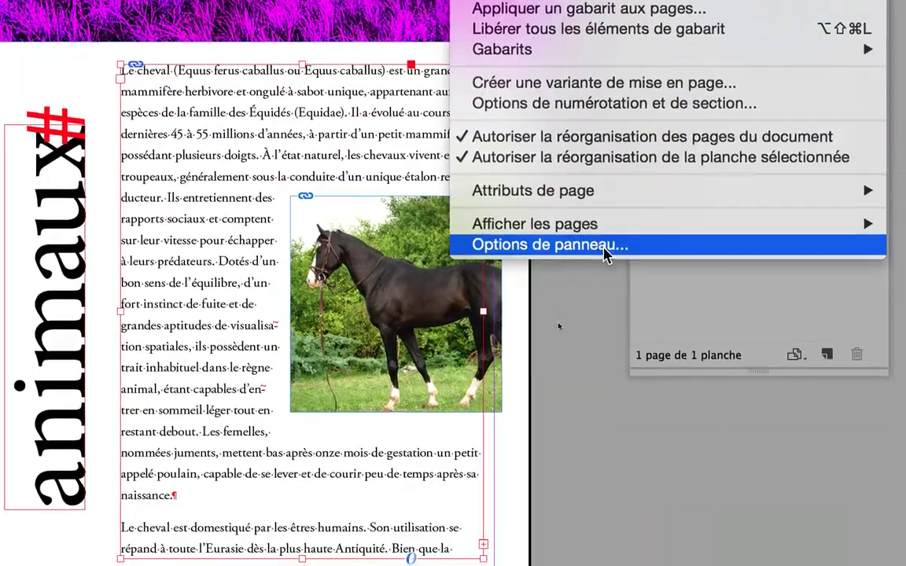
left_click(537, 290)
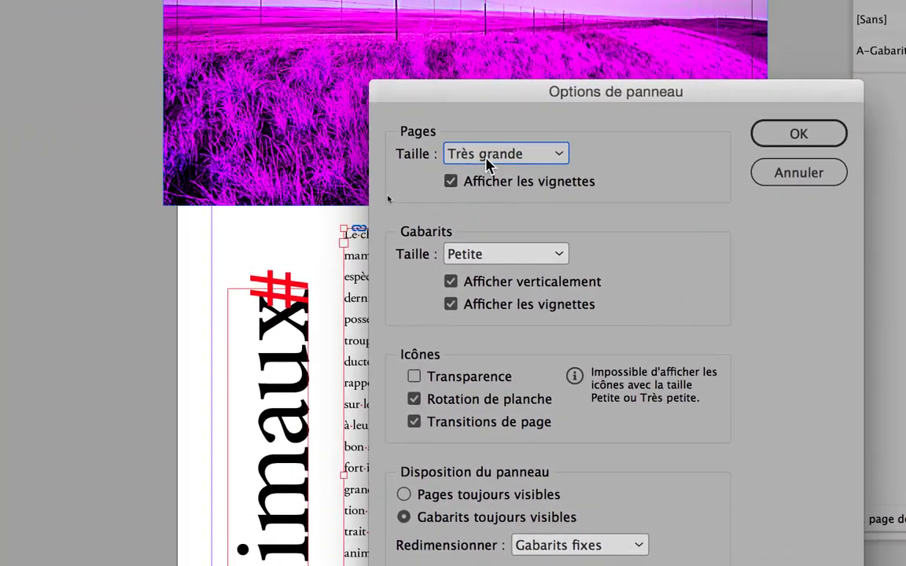
left_click(386, 83)
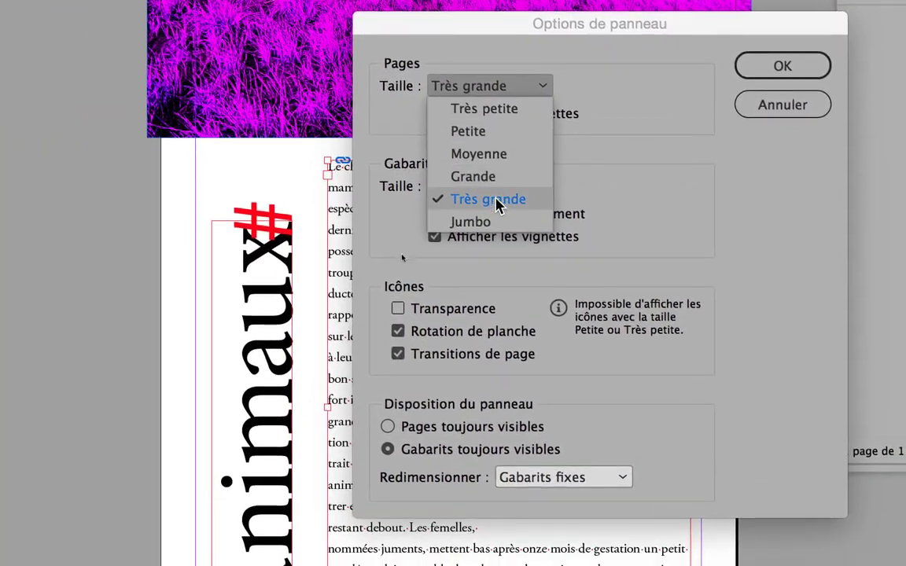
left_click(478, 244)
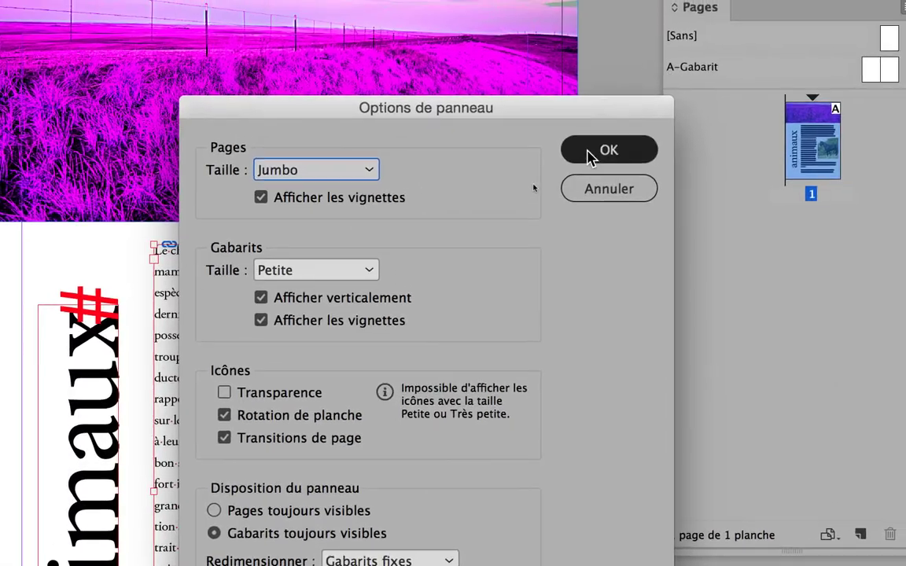
left_click(602, 140)
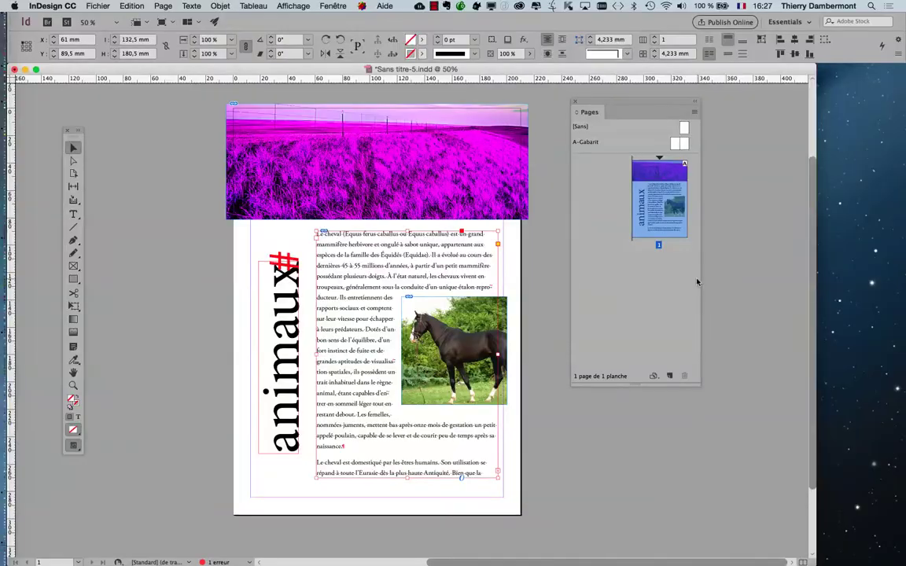
Step: Enlarge the Pages panel in both directions and save the document
left_click_drag(697, 382, 787, 440)
left_click(729, 281)
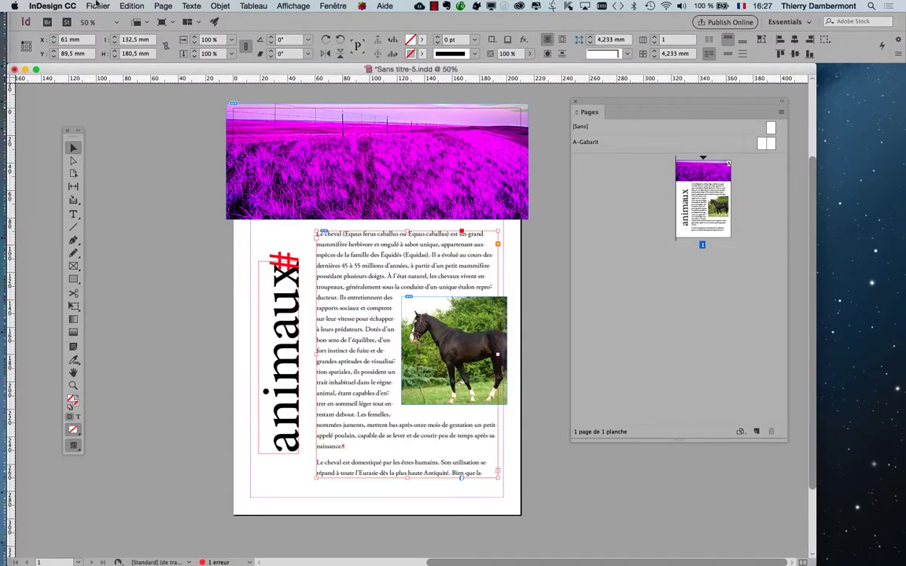
left_click(90, 5)
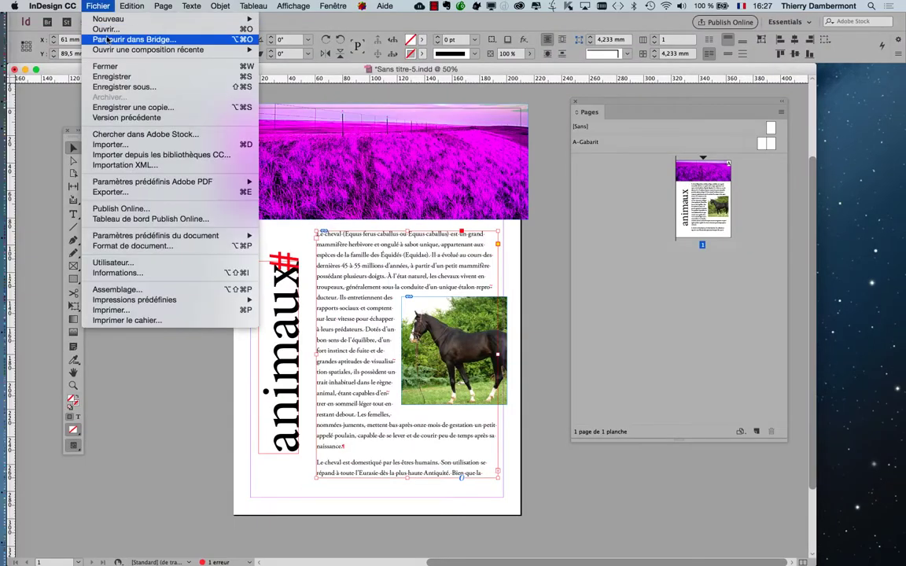
left_click(114, 76)
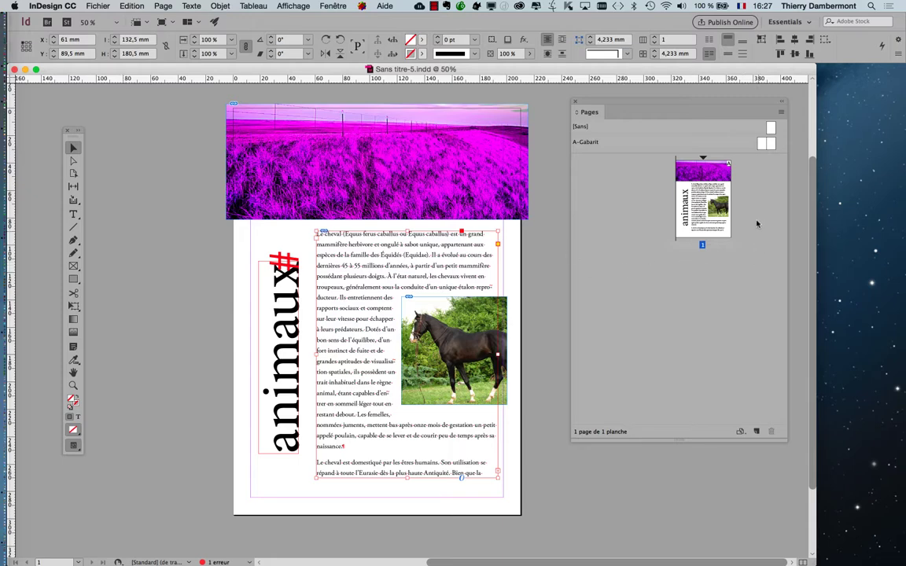
left_click_drag(783, 439, 799, 511)
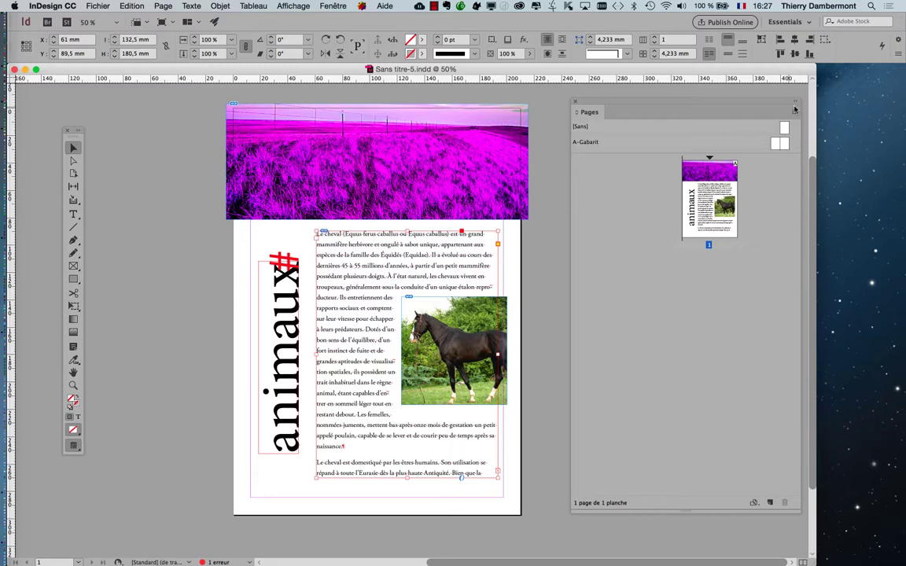
Step: Insert 3 pages after page 1 based on the A-Gabarit master, and move the Pages panel aside to uncover the new spread
left_click(795, 114)
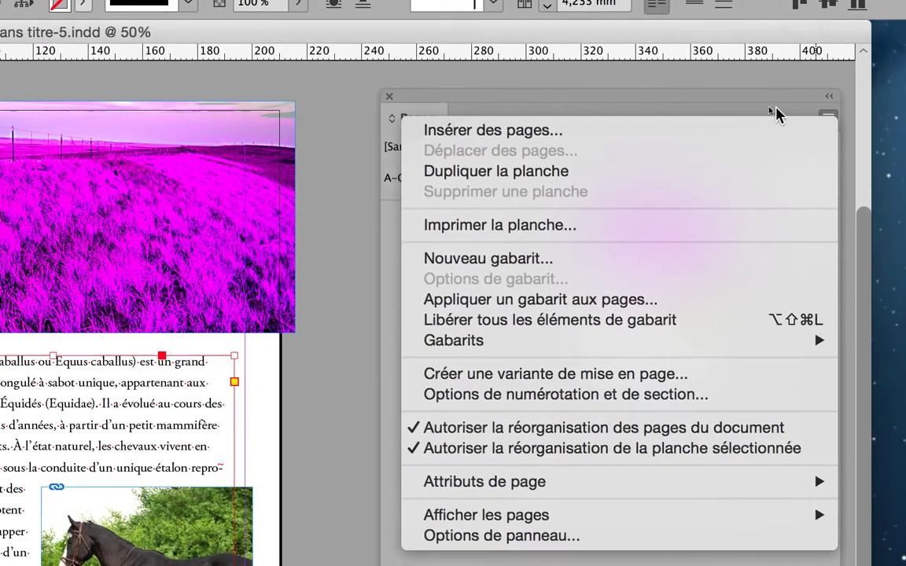
left_click(743, 100)
left_click(794, 111)
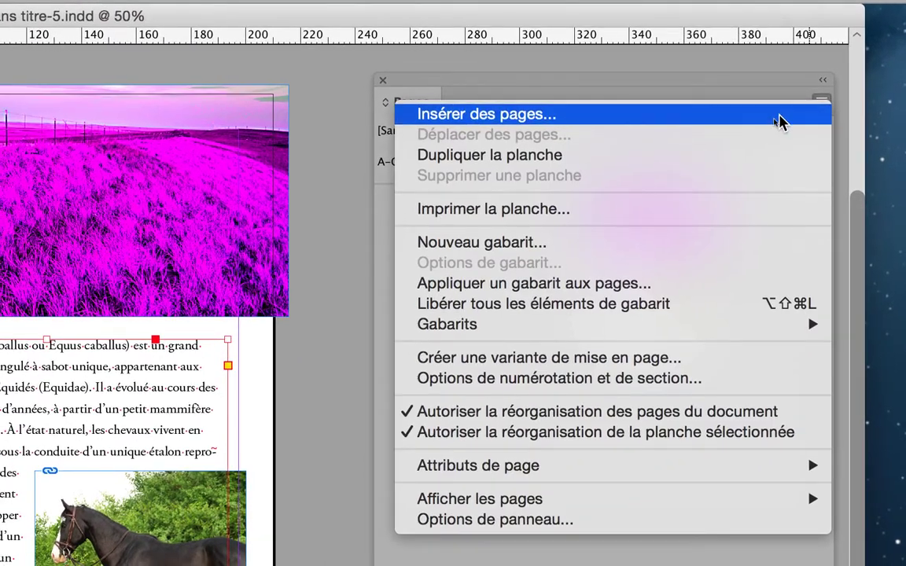
left_click(778, 118)
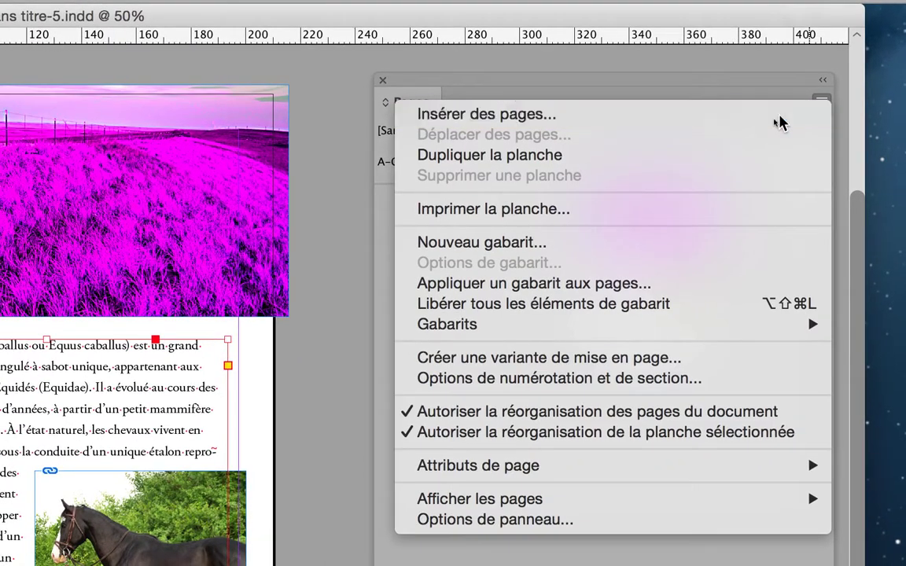
key("alt")
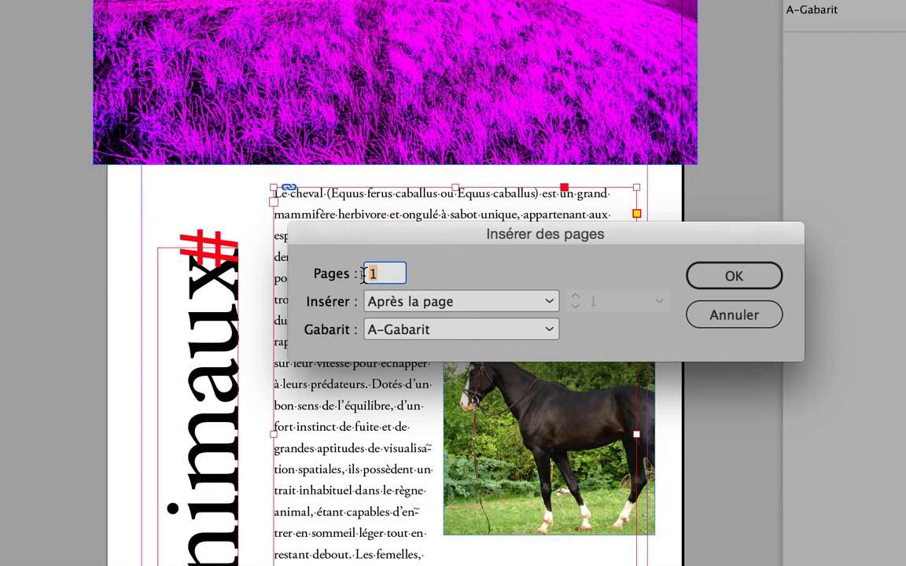
type("3")
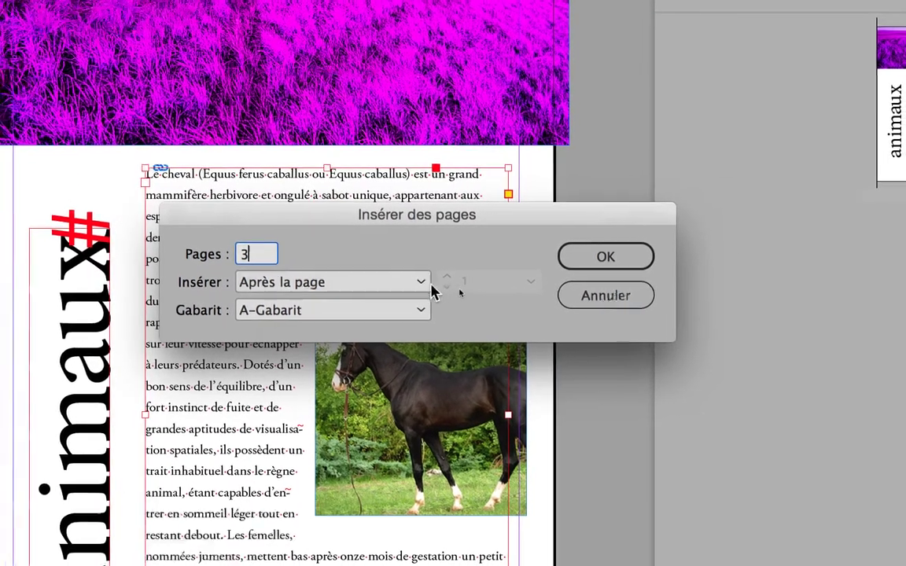
left_click(415, 285)
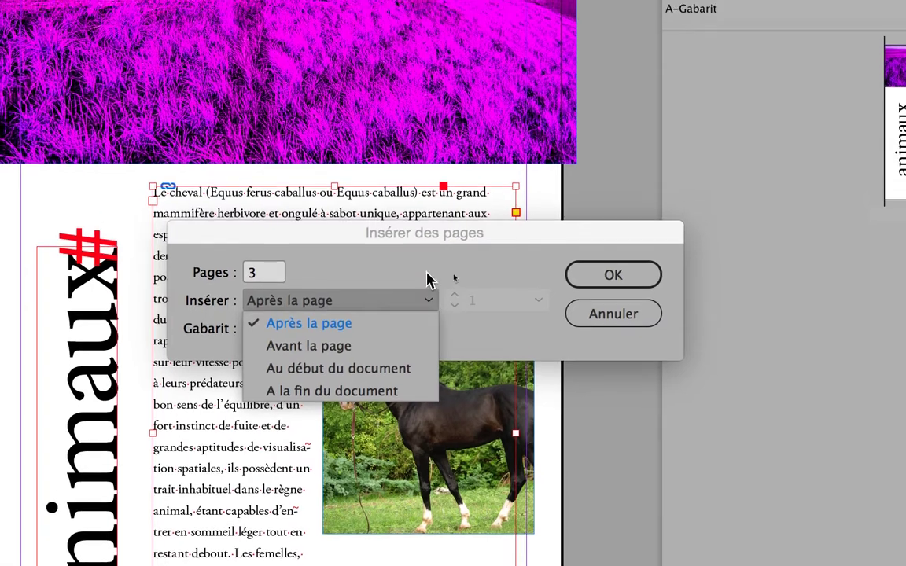
left_click(421, 265)
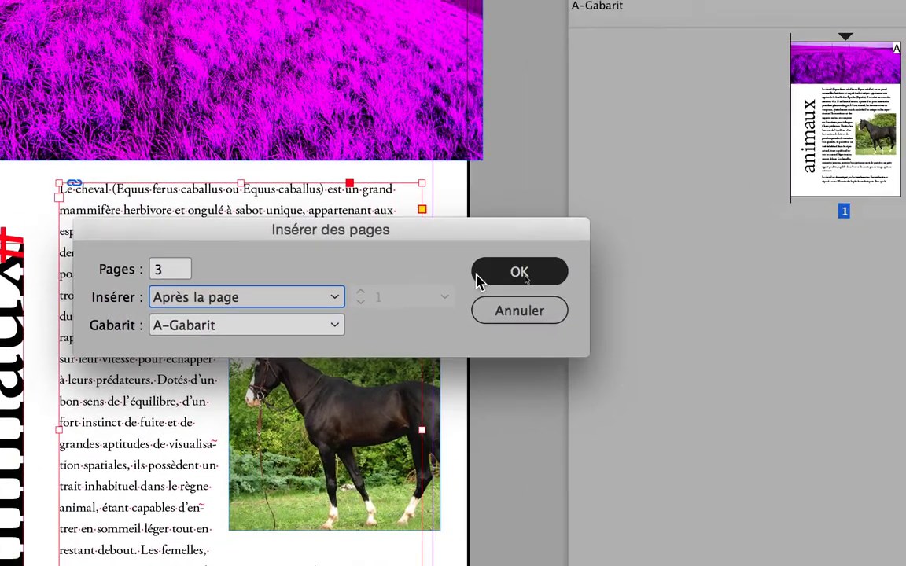
left_click(551, 256)
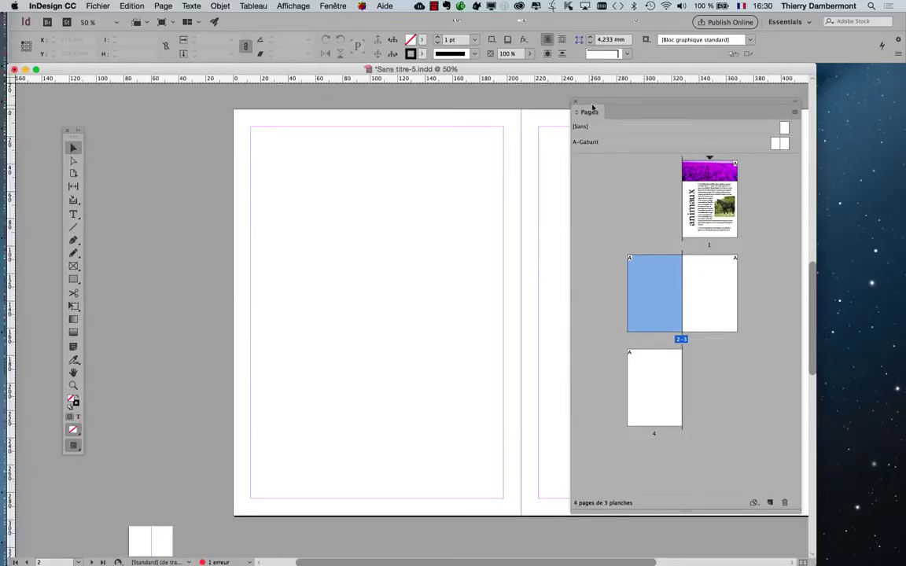
left_click_drag(593, 107, 716, 109)
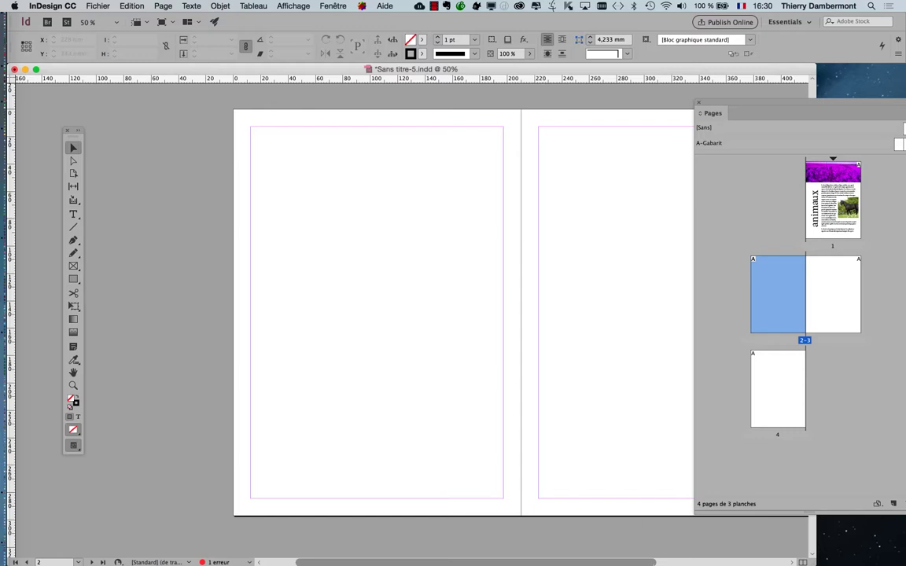
Step: Zoom out to 12.5% so all three spreads fit in view, and bring the Pages panel fully back onto the screen
left_click_drag(636, 562, 702, 562)
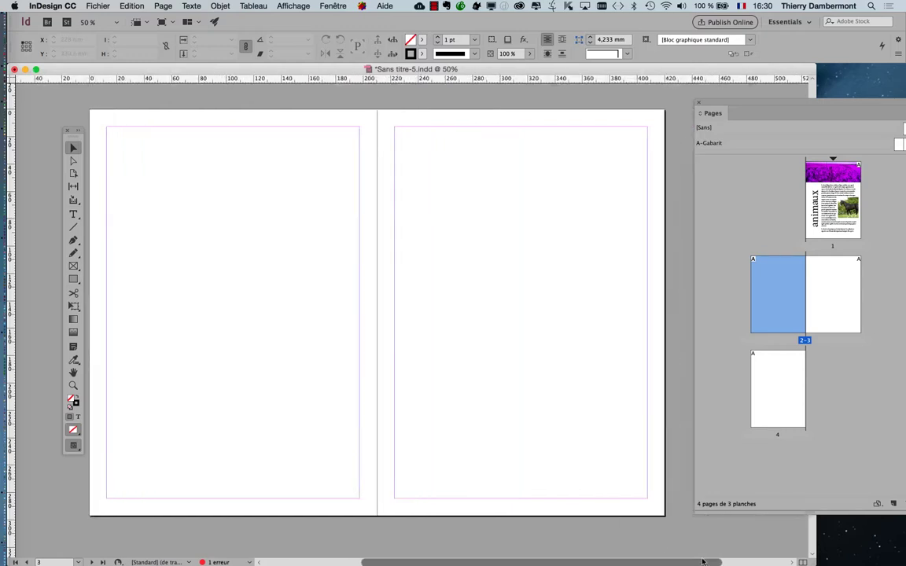
key("super+minus")
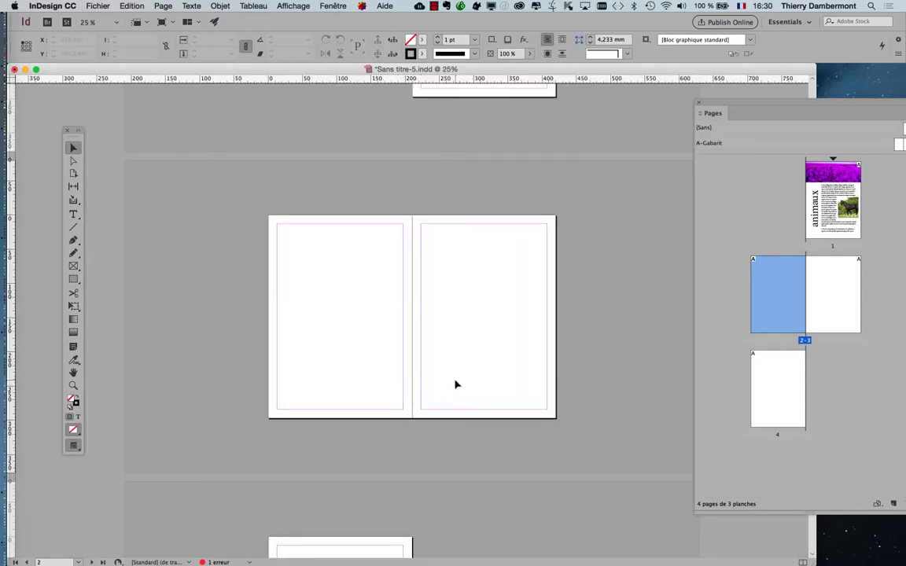
key("super+minus")
key("super+minus")
key("super+equal")
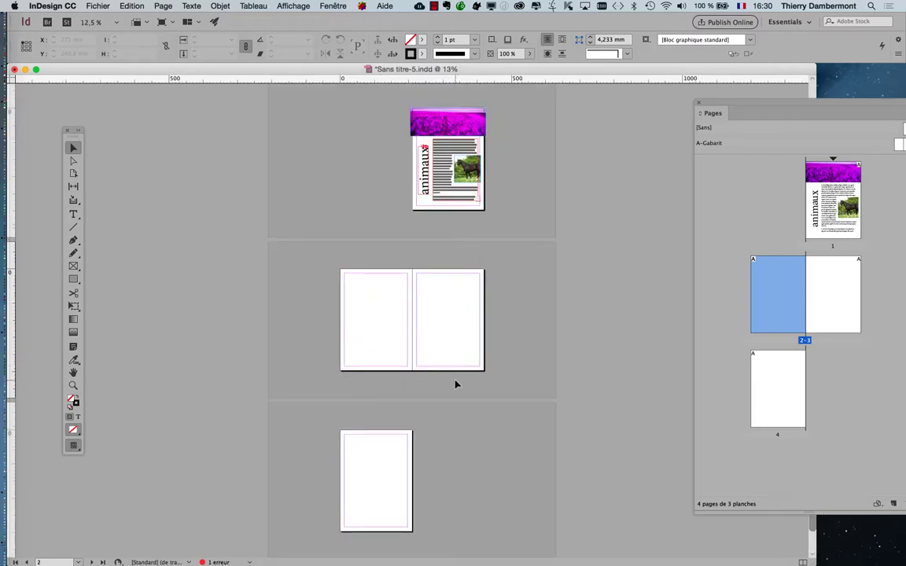
scroll(455, 383, "up", 1)
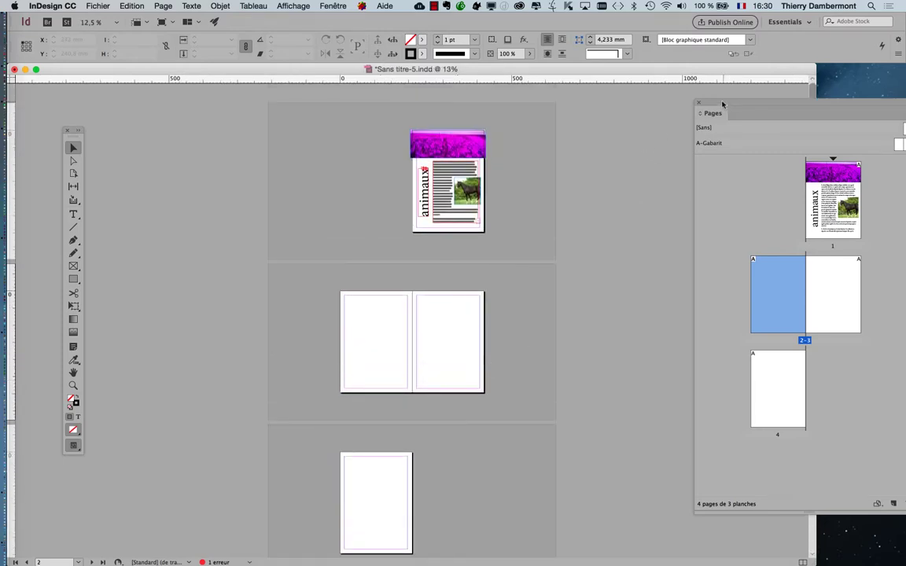
left_click_drag(723, 103, 612, 114)
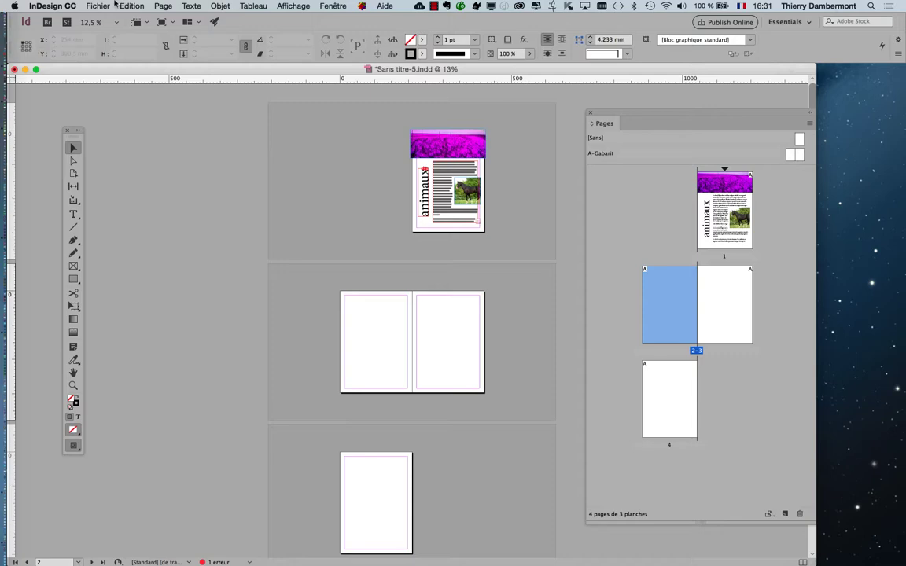
Step: Check the page count and facing-pages setting in the document setup, and leave it without changes
left_click(99, 6)
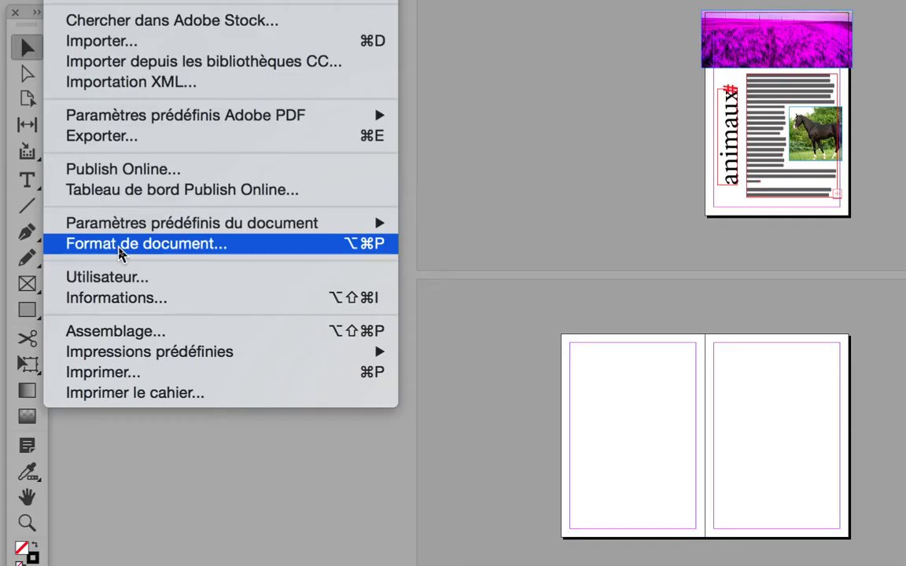
left_click(120, 251)
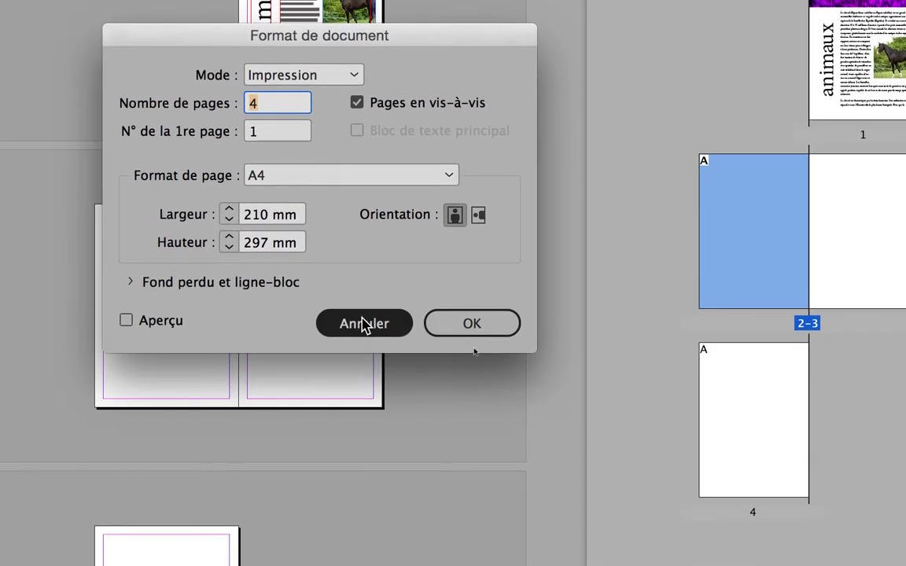
left_click(364, 325)
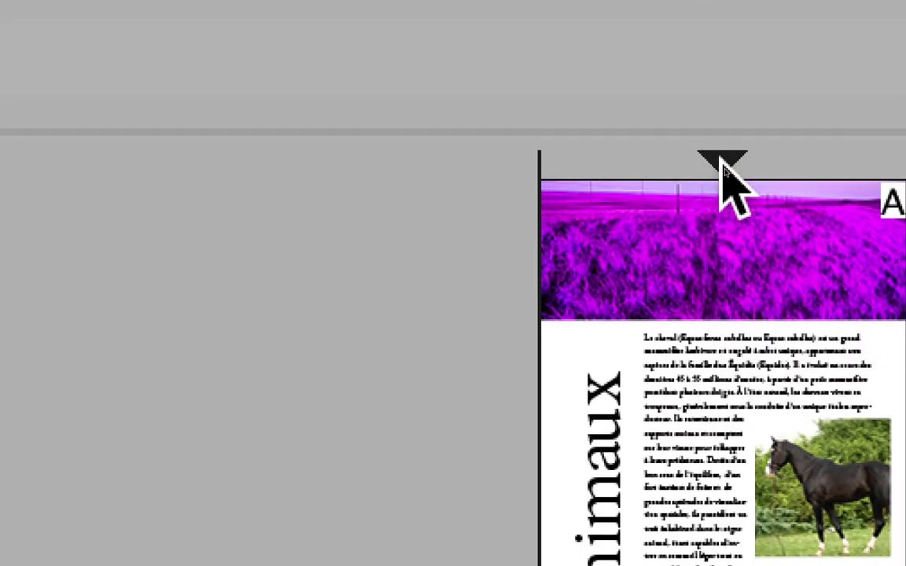
Step: Examine the numbering and section options for page 1's section start, cancel them, and shift the Pages panel closer to the layout
left_click(722, 166)
double_click(722, 165)
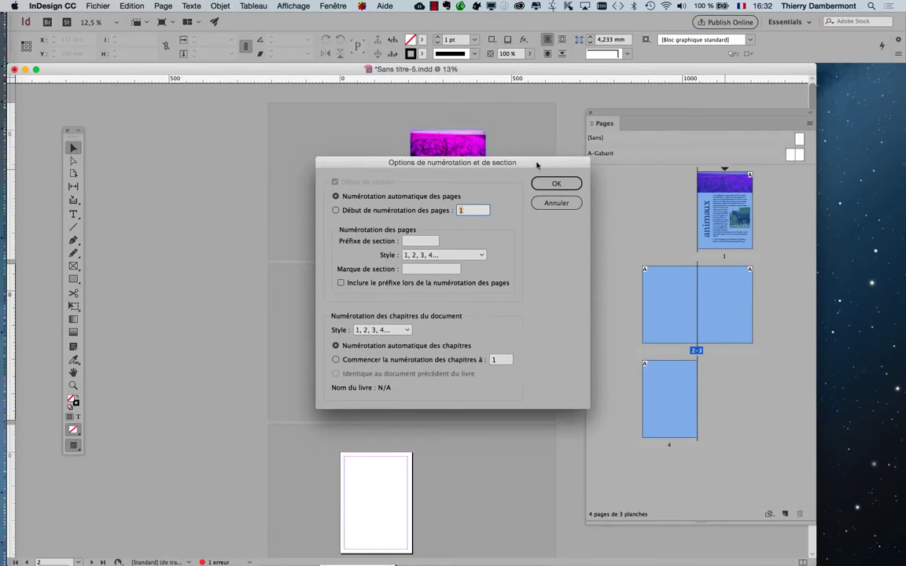
left_click_drag(537, 165, 375, 154)
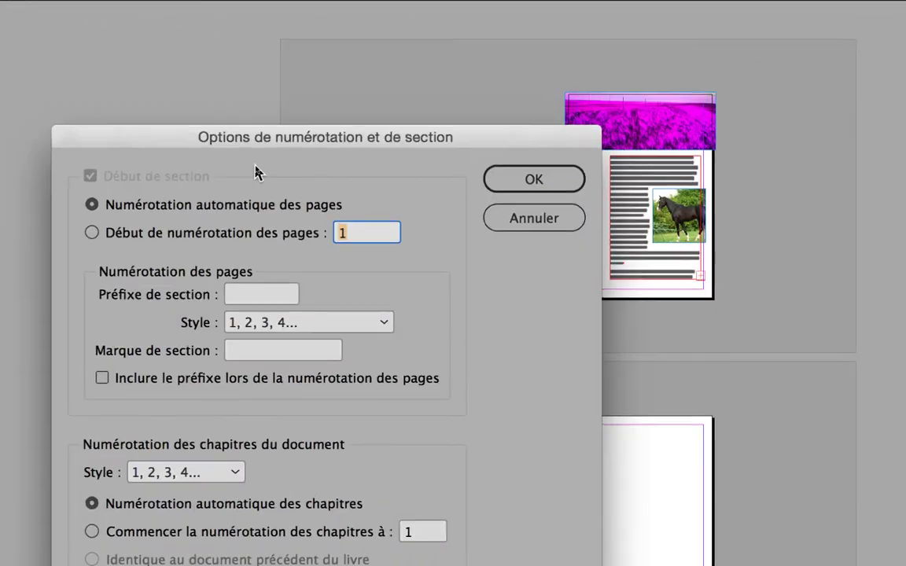
key("alt")
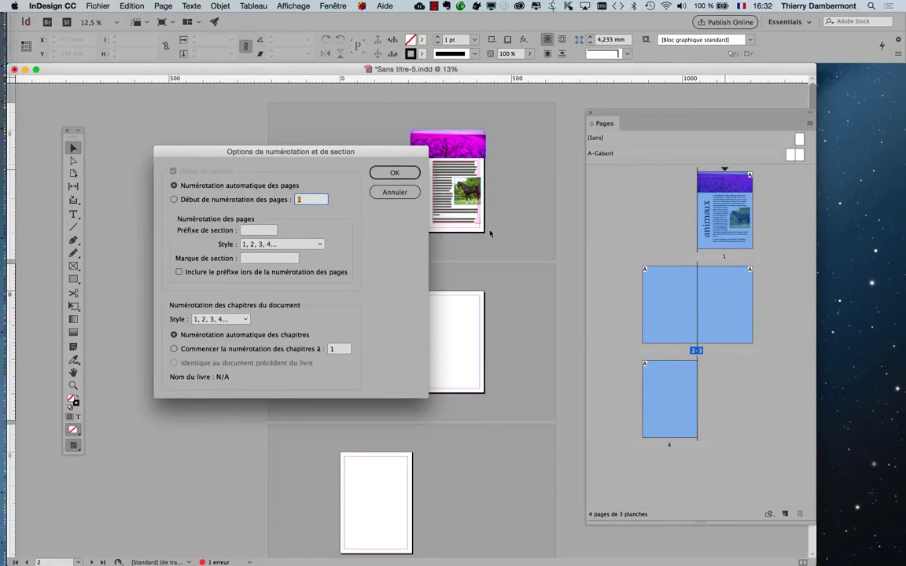
left_click(395, 191)
left_click_drag(647, 115, 597, 116)
left_click(598, 219)
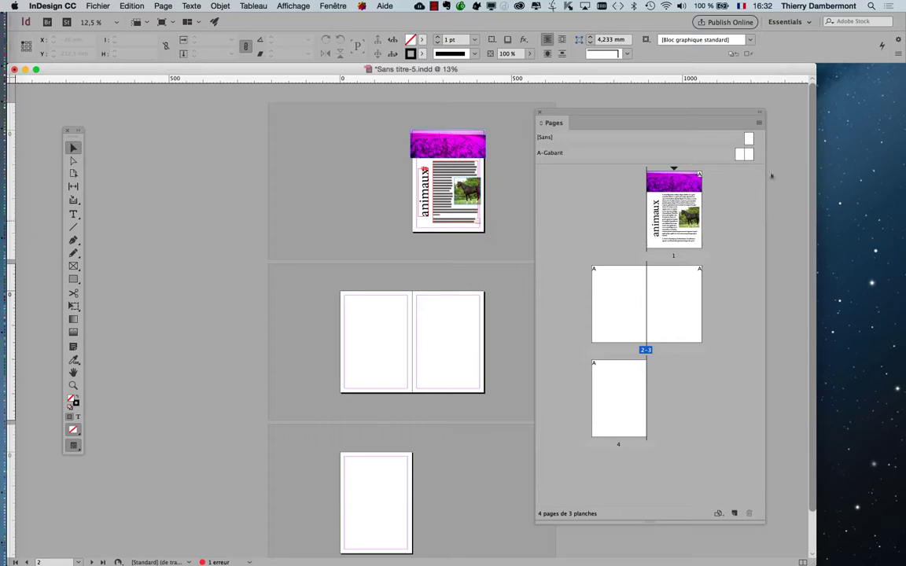
Step: Start a new section with automatic page numbering at page 3, and undo it
left_click(759, 126)
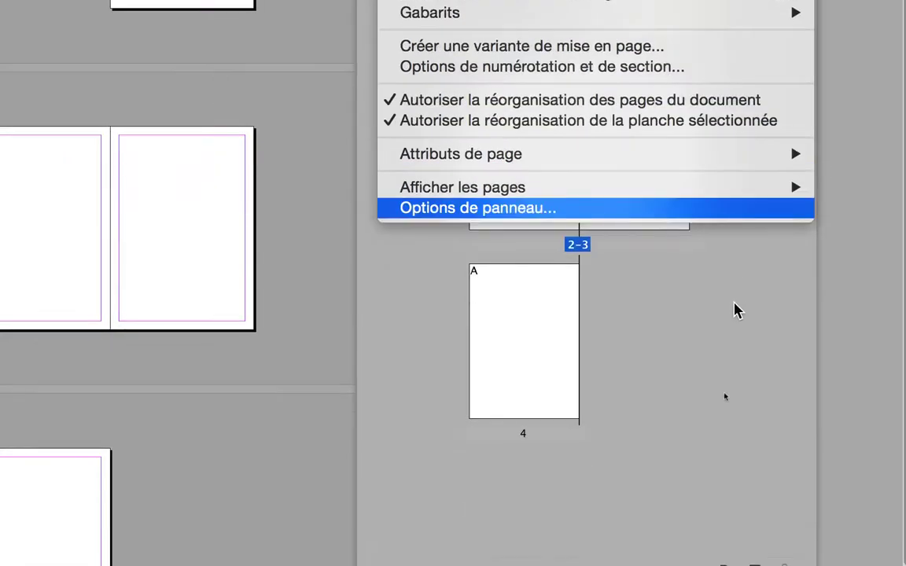
left_click(742, 457)
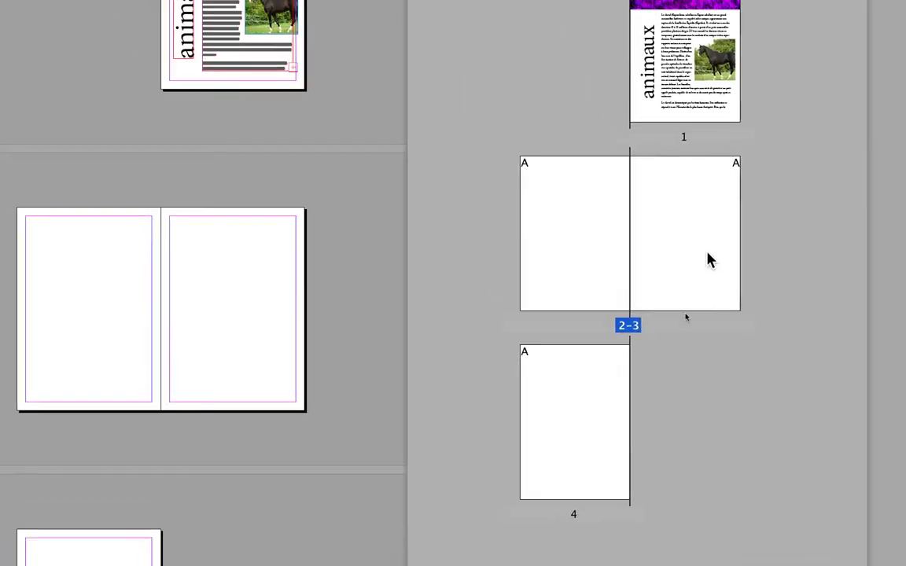
left_click(665, 326)
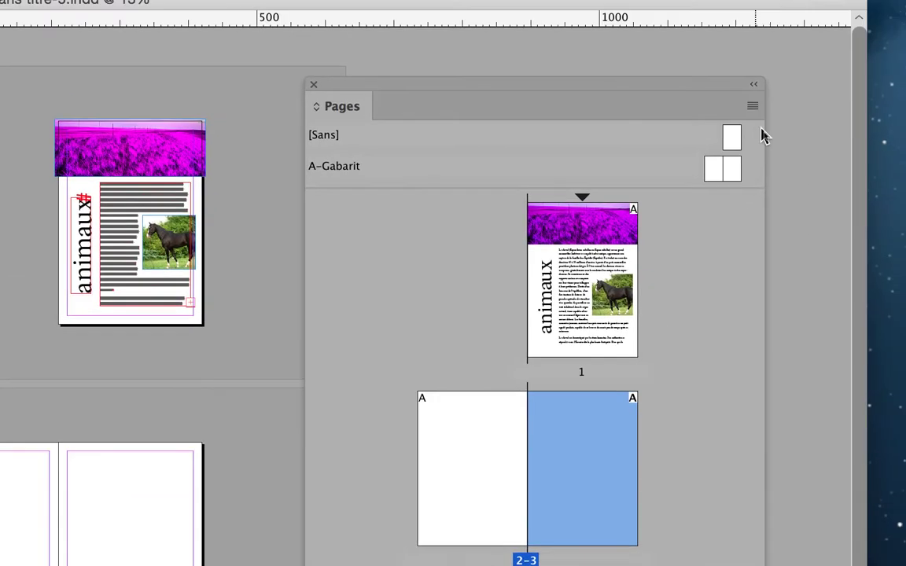
left_click(754, 120)
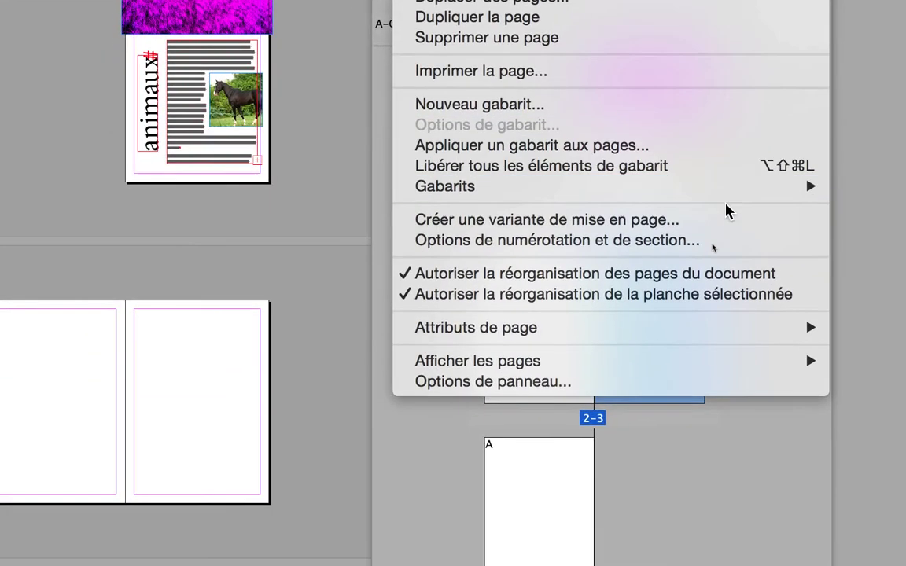
left_click(725, 240)
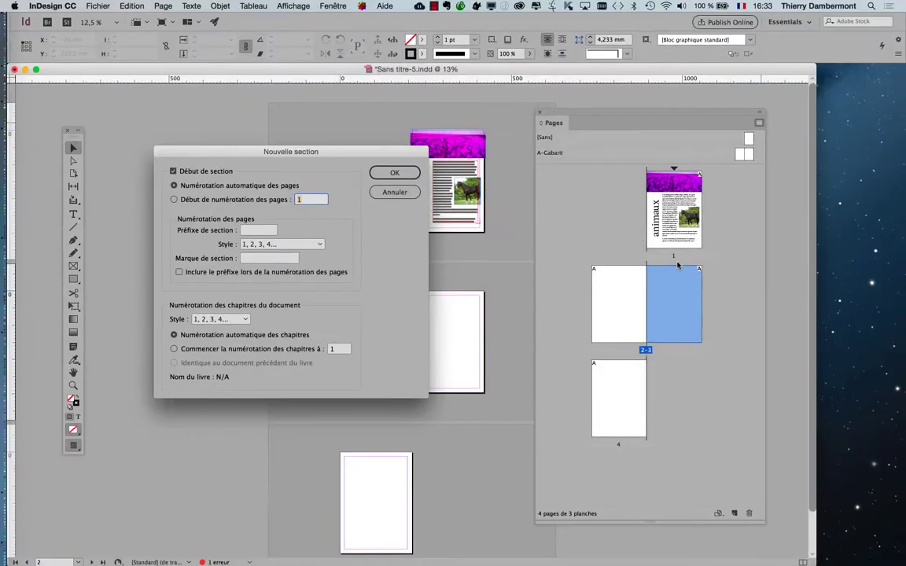
left_click(392, 173)
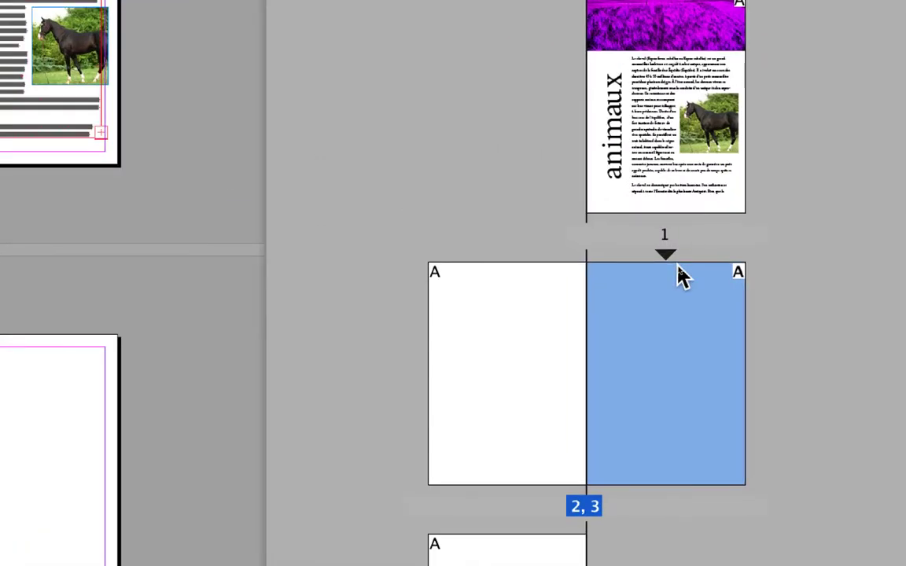
key("ctrl+z")
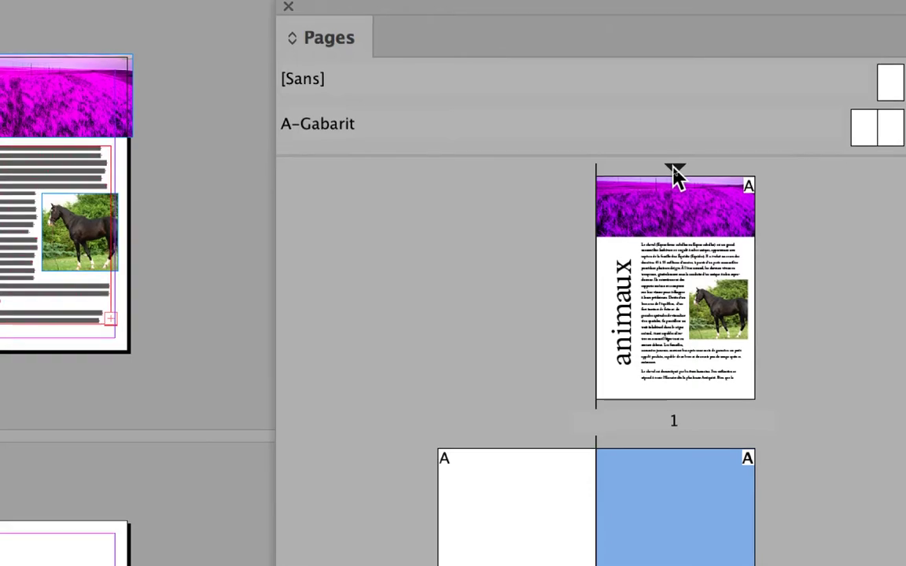
Step: Set the section starting at page 1 to begin its page numbering at 24
left_click(676, 175, "shift")
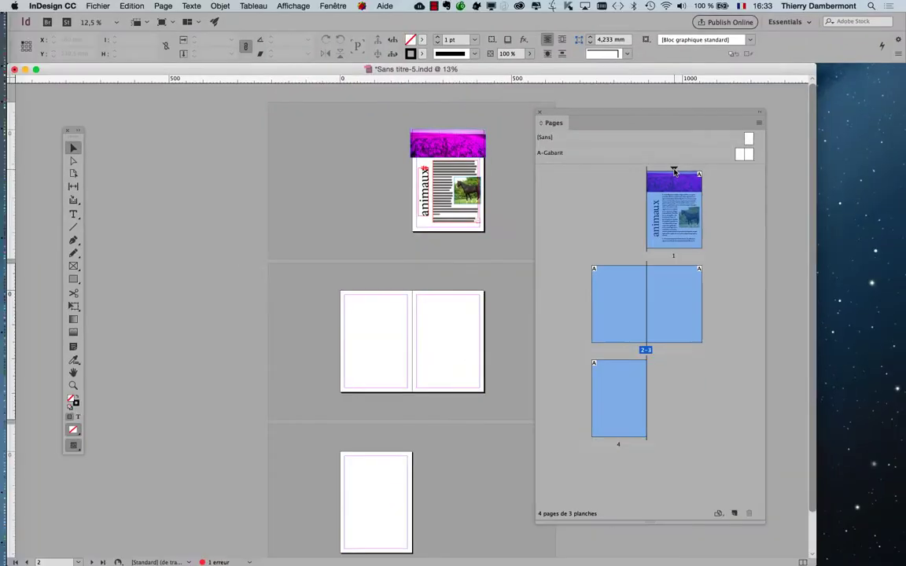
double_click(674, 172)
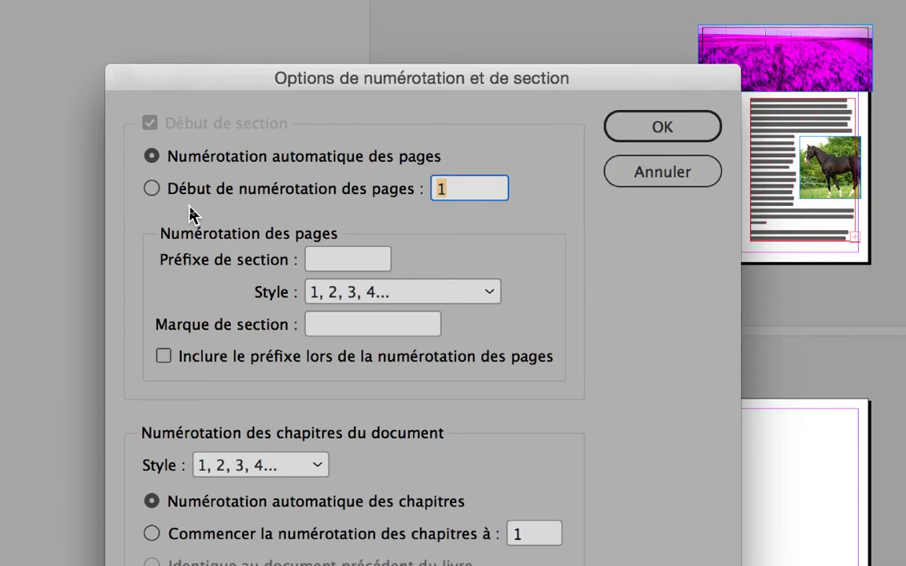
left_click(195, 190)
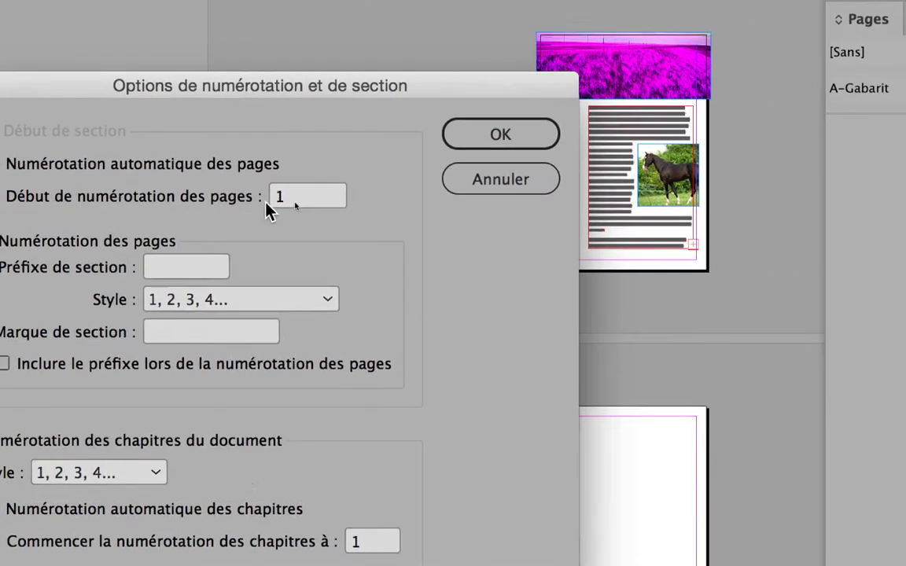
double_click(274, 201)
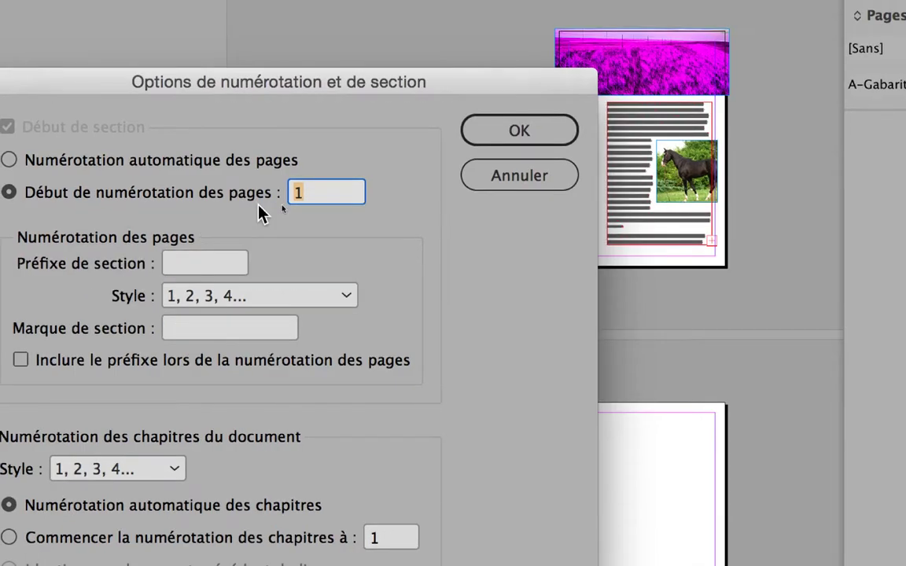
type("24")
key("alt")
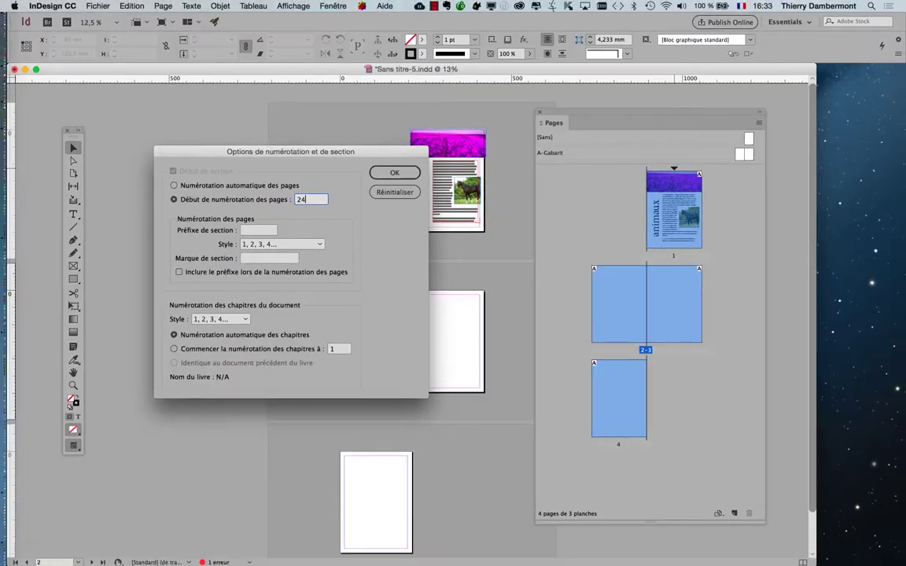
key("Return")
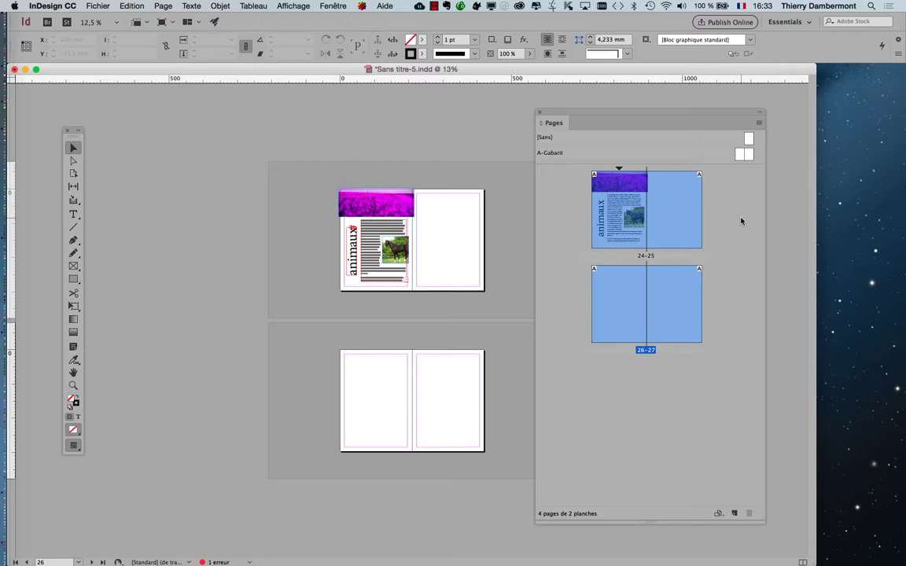
Step: Save the document as Sans titre-6.indd in the premier-doc-automatisation-assemblage-chevaux folder
left_click(98, 5)
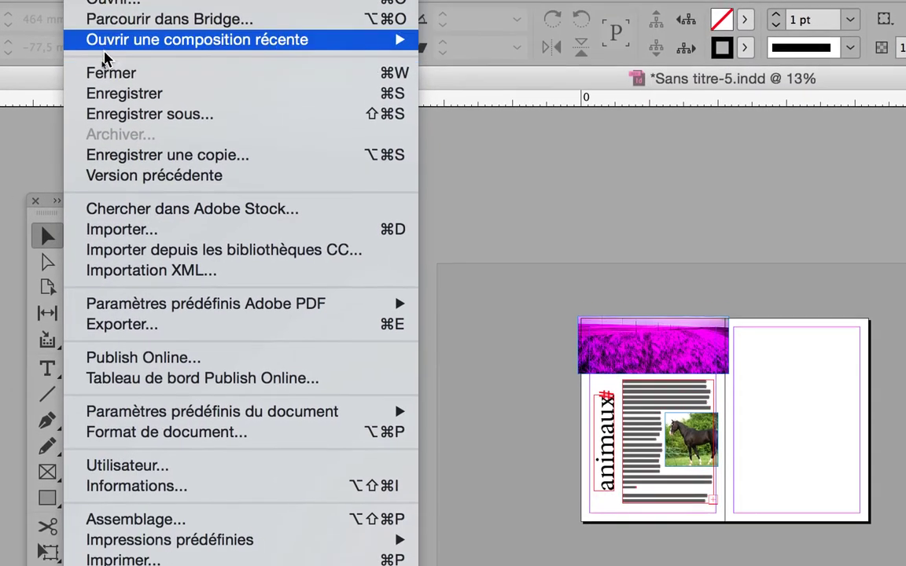
left_click(106, 81)
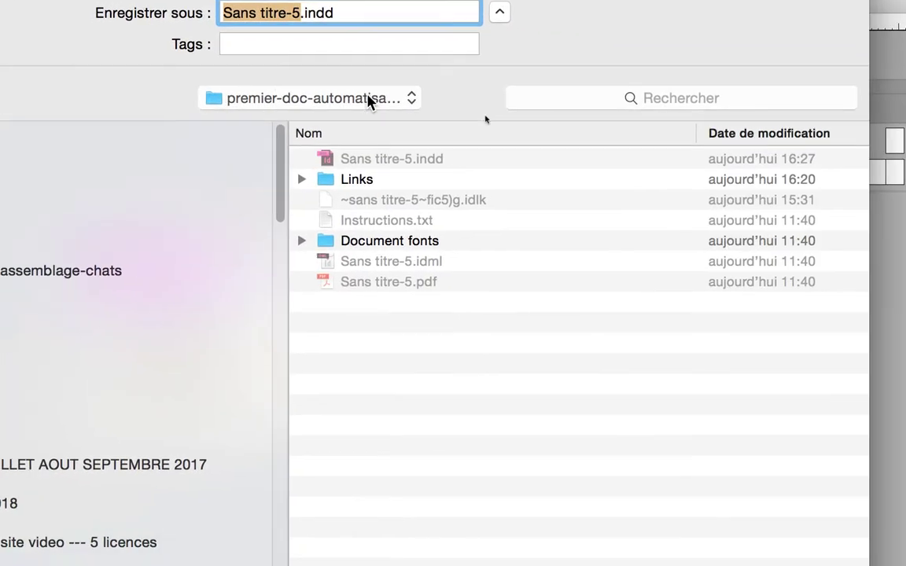
left_click(431, 108)
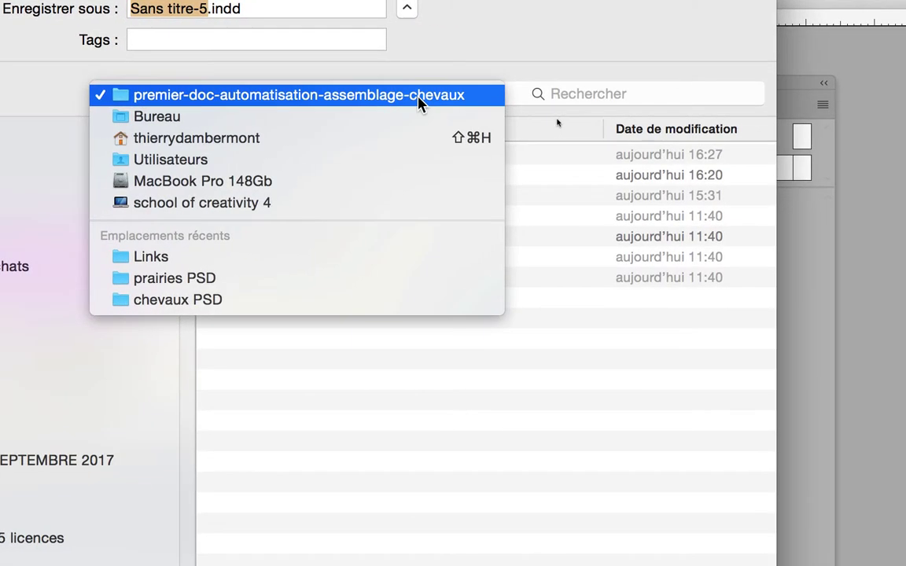
left_click(417, 97)
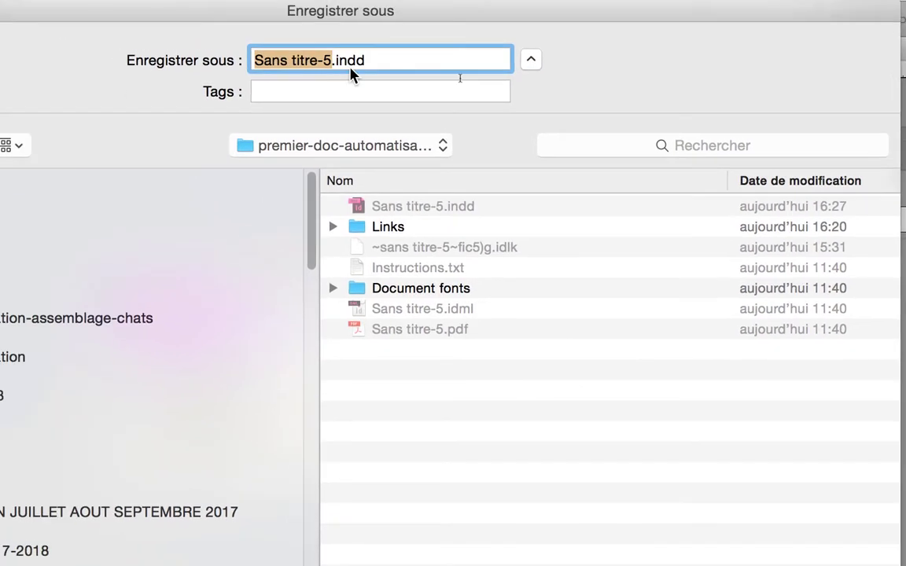
left_click(321, 55)
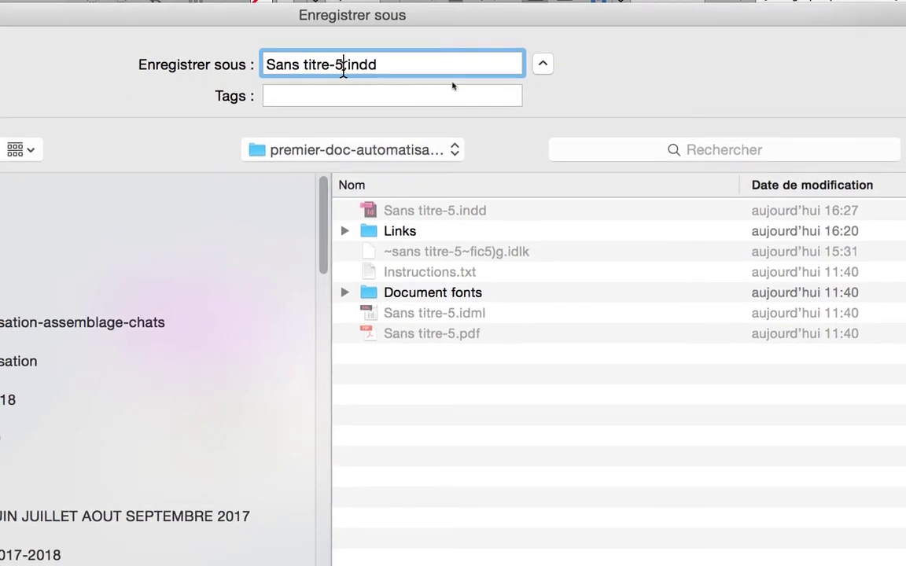
type("-")
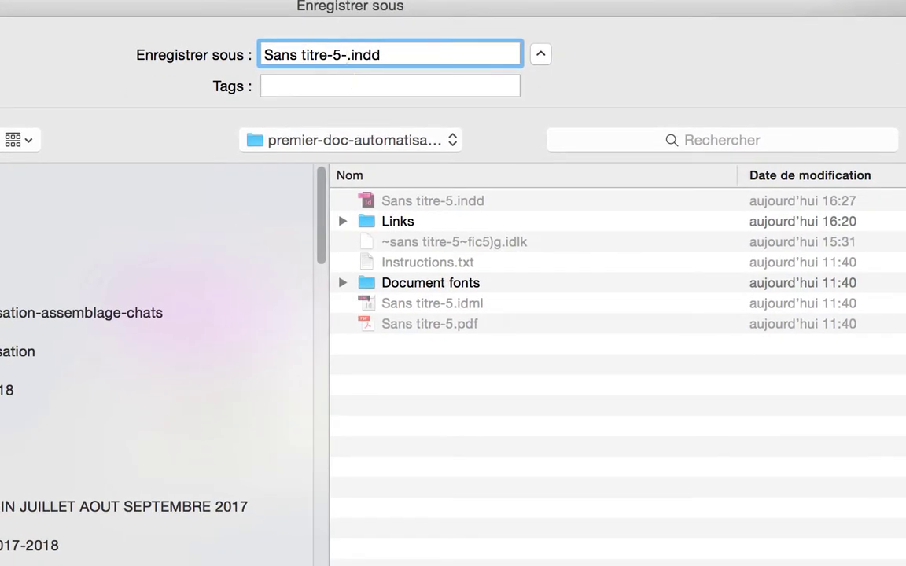
type("02")
left_click(356, 55)
left_click_drag(348, 66, 327, 66)
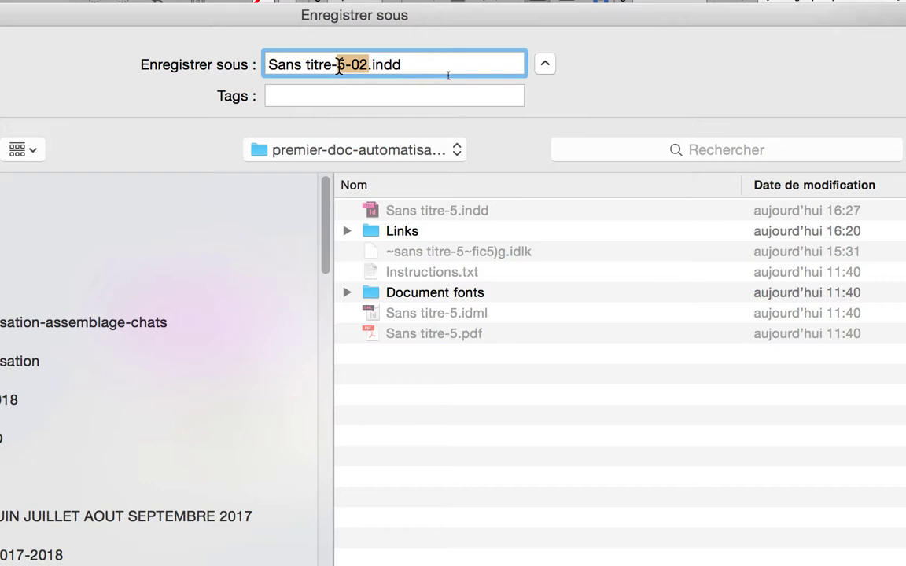
type("6")
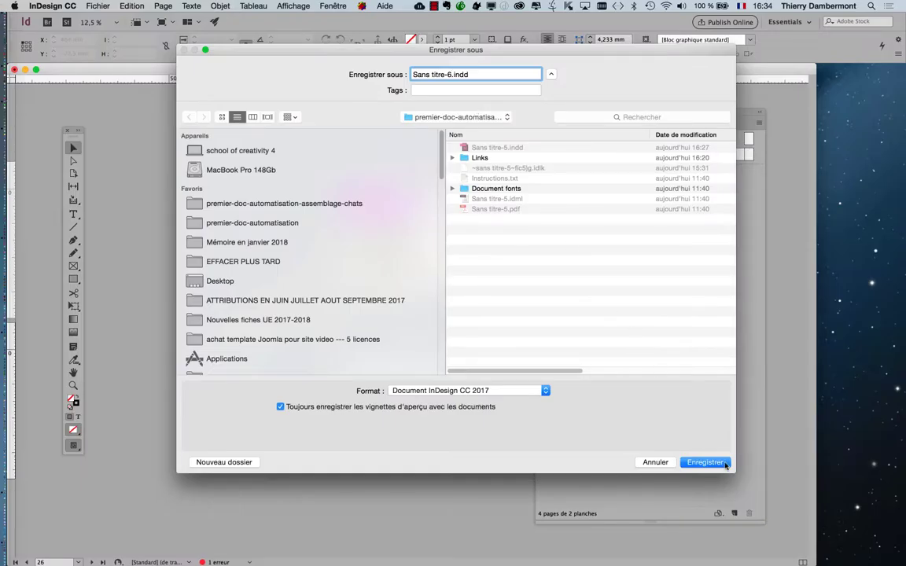
left_click(724, 463)
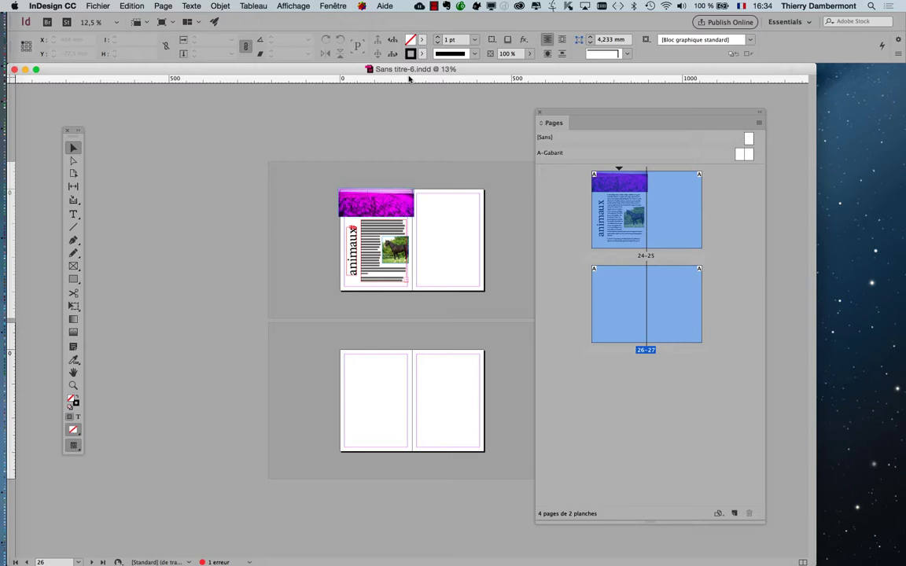
Step: Check the files linked to the document in the Links panel, moved clear of the layout, and close it
left_click(331, 6)
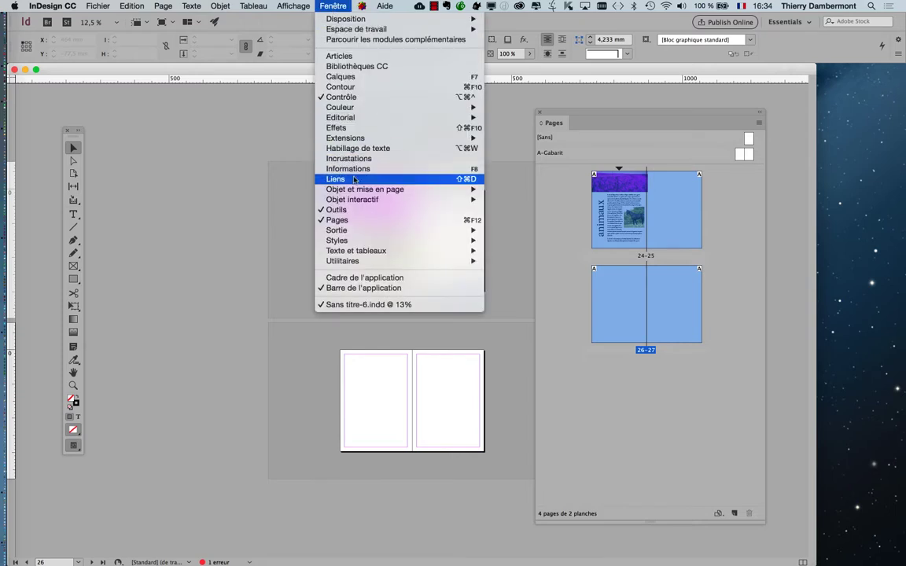
key("super+shift+d")
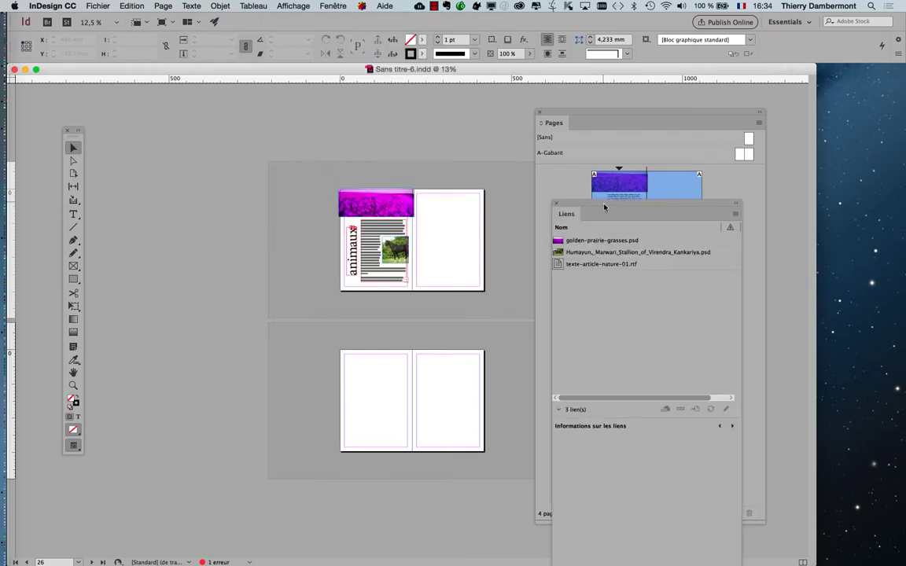
left_click_drag(544, 184, 165, 112)
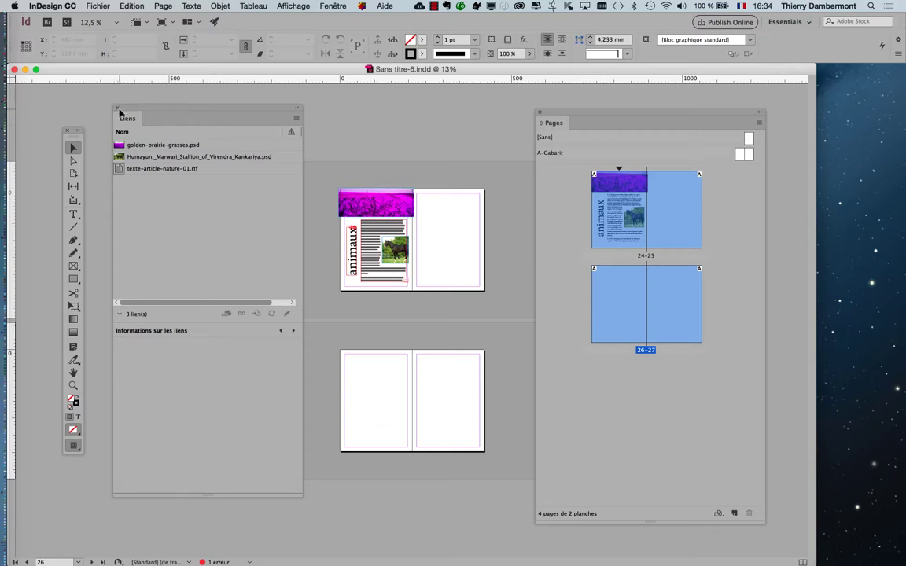
left_click(118, 110)
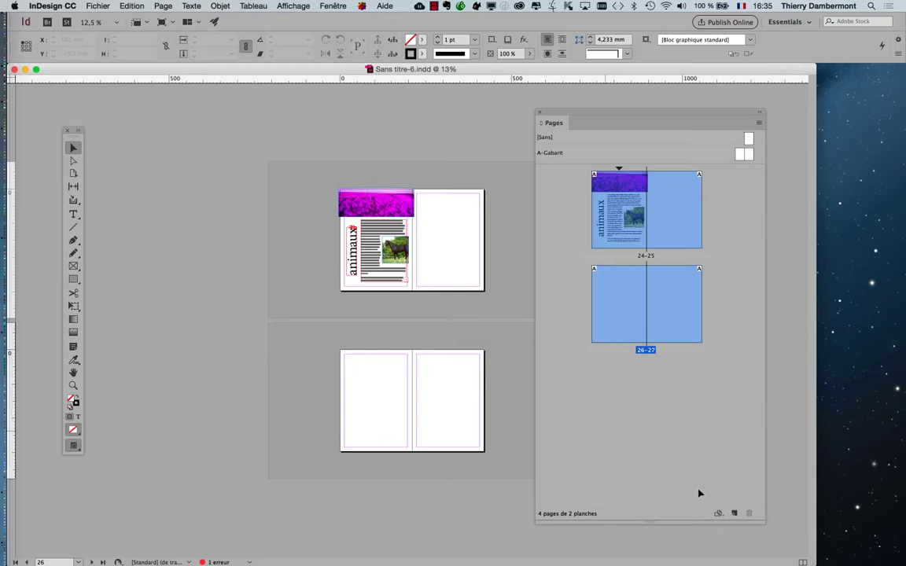
Step: Shrink the Pages panel and move it off the spreads to free up the layout area
left_click_drag(764, 521, 735, 456)
left_click_drag(550, 114, 665, 126)
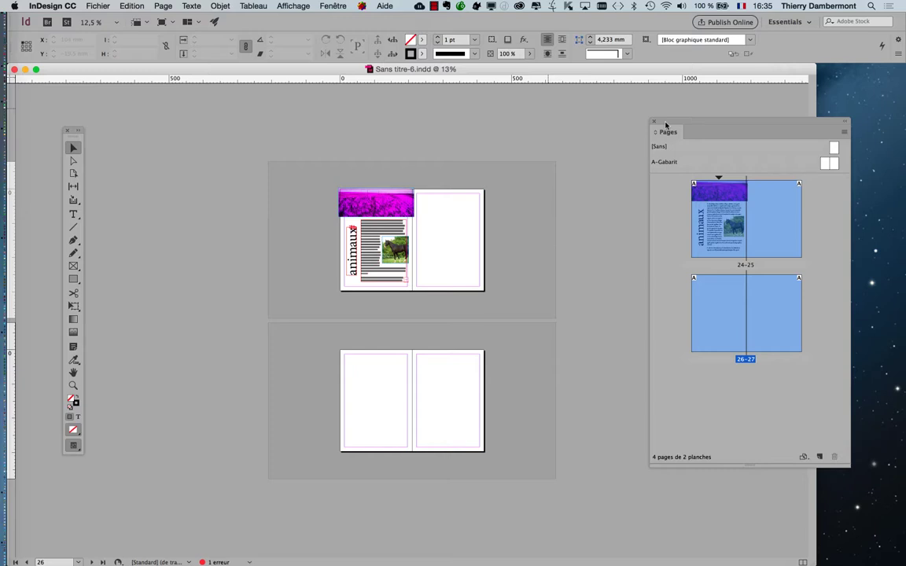
left_click_drag(665, 125, 673, 106)
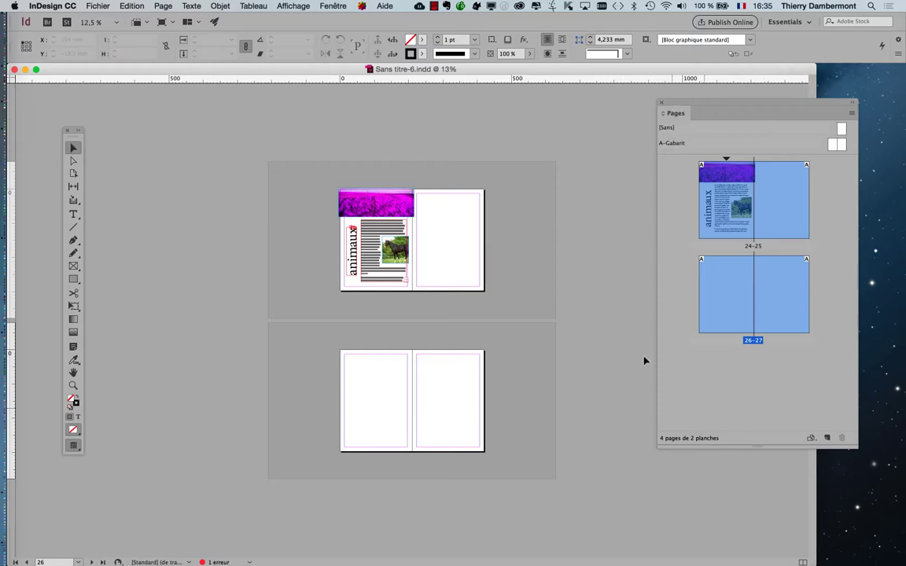
Step: Examine spread 24-25 at magnifications up to 100%, settling on a 50% view of both facing pages
key("super+equal")
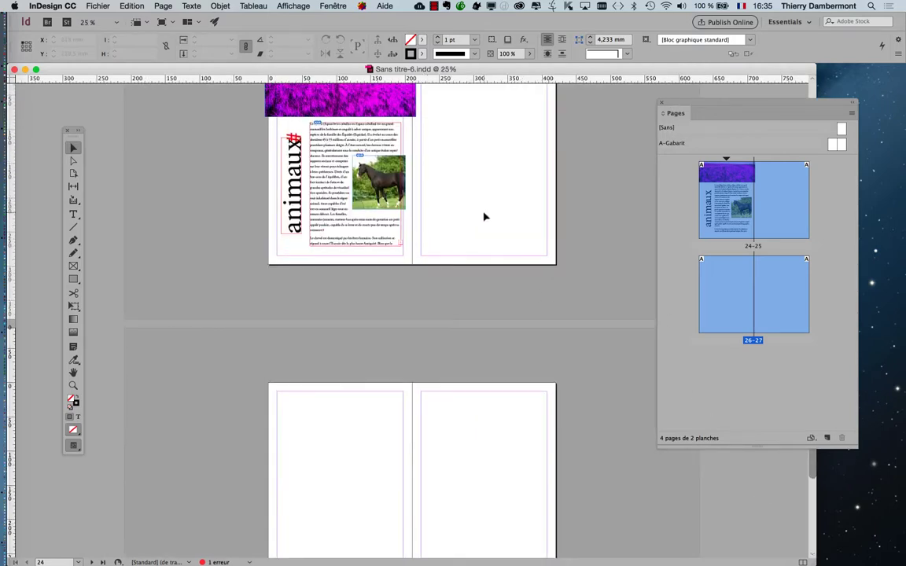
scroll(486, 217, "up", 2)
left_click(470, 243)
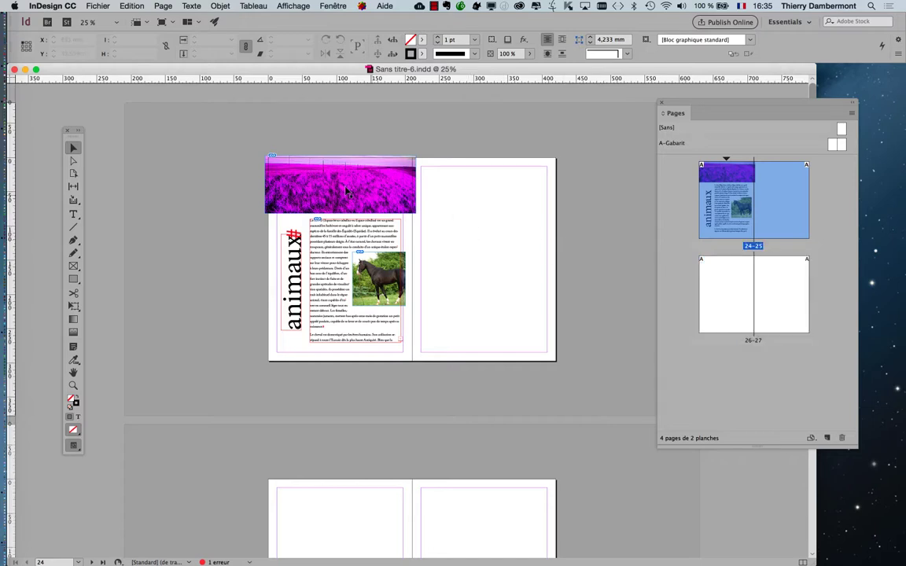
key("super+equal")
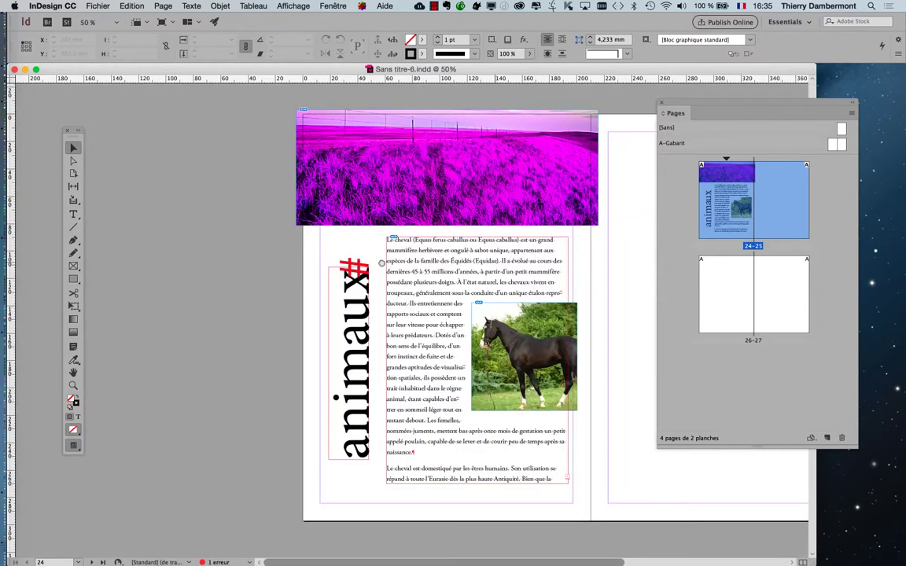
key("super+equal")
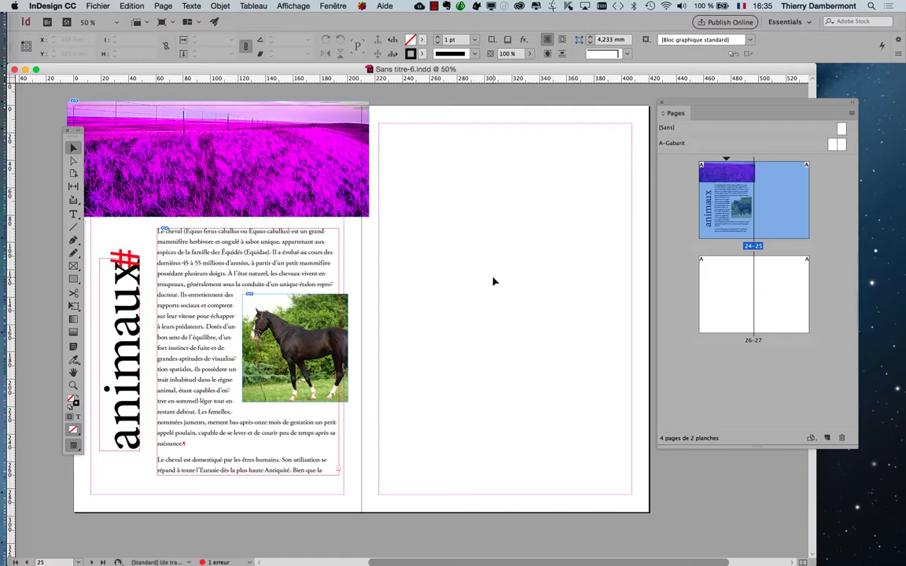
key("super+equal")
key("super+equal")
key("super+equal")
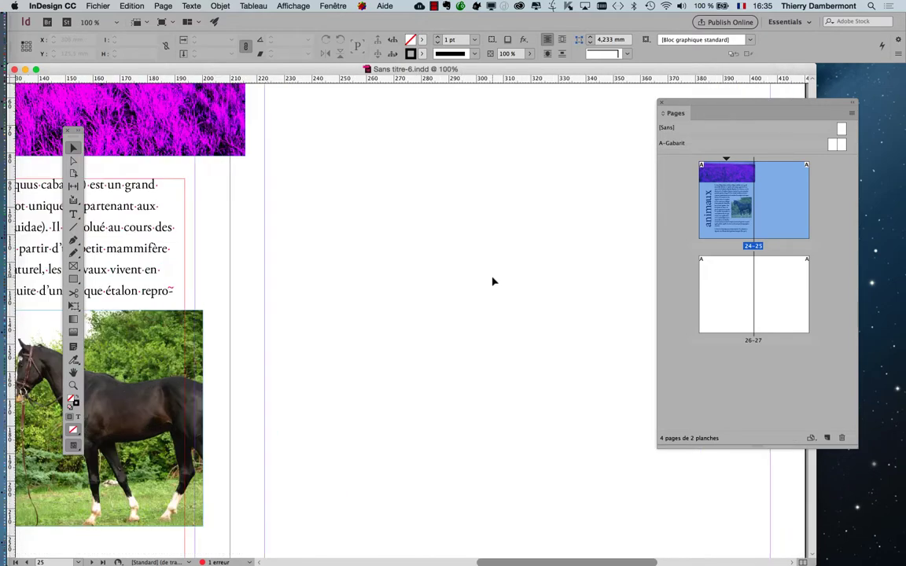
key("super+minus")
key("super+minus")
key("super+minus")
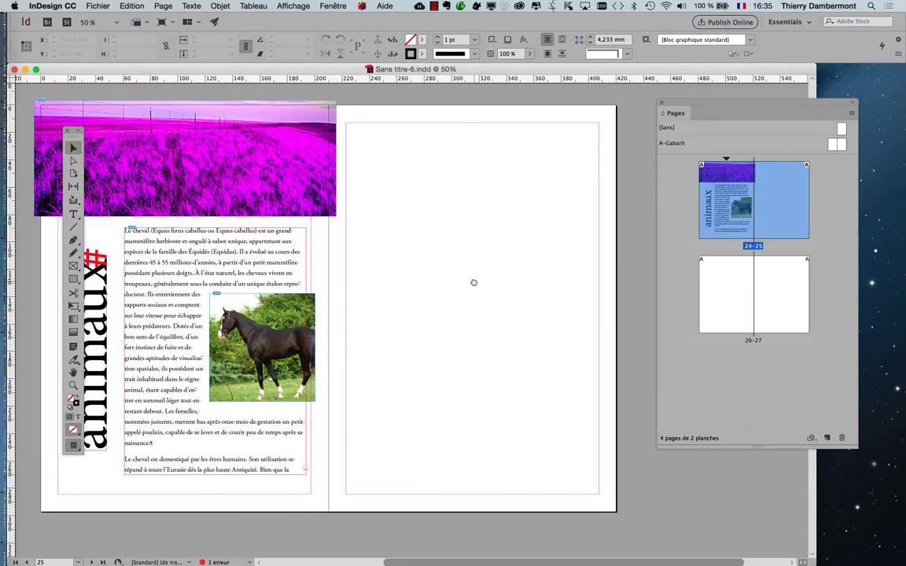
left_click_drag(474, 283, 520, 286)
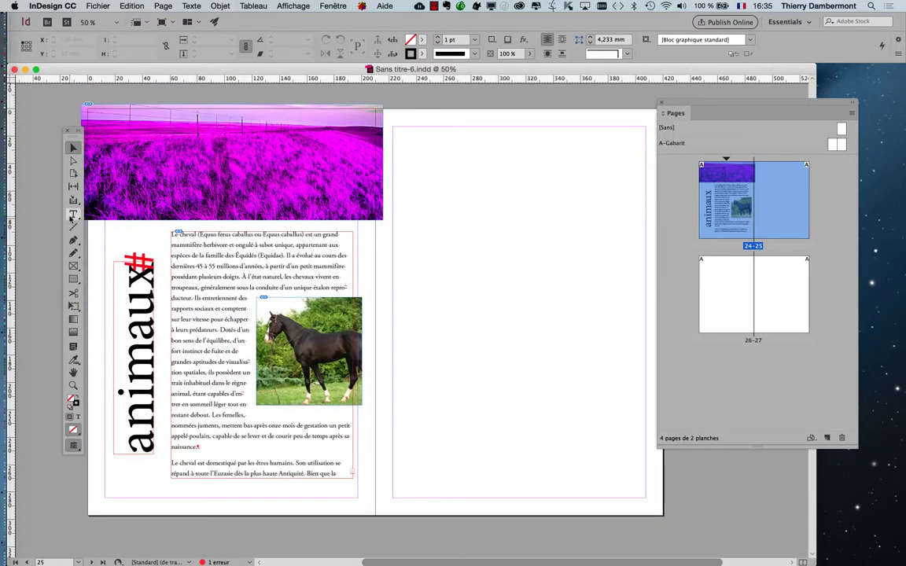
Step: Pan around spread 24-25 with the Type tool active in the article text and with the Selection tool
left_click(72, 215)
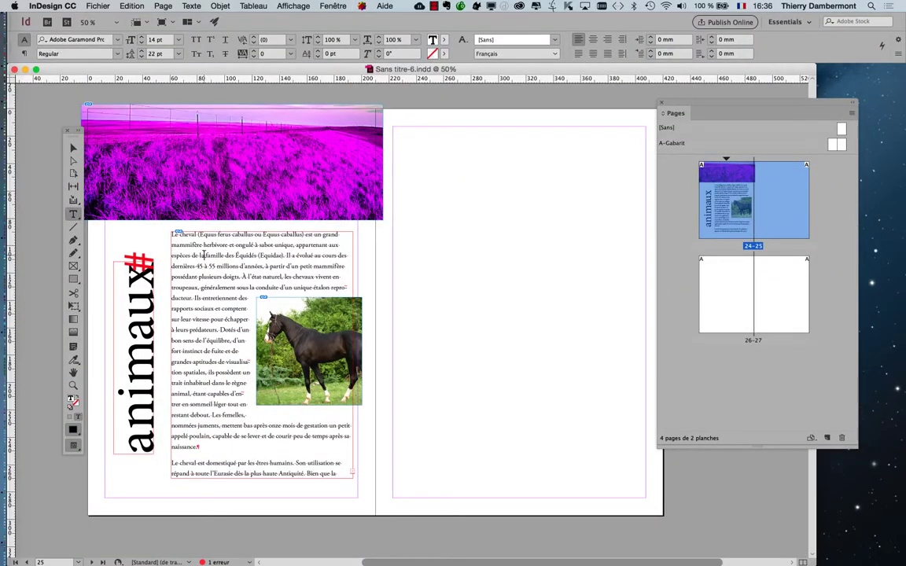
scroll(567, 292, "left", 5)
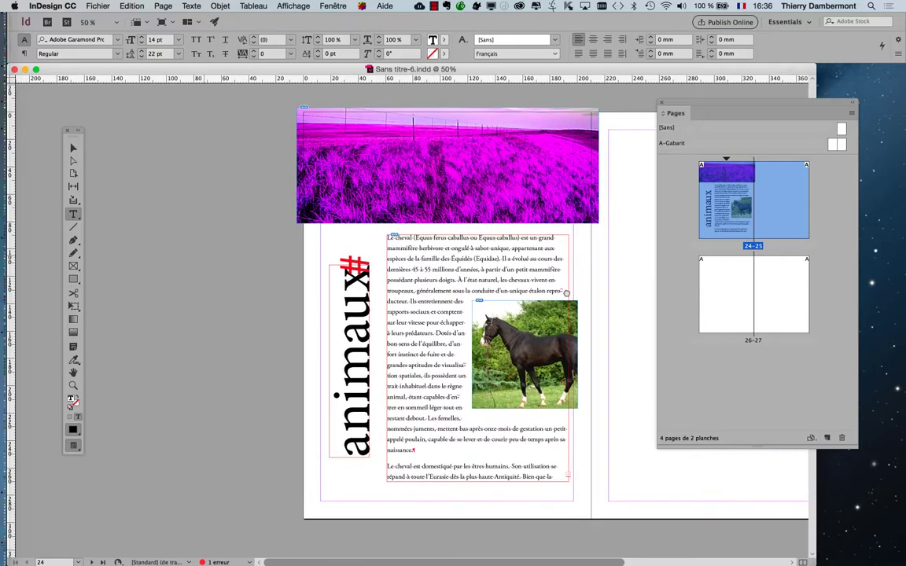
scroll(320, 278, "right", 5)
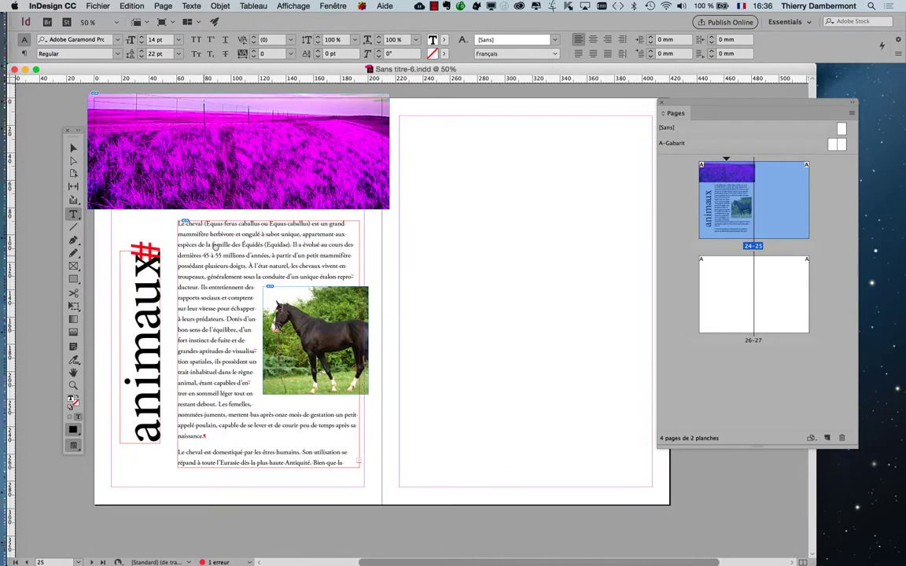
left_click_drag(216, 247, 231, 257)
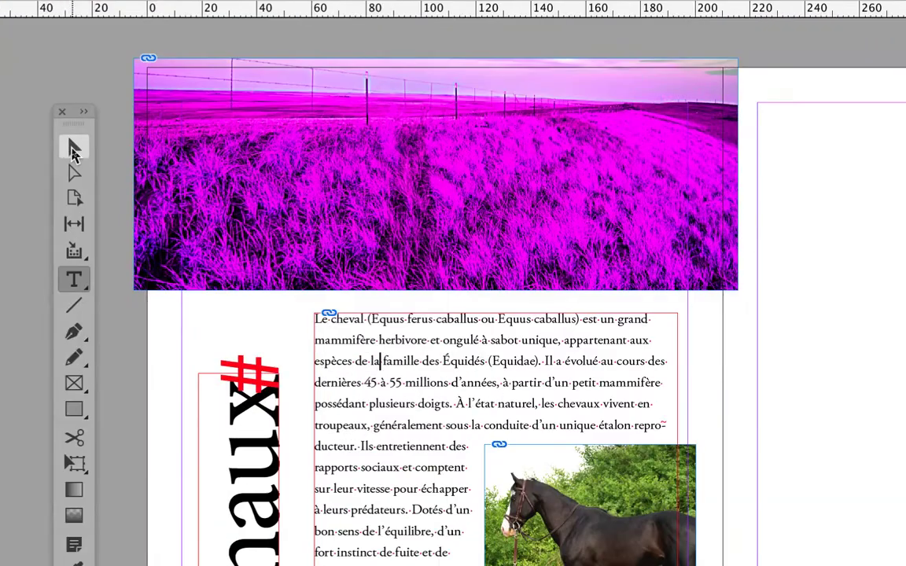
left_click(73, 148)
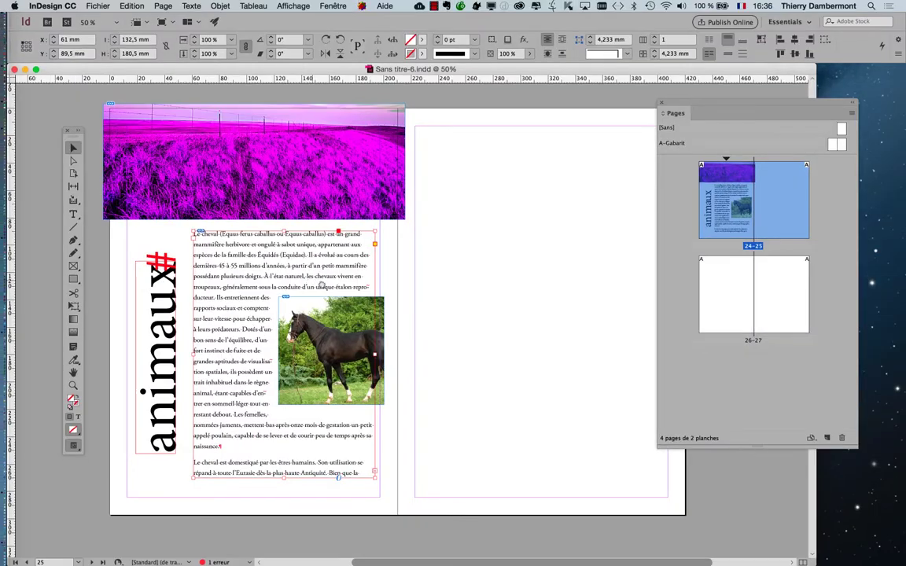
left_click_drag(316, 278, 566, 274)
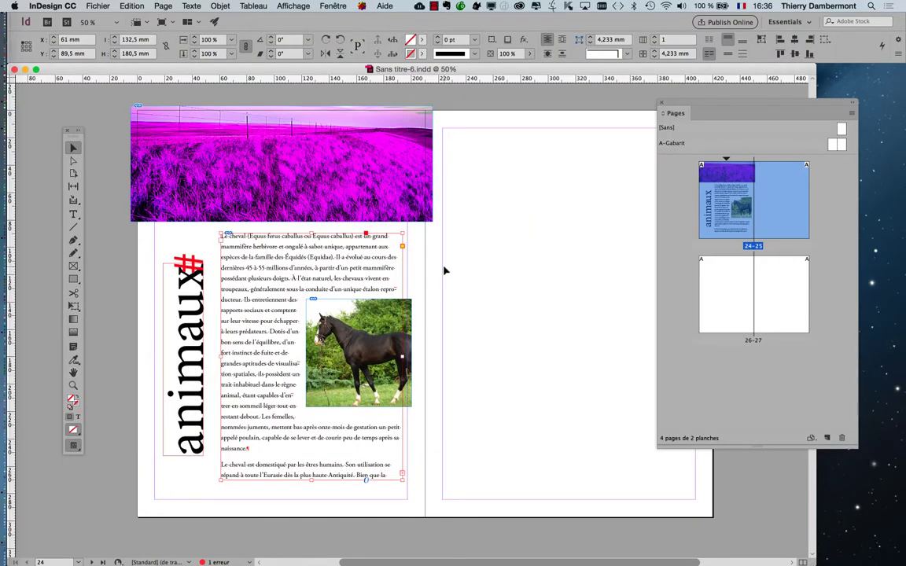
left_click_drag(444, 270, 401, 301)
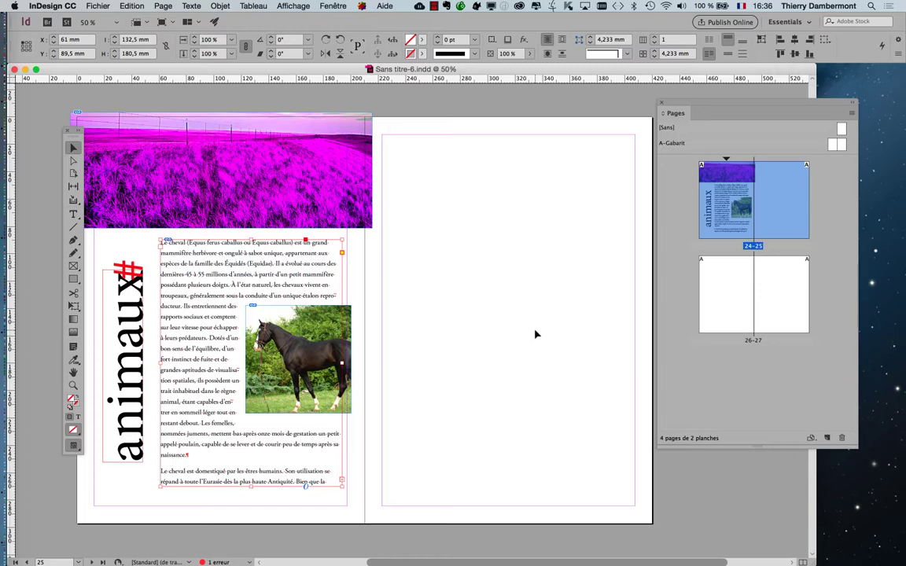
Step: Deselect the article text frame, start importing files, and browse to the PSD folder inside chevaux PSD on the Desktop
left_click(518, 240)
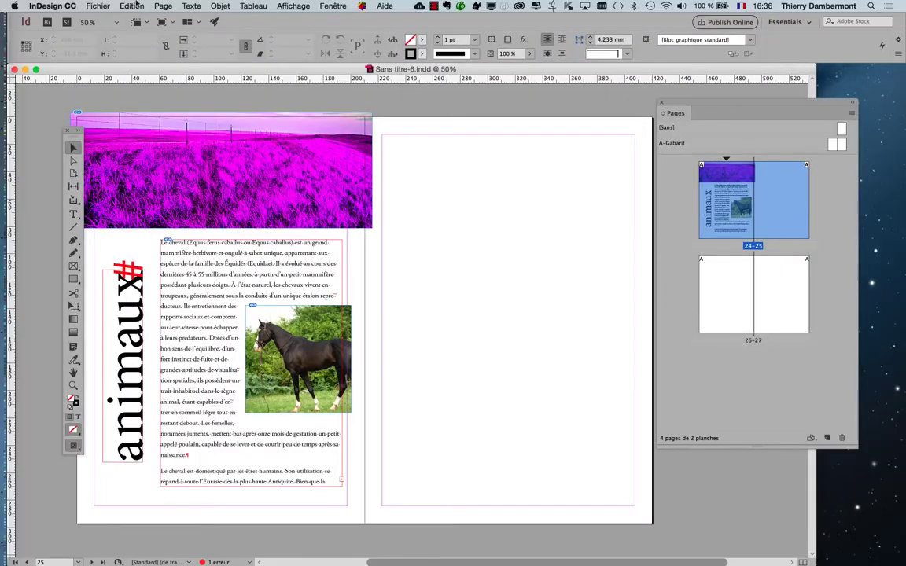
left_click(100, 6)
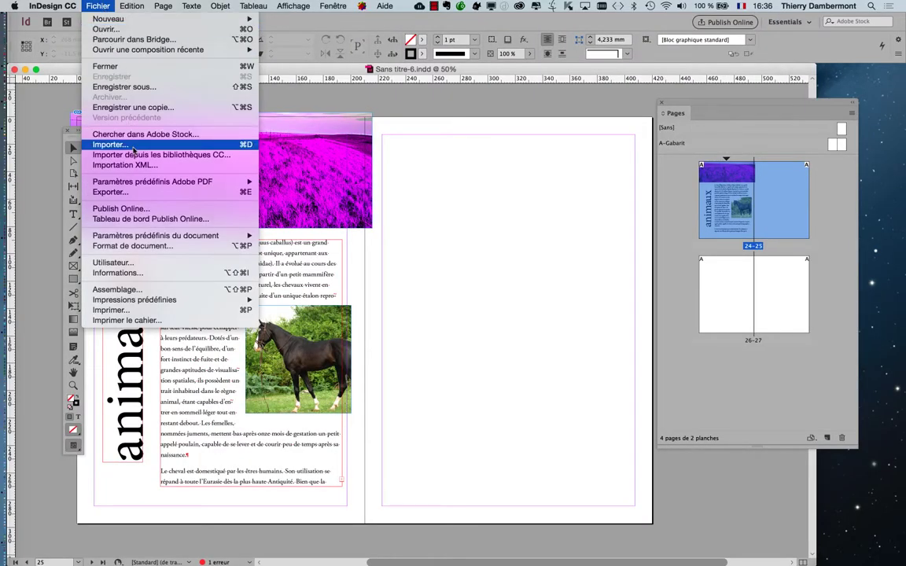
left_click(110, 145)
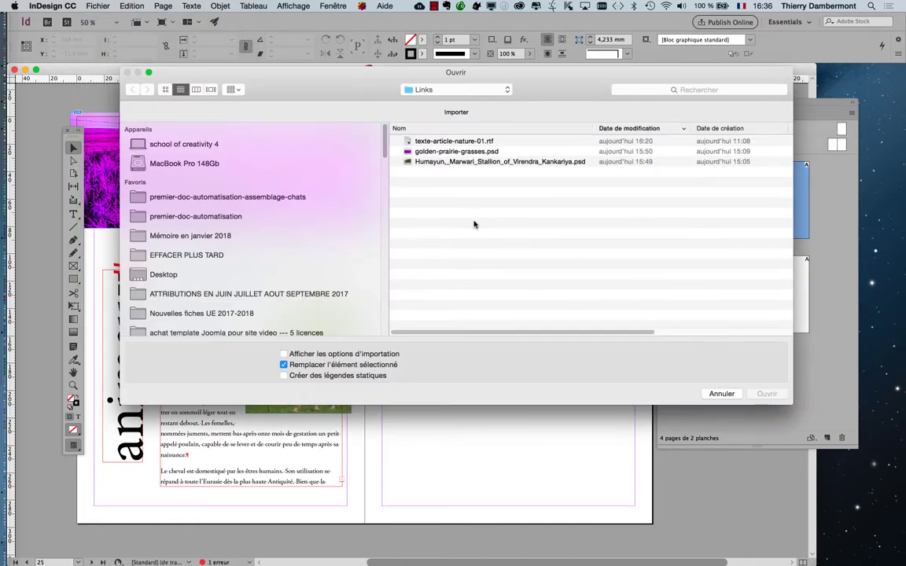
left_click(413, 88)
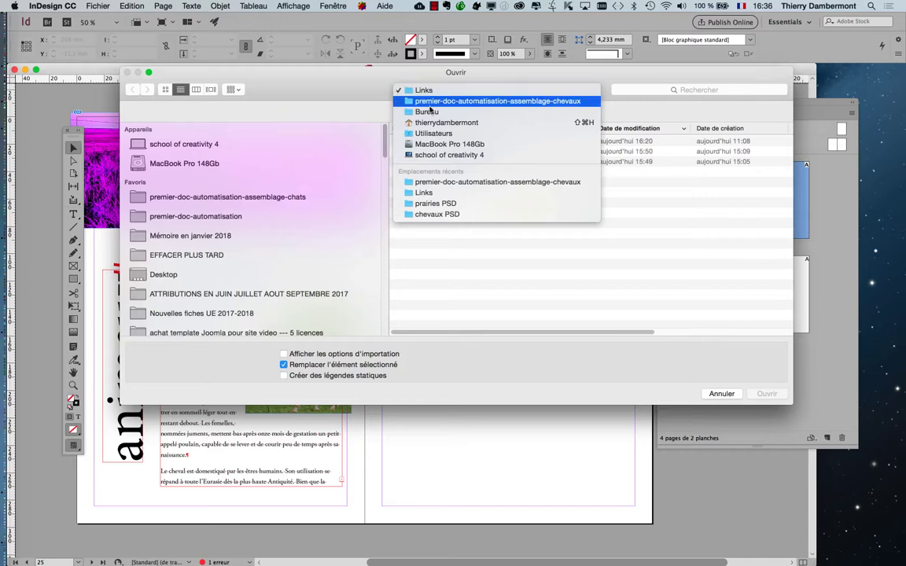
left_click(427, 112)
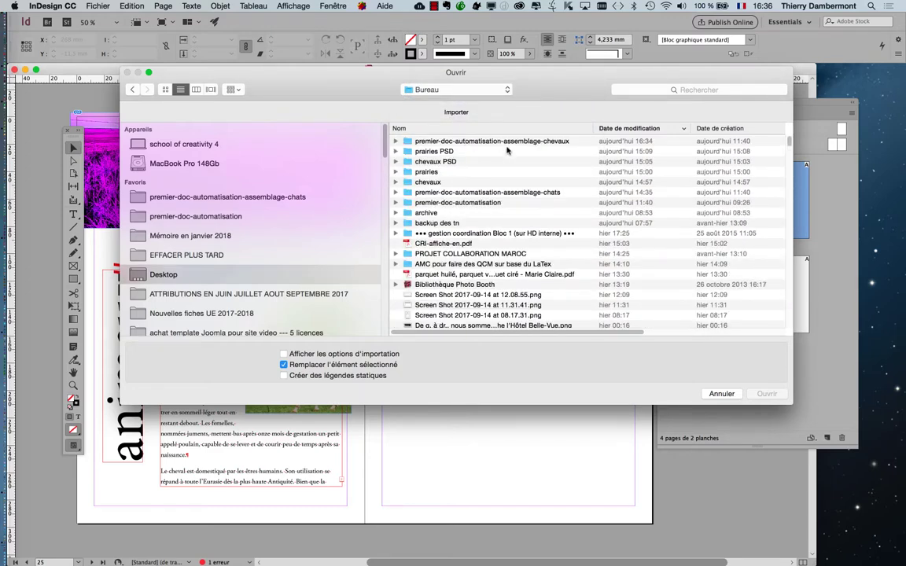
left_click(470, 151)
left_click(473, 163)
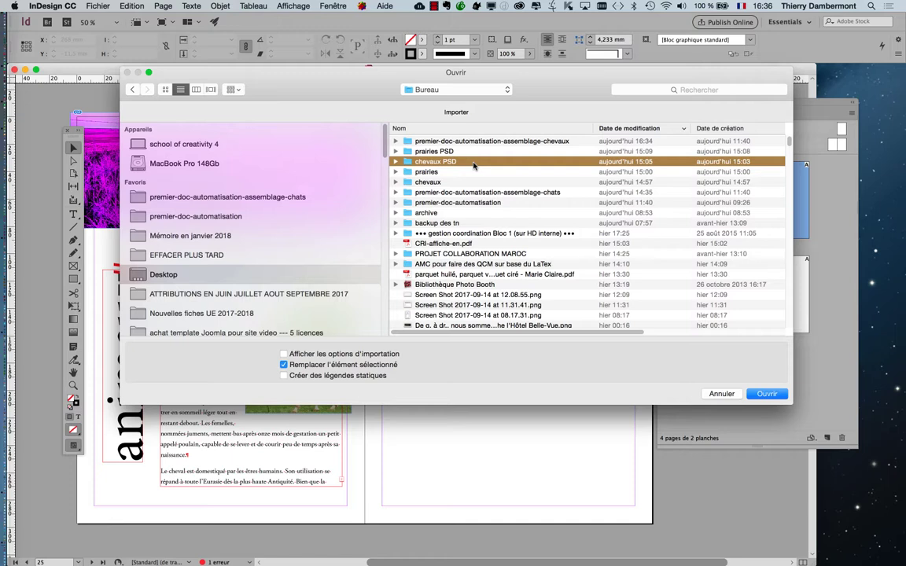
double_click(474, 162)
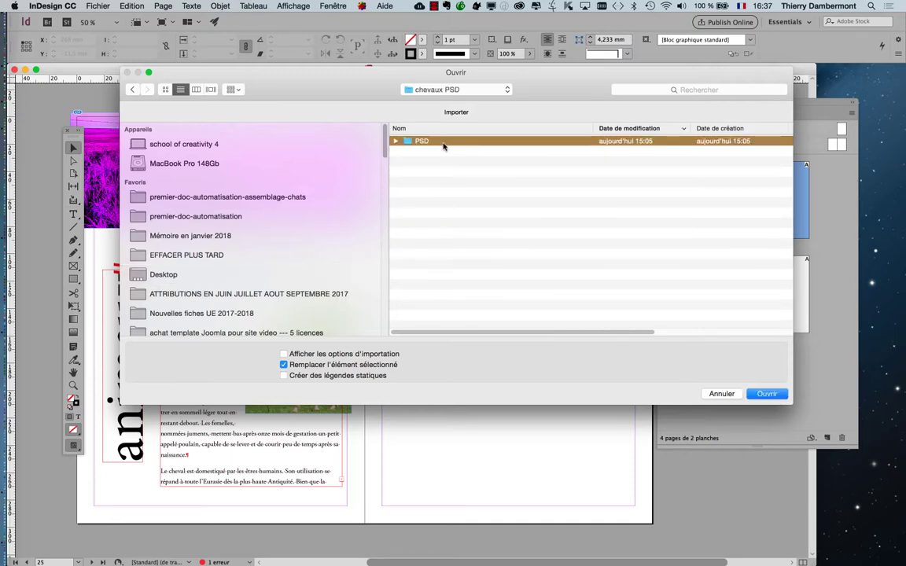
double_click(443, 144)
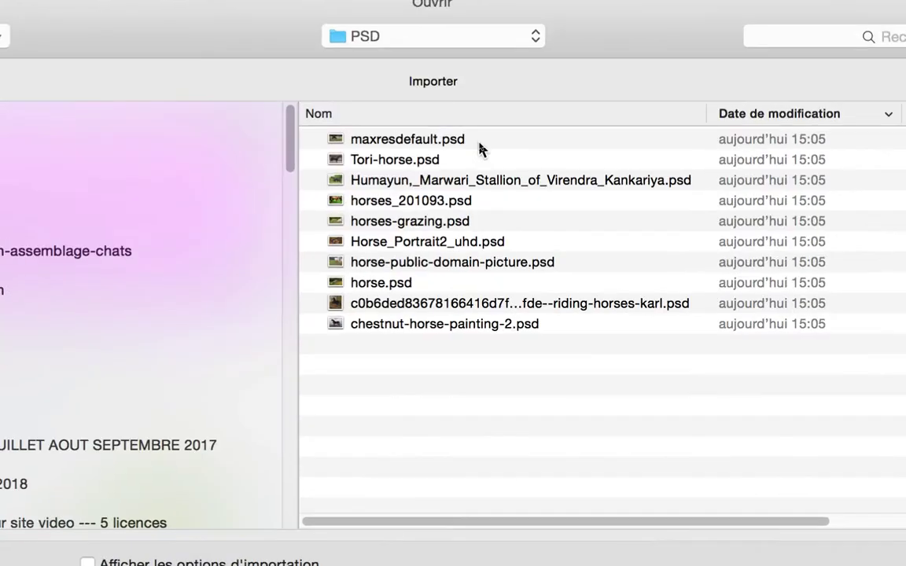
Step: Load the four consecutive horse images from maxresdefault.psd through horses_201093.psd for placement
left_click(481, 148)
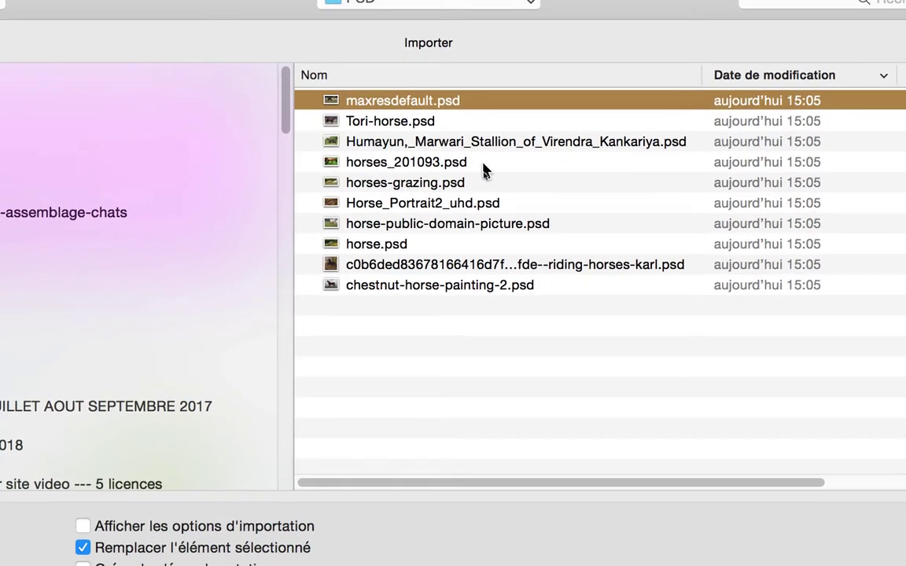
left_click(482, 167, "shift")
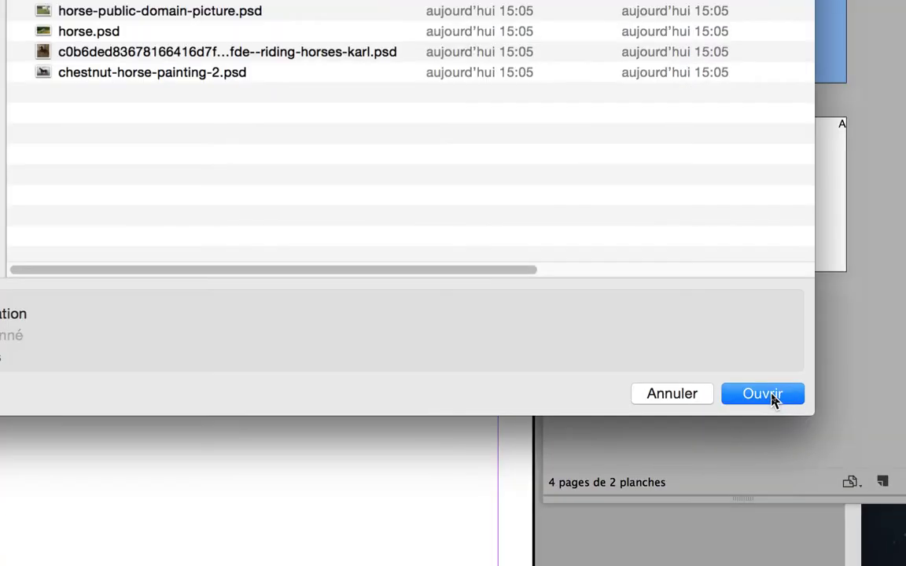
left_click(772, 399)
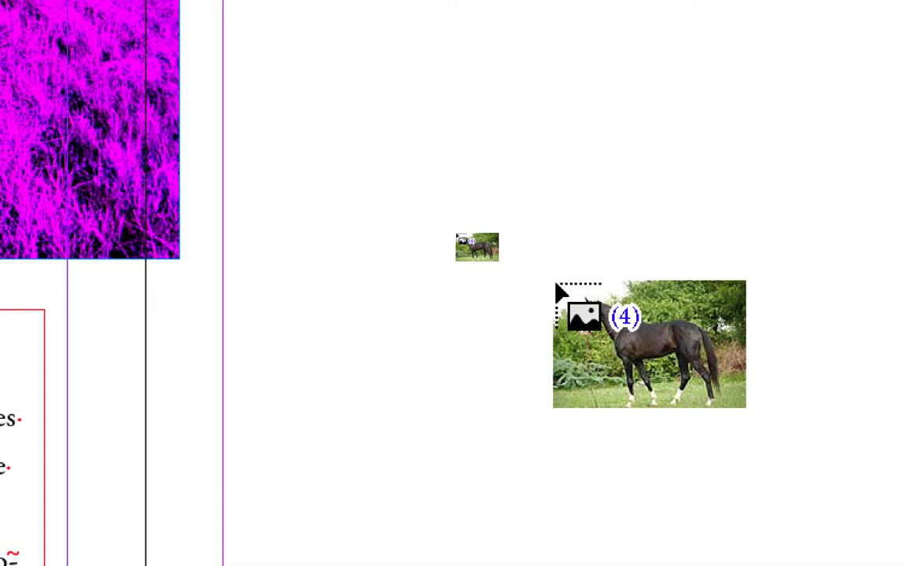
Step: Cycle through the four loaded horse images to preview which one is placed first on page 25
key("Right")
key("Right")
key("Right")
key("Right")
key("Right")
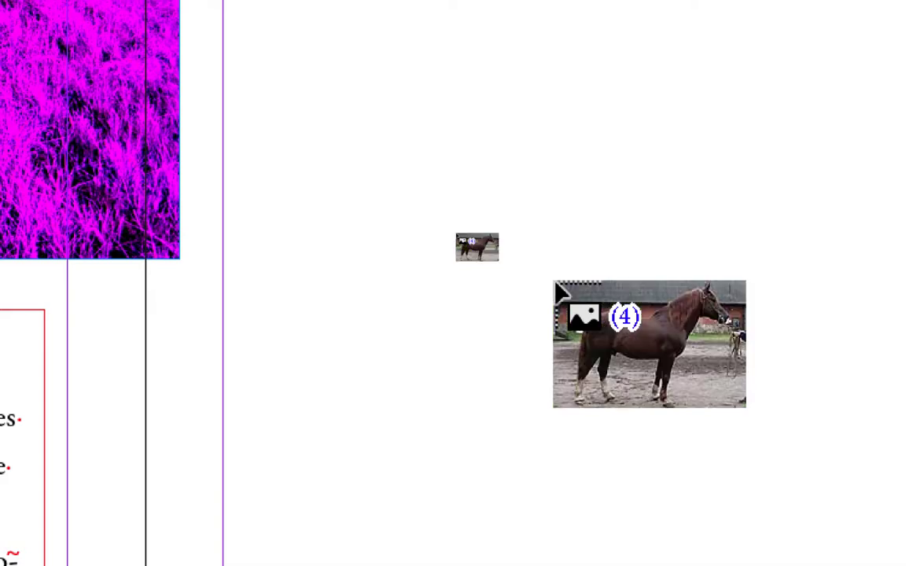
key("Right")
key("Right")
key("Right")
key("Right")
key("Right")
key("Right")
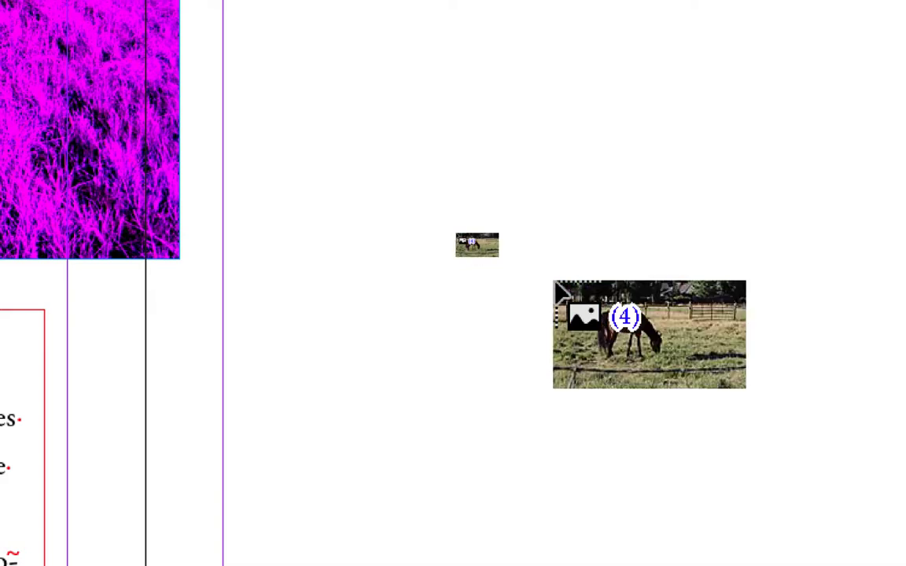
key("Right")
key("Right")
key("Right")
key("Right")
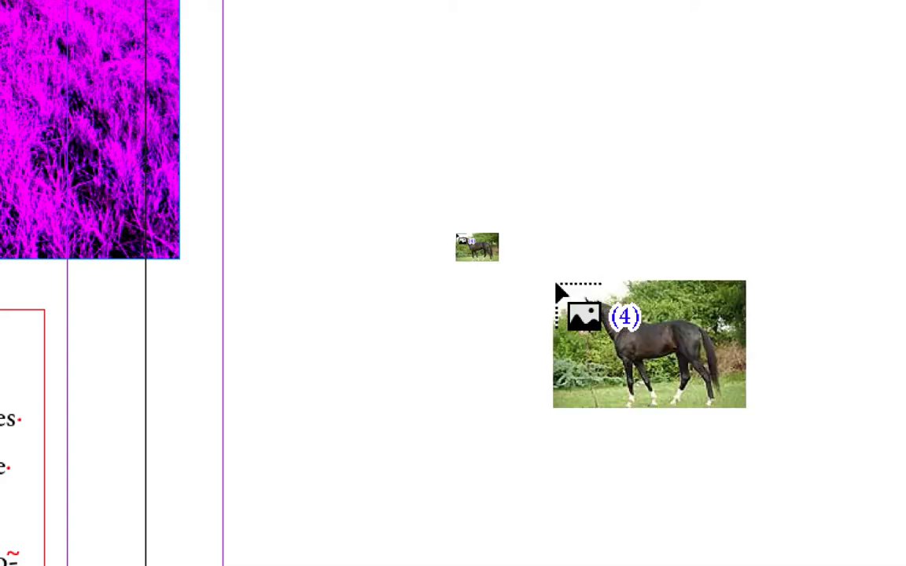
key("Right")
key("Right")
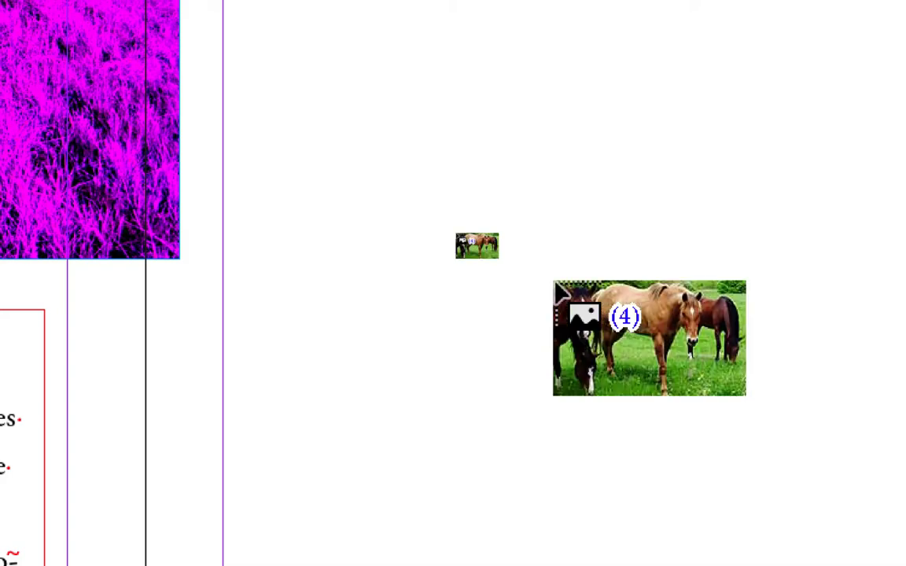
Step: Bring the brown horse photo with the brick building to the front of the loaded images and move the Pages panel clear of page 25
key("Left")
key("Right")
key("Right")
key("Right")
key("Right")
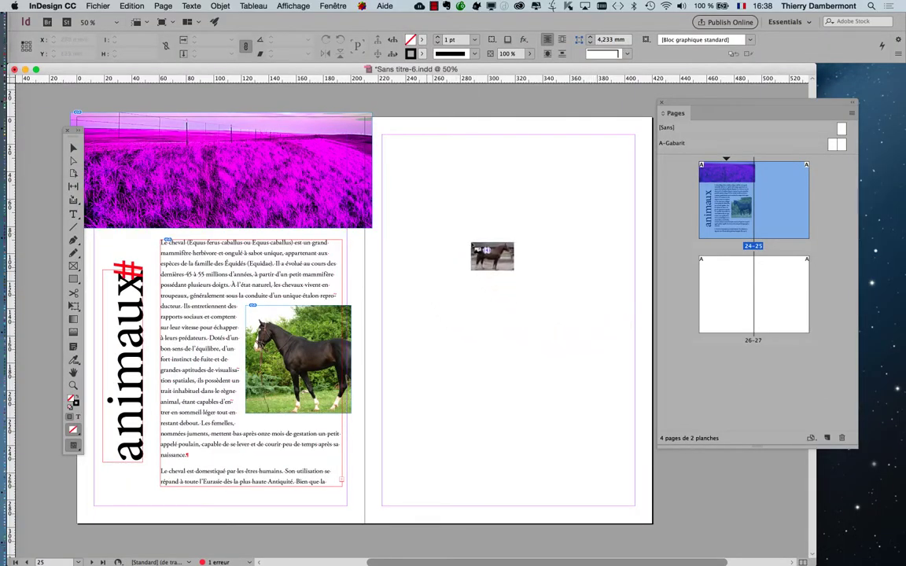
left_click_drag(683, 102, 703, 100)
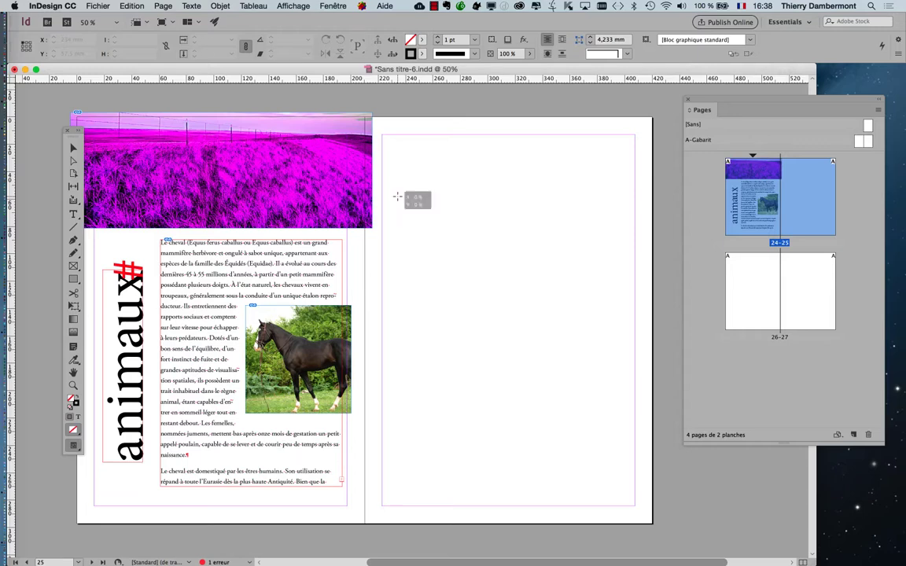
Step: Place the four loaded horse images on page 25 as a two-by-two grid about 157 mm wide and 99 mm high
left_click_drag(397, 196, 612, 332)
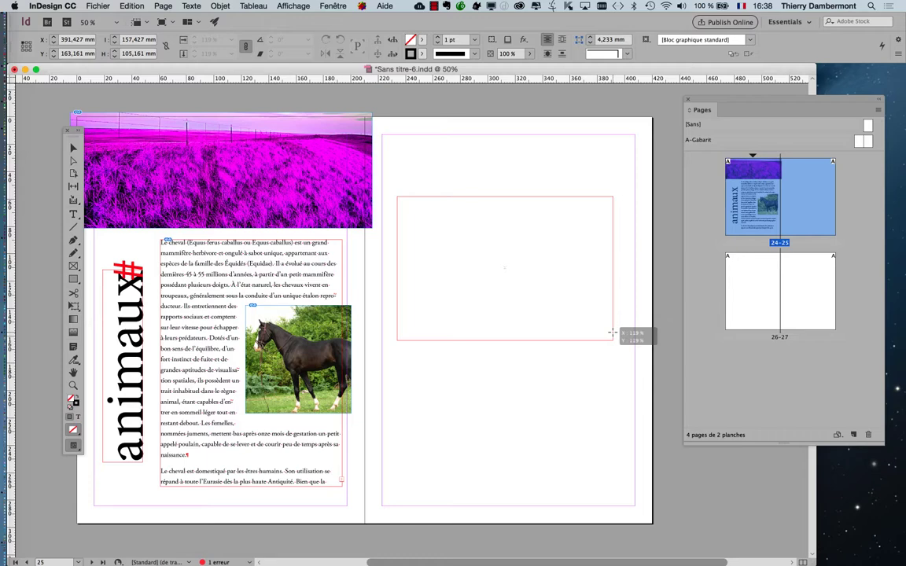
left_click_drag(611, 333, 613, 332)
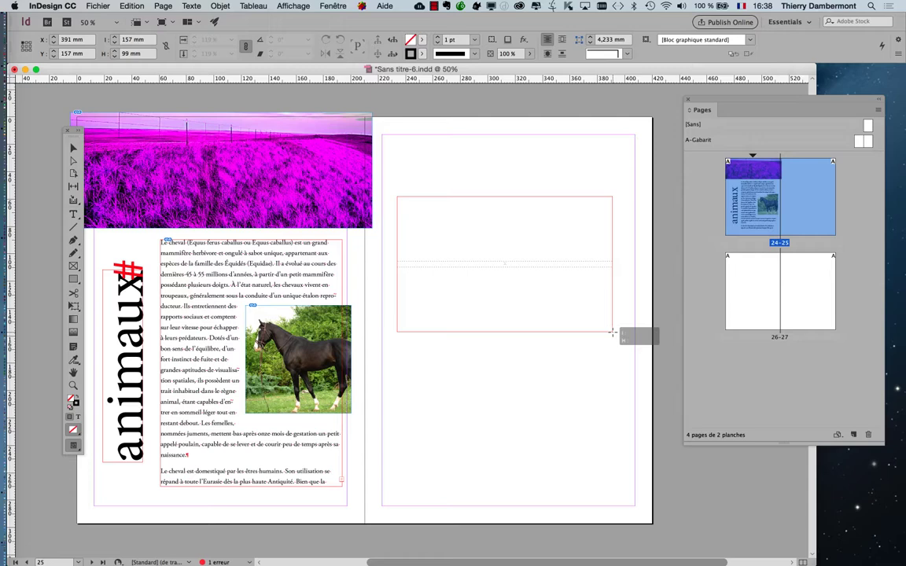
key("Right")
left_click_drag(612, 333, 612, 333)
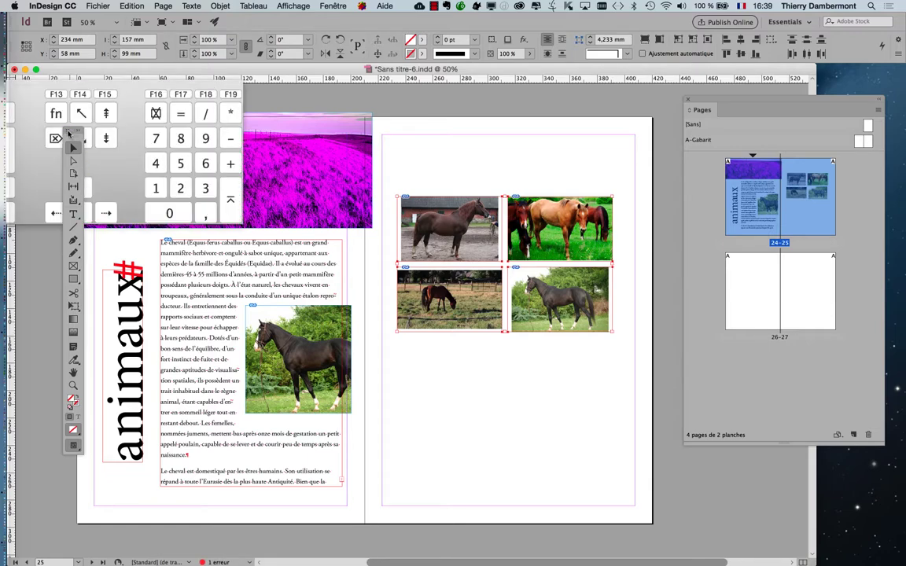
Step: Close the Tools panel and the on-screen keyboard to clear the spread
left_click(68, 133)
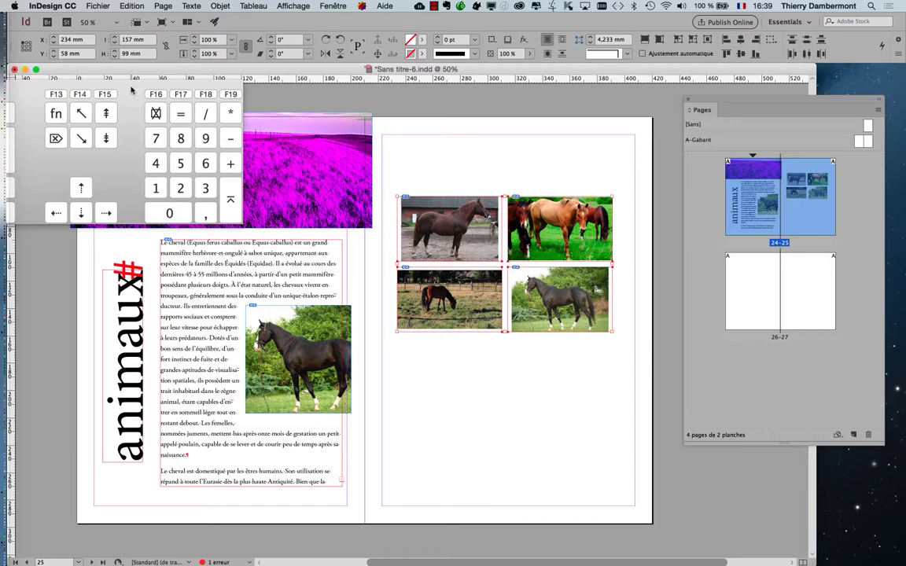
left_click_drag(126, 82, 717, 279)
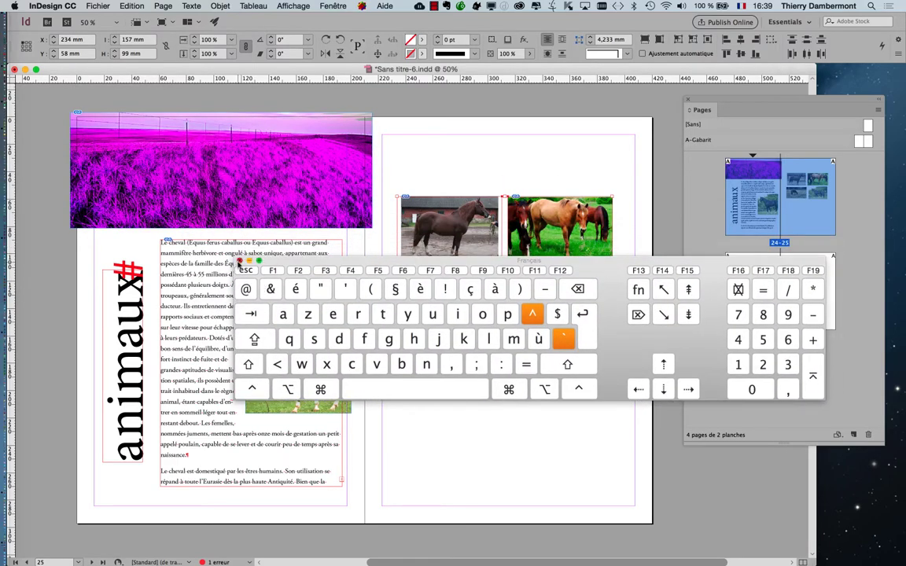
left_click(239, 262)
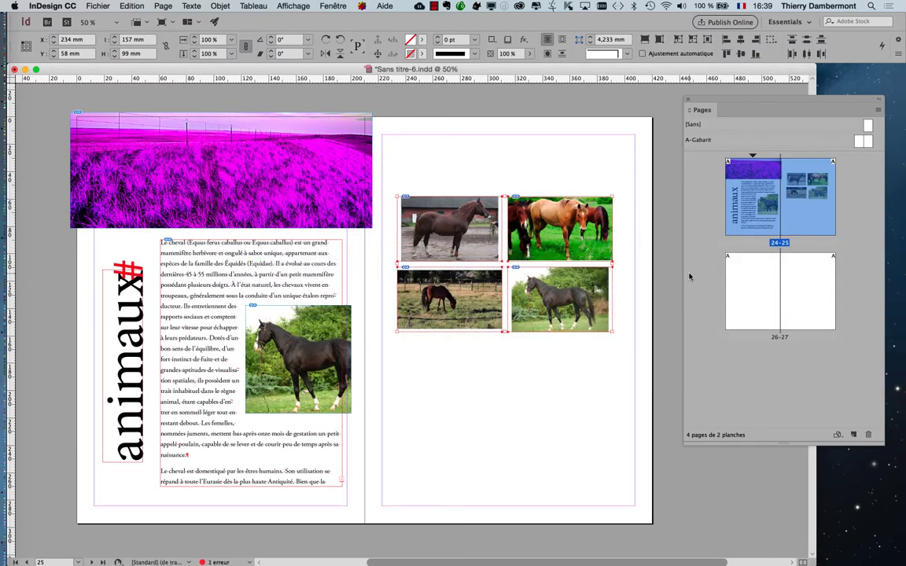
Step: Fill the four horse image frames on page 25 proportionally with their images
scroll(519, 263, "up", 2)
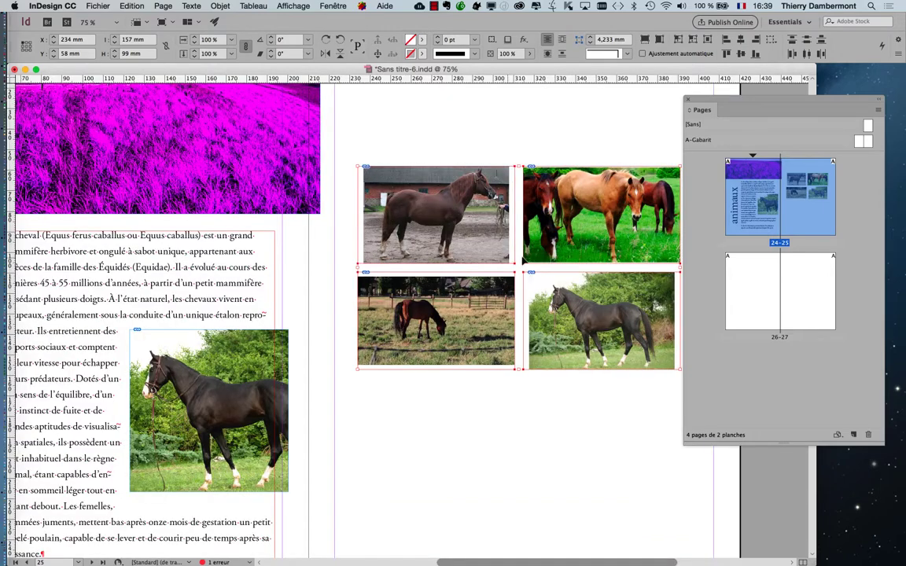
left_click_drag(453, 231, 312, 213)
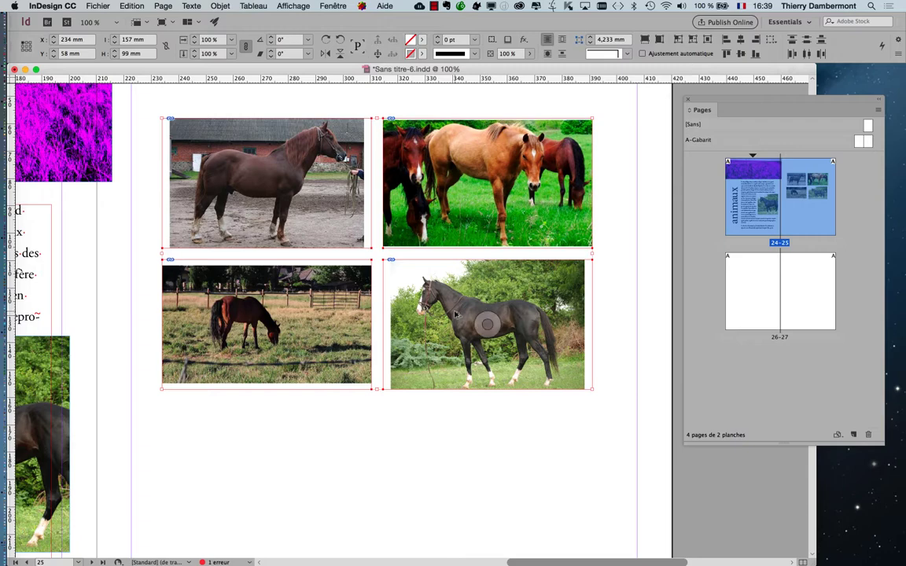
scroll(454, 313, "up", 1)
scroll(454, 314, "down", 1)
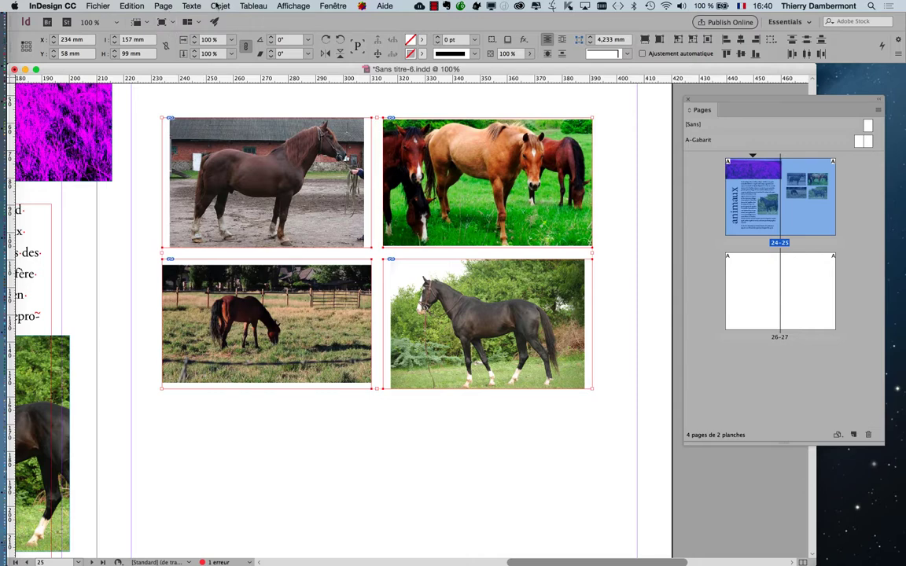
left_click(219, 7)
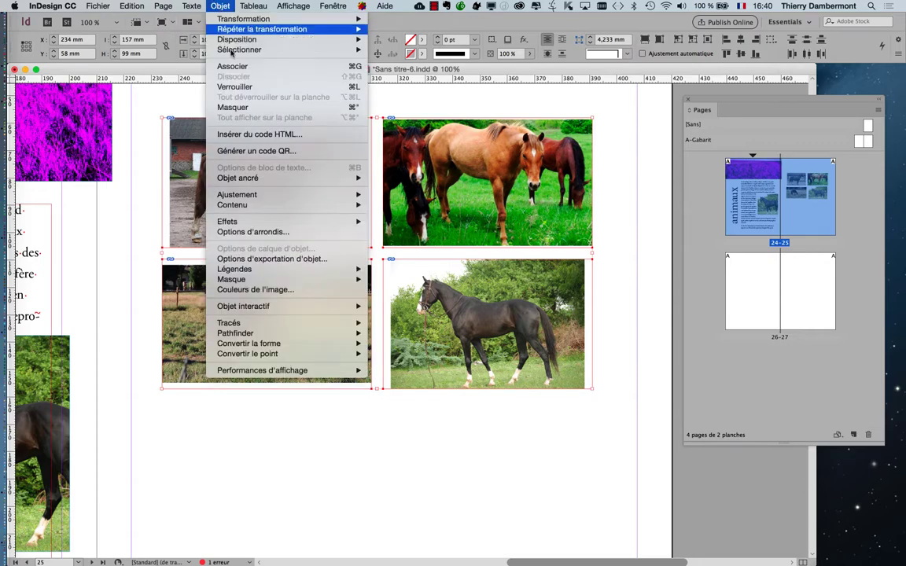
mouse_move(269, 200)
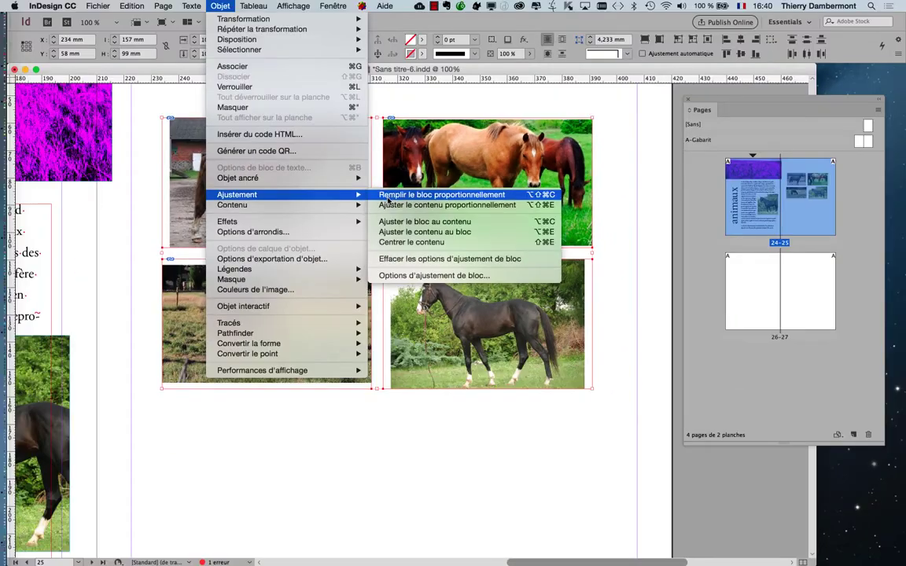
left_click(388, 195)
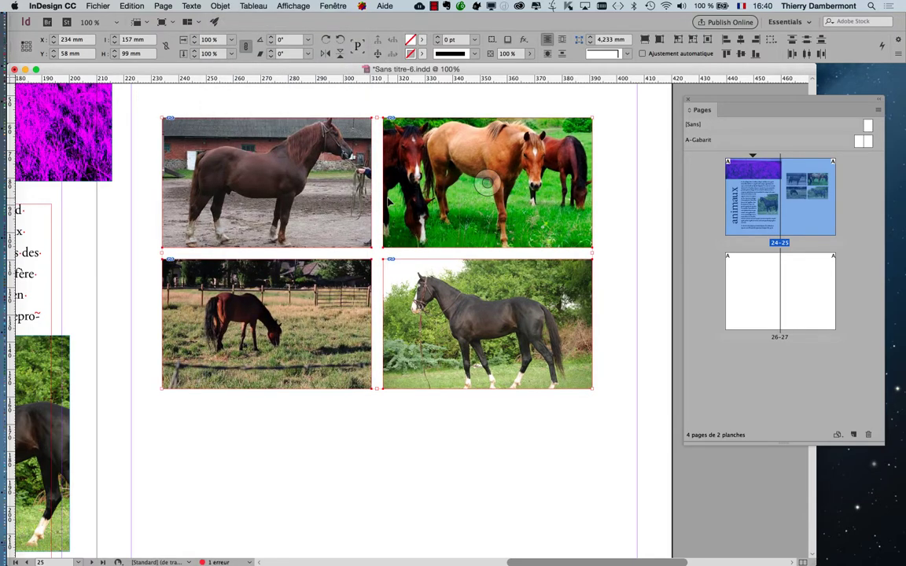
left_click_drag(166, 102, 569, 377)
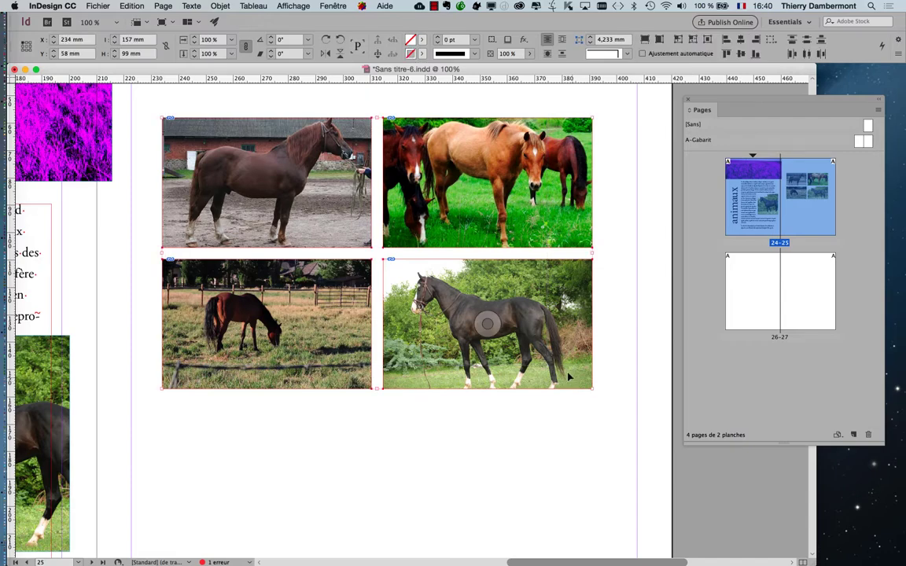
left_click(221, 6)
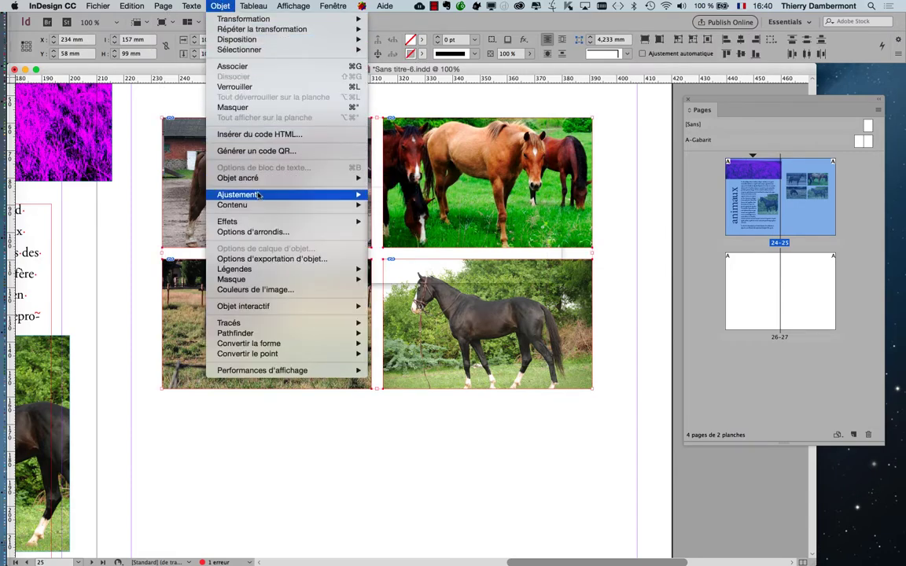
mouse_move(258, 194)
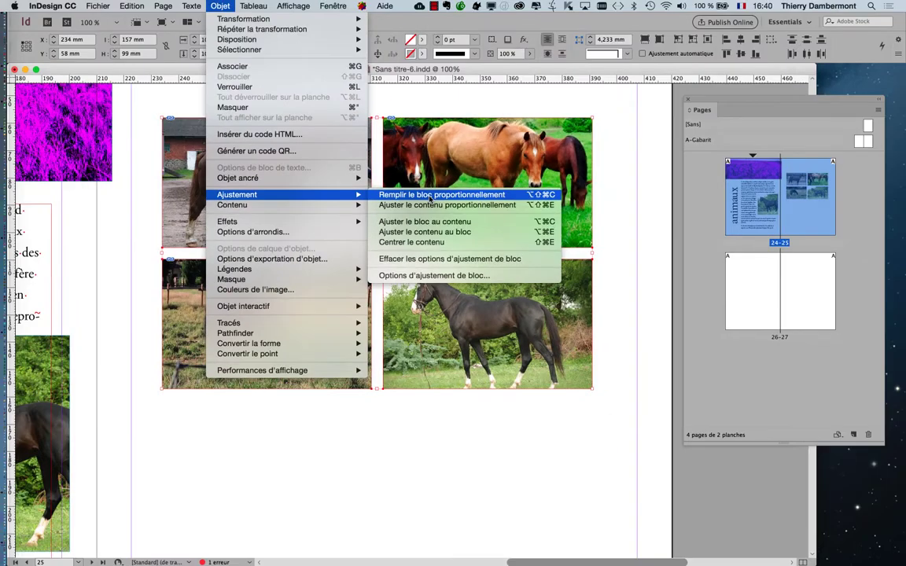
left_click(429, 195)
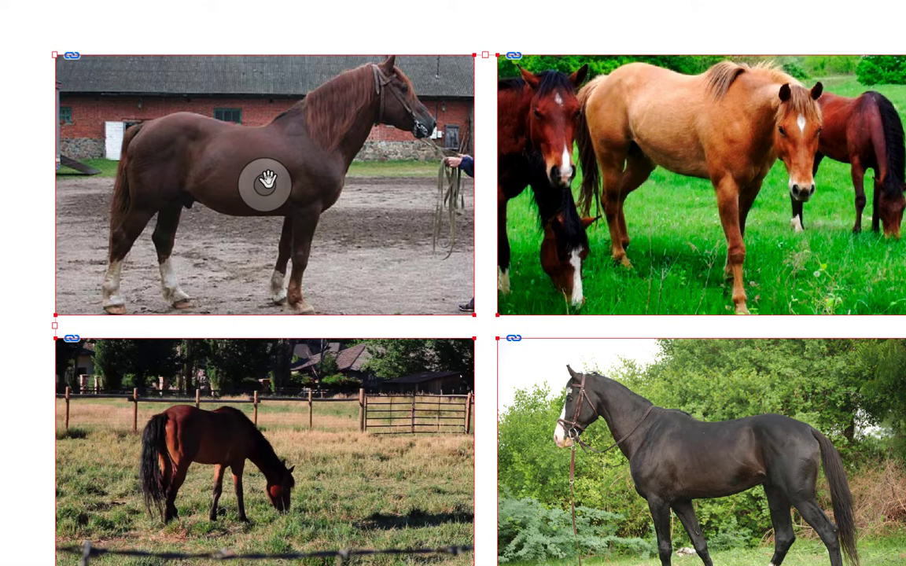
Step: Select the image content inside each of the four frames in turn to examine the cropping, and clear the selection
left_click(266, 182)
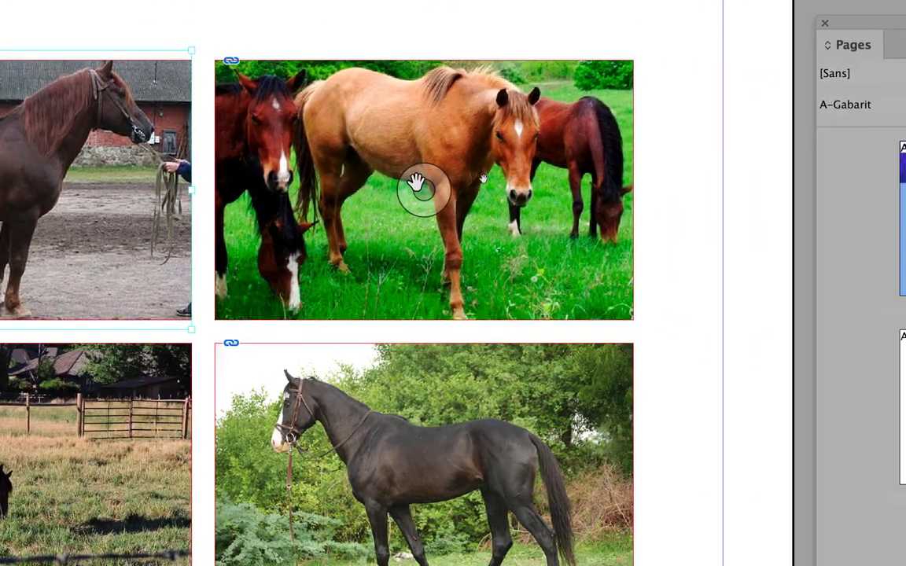
left_click(416, 183)
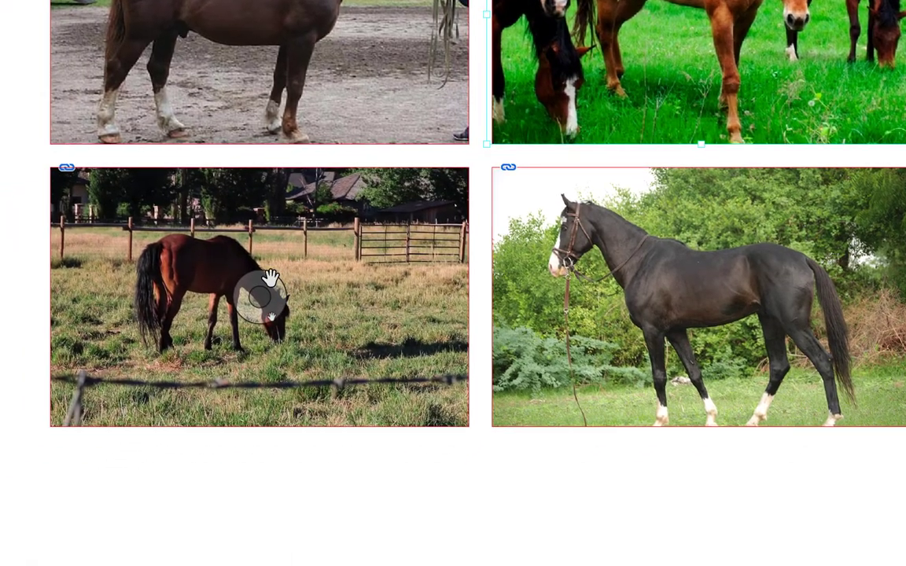
left_click(269, 278)
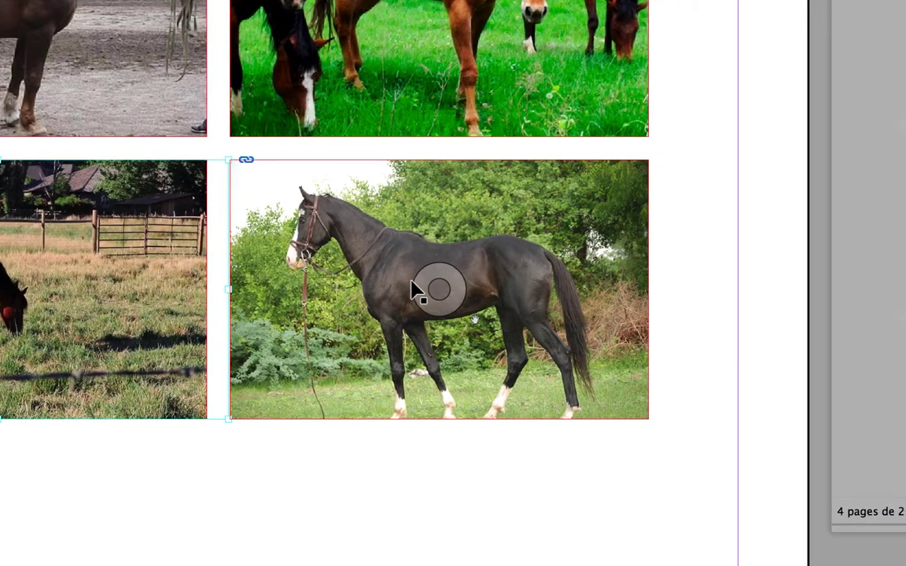
left_click(412, 281)
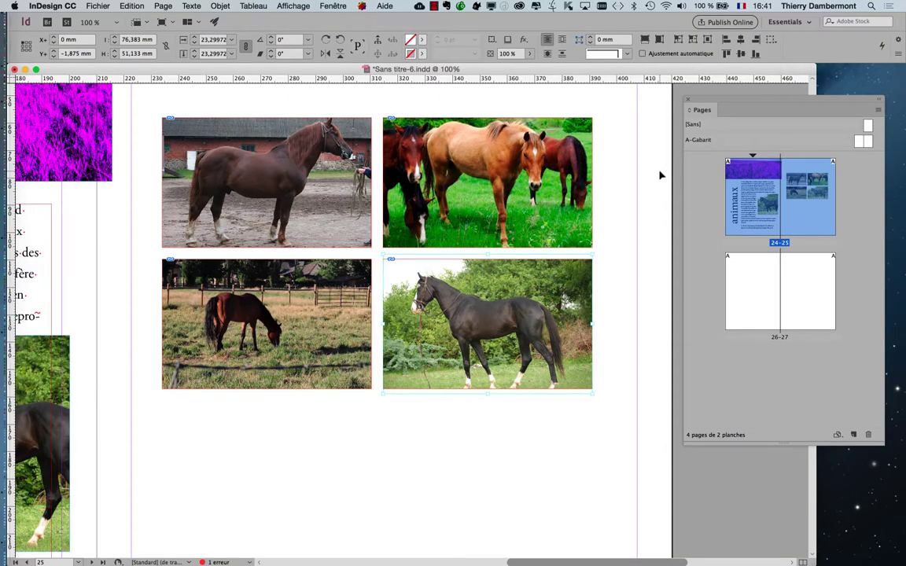
left_click(626, 142)
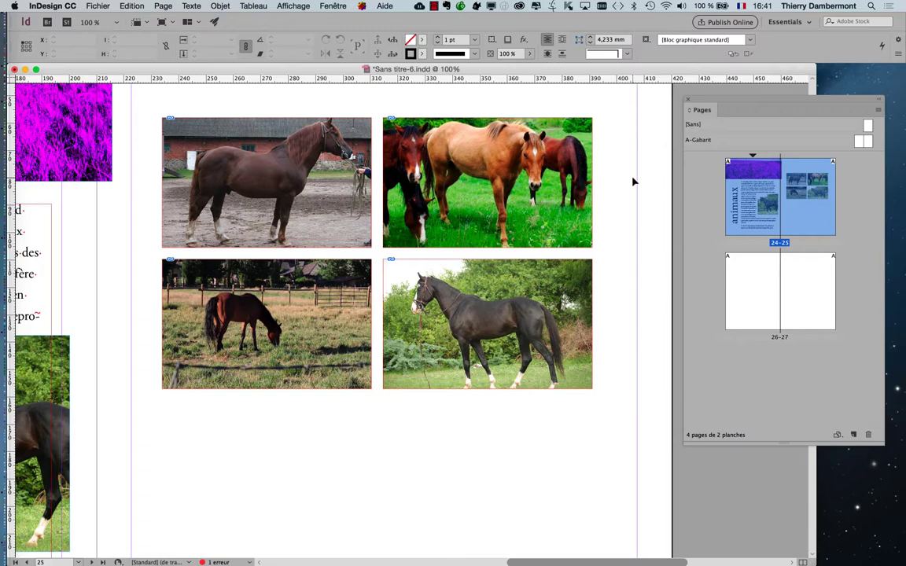
Step: Select the four horse images together, move them up to just below page 25's top margin, and deselect them
scroll(625, 191, "down", 2)
key("super+minus")
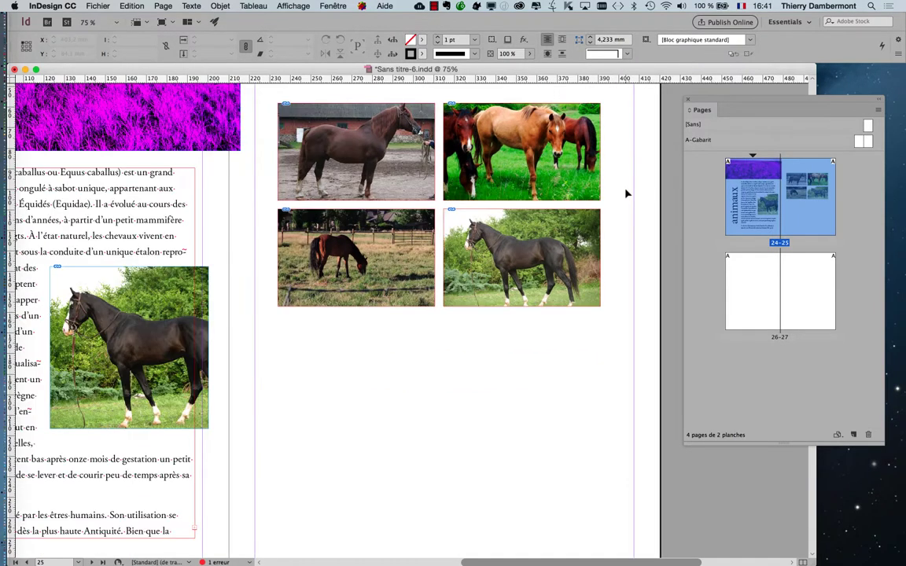
key("super+minus")
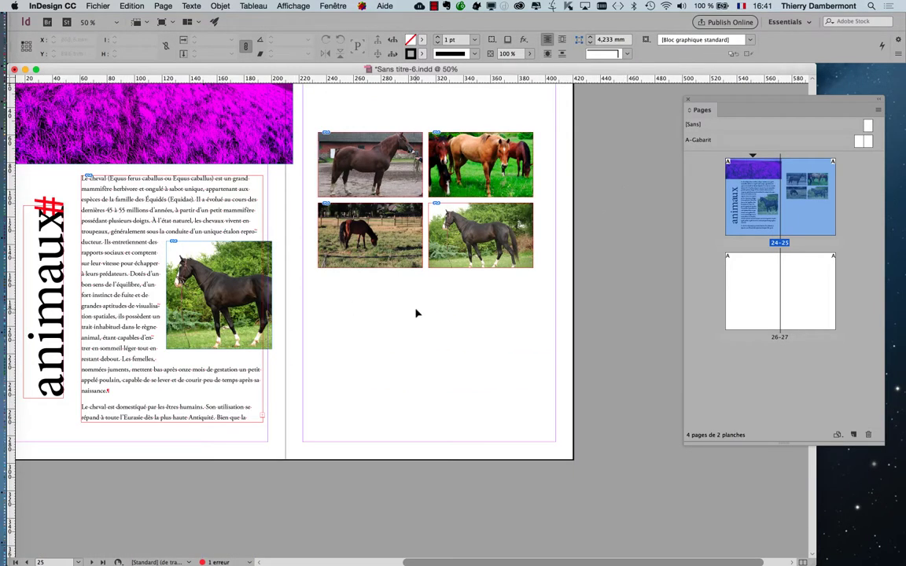
scroll(416, 313, "up", 2)
left_click_drag(462, 344, 295, 275)
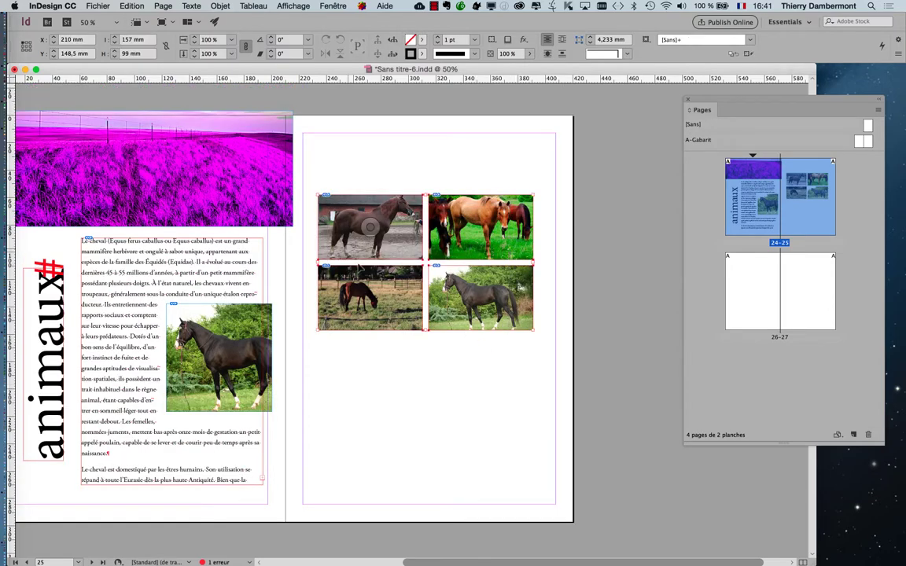
left_click_drag(353, 206, 355, 146)
left_click(380, 338)
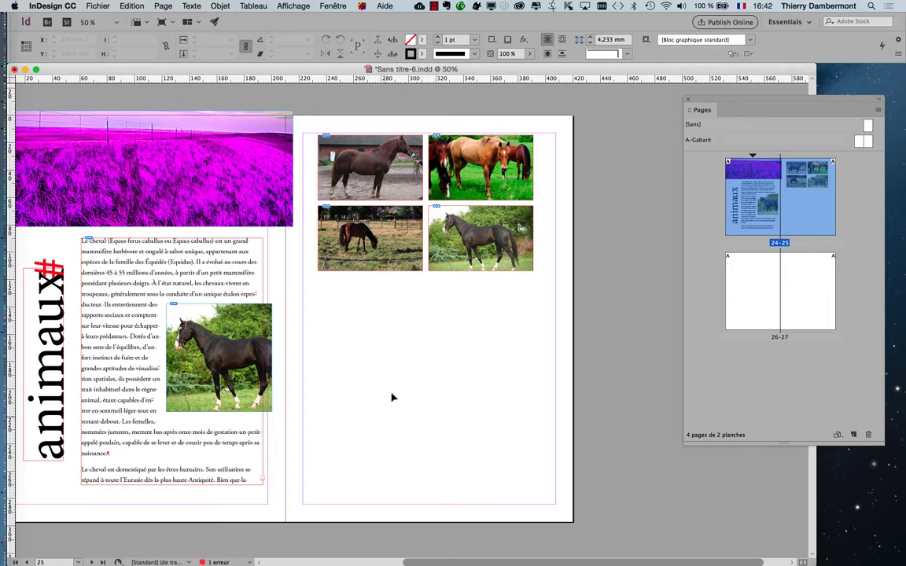
Step: Go to the empty spread 26-27 and make page 26 the active page
scroll(412, 405, "down", 5)
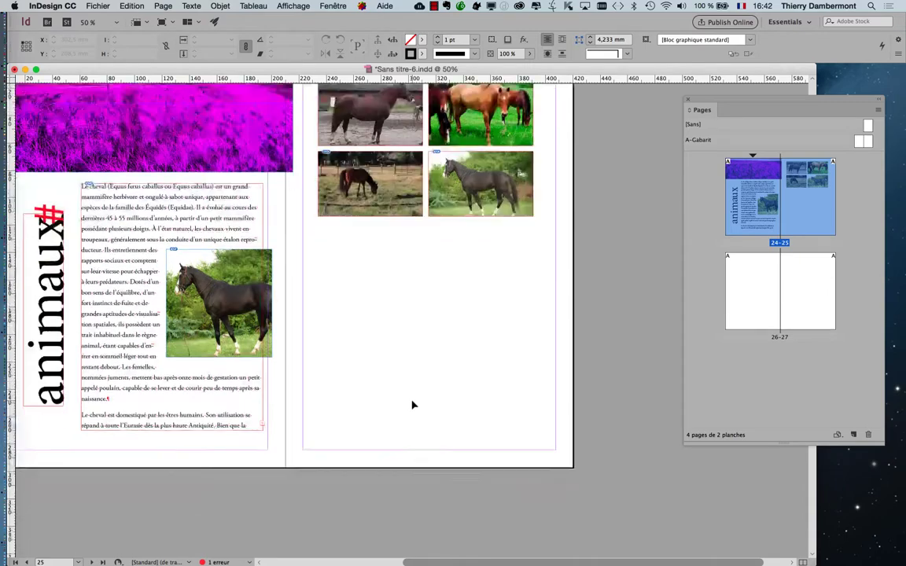
scroll(413, 405, "down", 7)
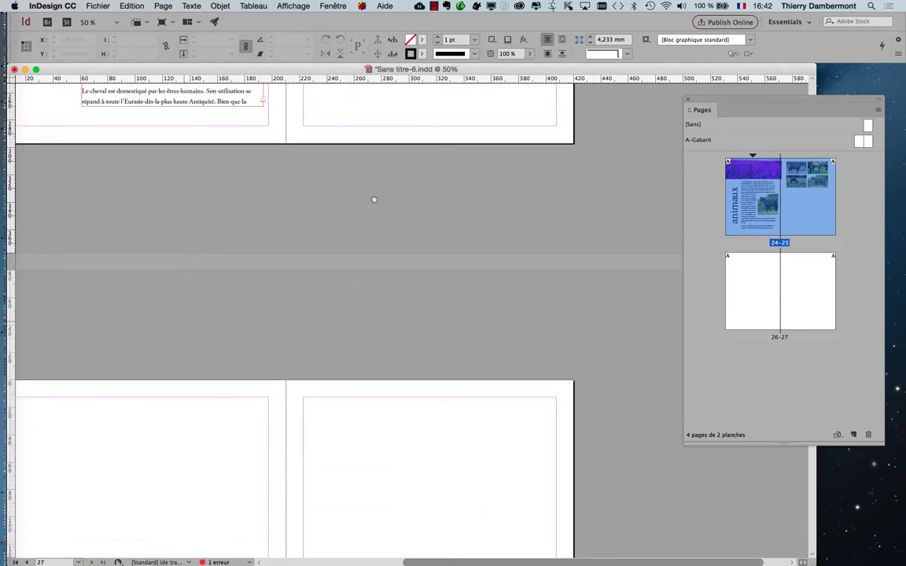
scroll(372, 198, "down", 8)
scroll(372, 198, "left", 4)
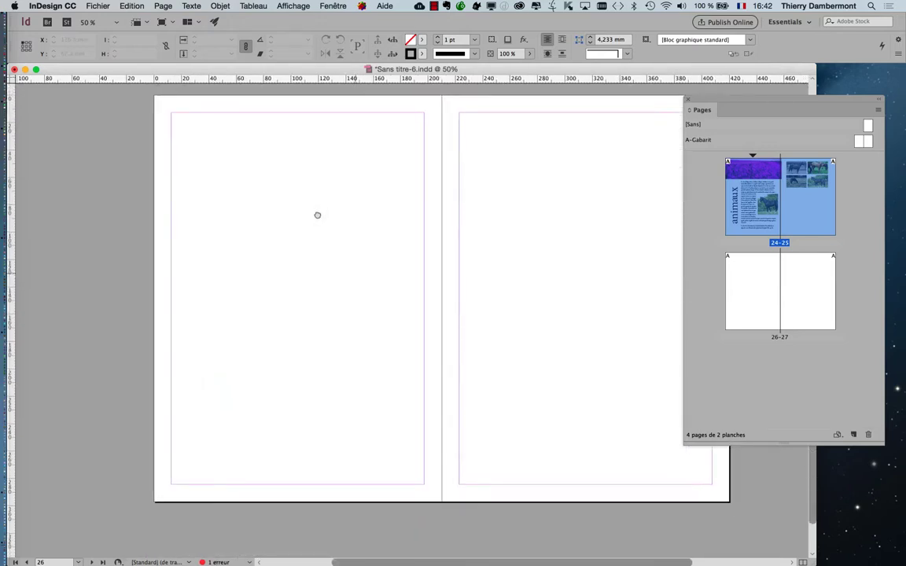
scroll(319, 220, "up", 1)
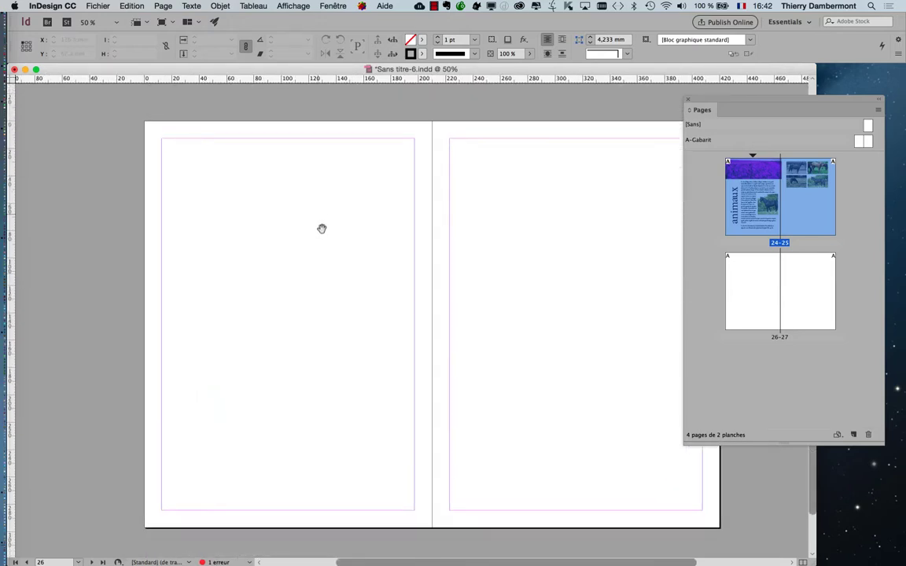
left_click(750, 314)
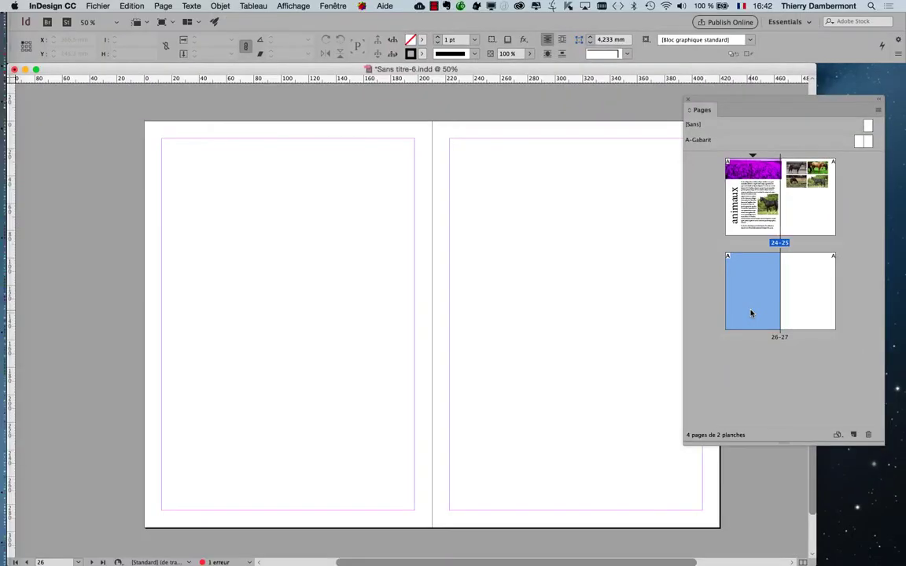
double_click(751, 313)
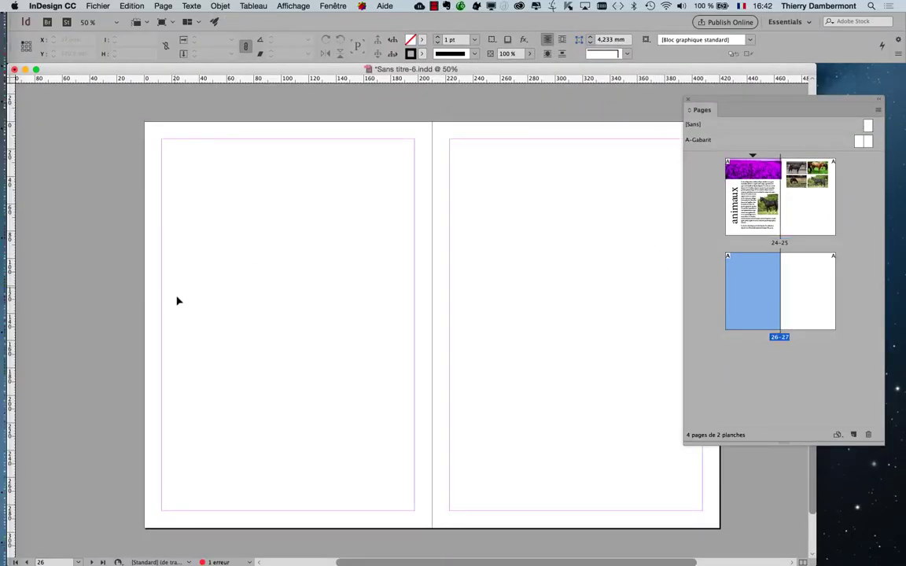
Step: Start an image import and open the PSD folder inside the desktop's prairies PSD folder
left_click(95, 5)
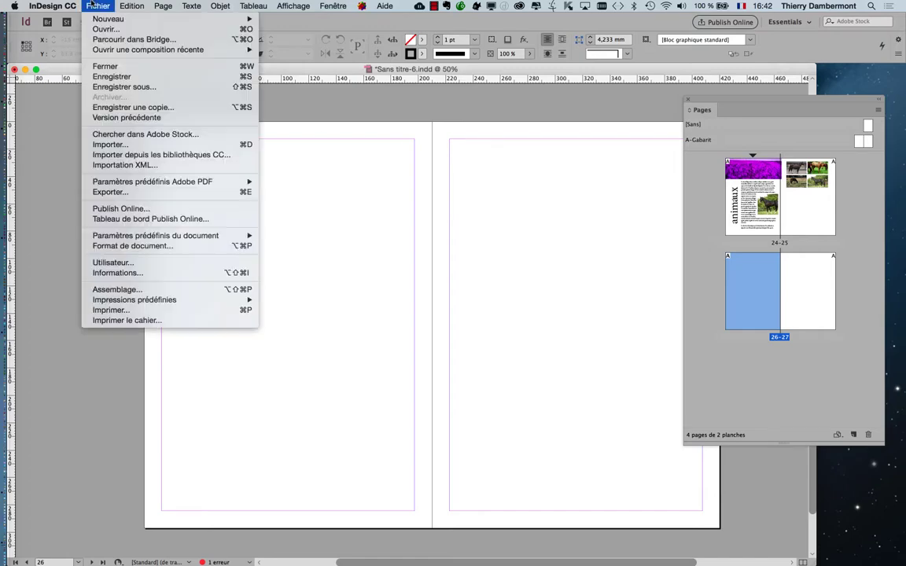
left_click(111, 145)
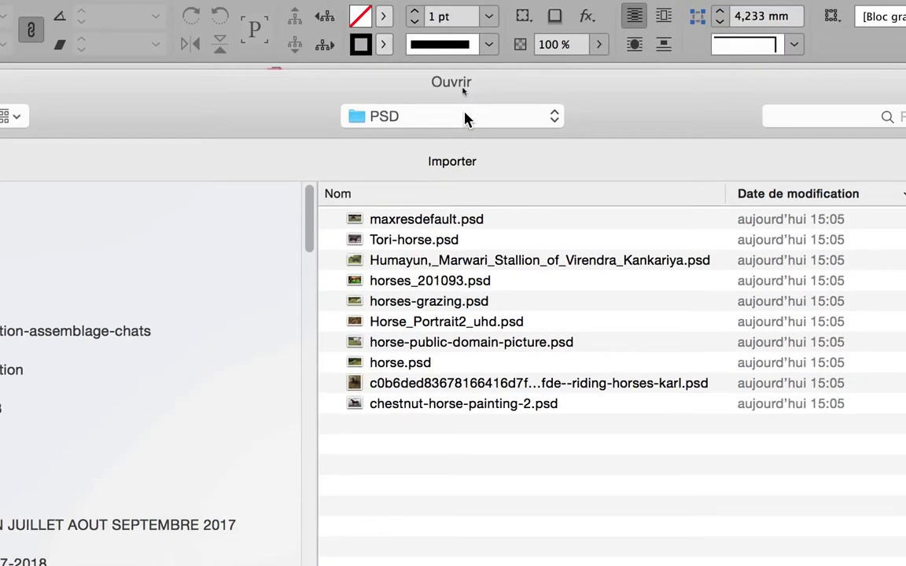
left_click(463, 118)
left_click(465, 134)
left_click(460, 123)
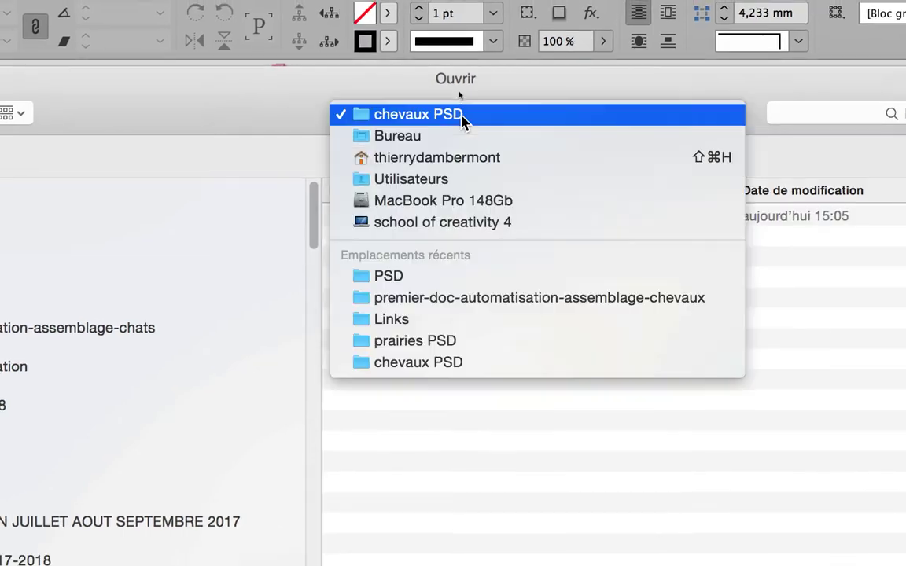
left_click(463, 136)
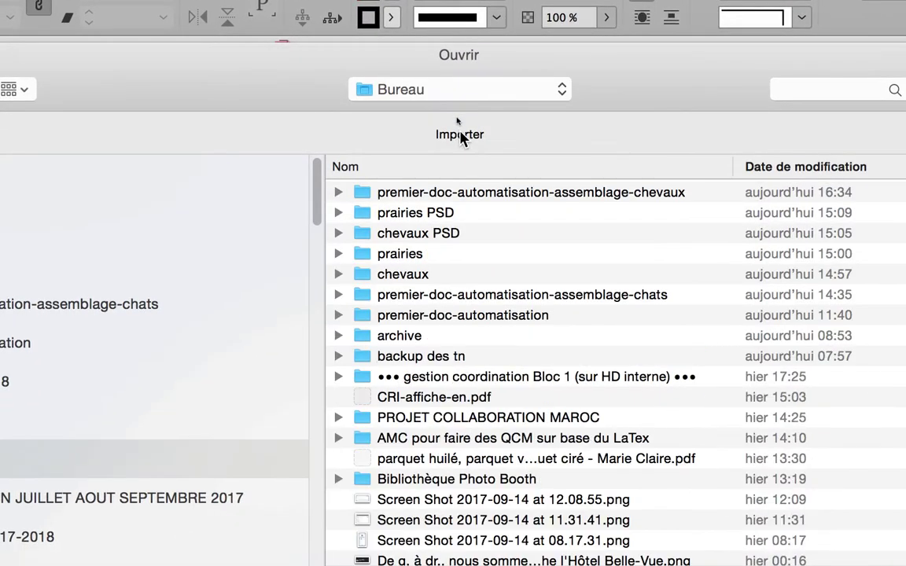
double_click(459, 212)
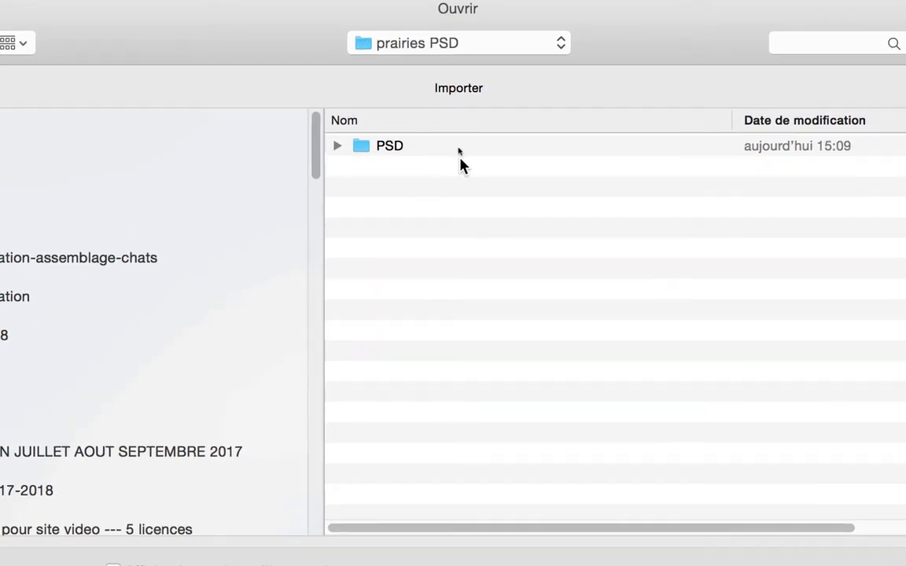
double_click(457, 149)
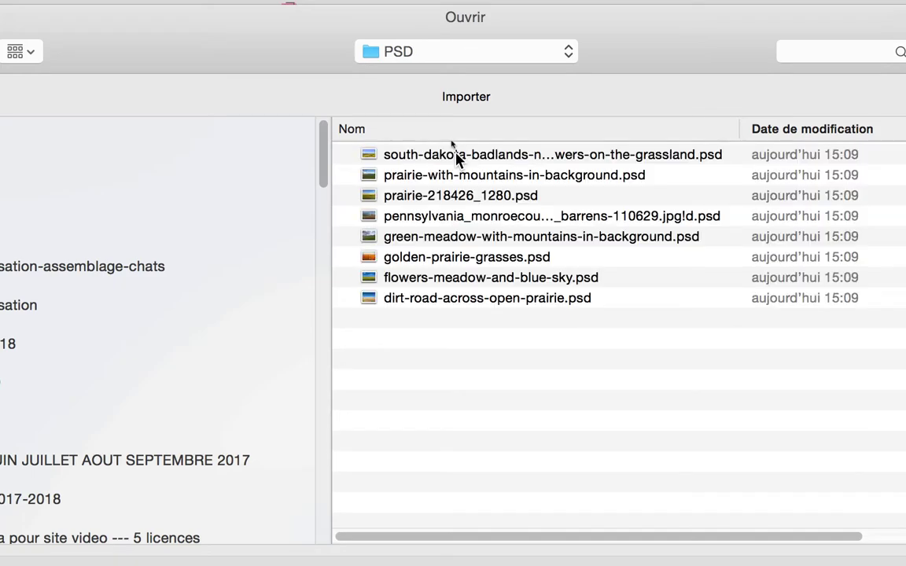
Step: Load the six prairie images from prairie-218426_1280.psd through dirt-road-across-open-prairie.psd for placing
left_click(456, 154)
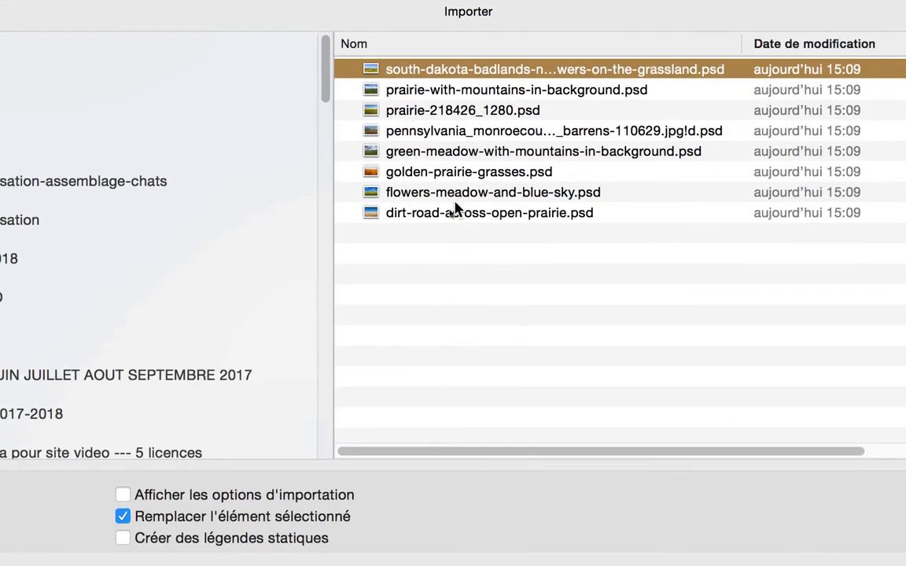
left_click(457, 261)
left_click(452, 188, "shift")
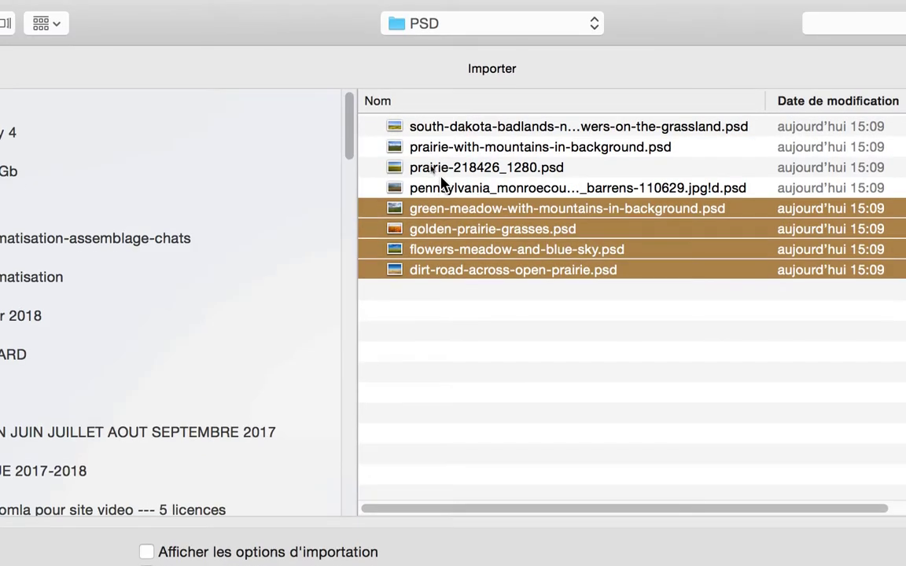
left_click(434, 167, "shift")
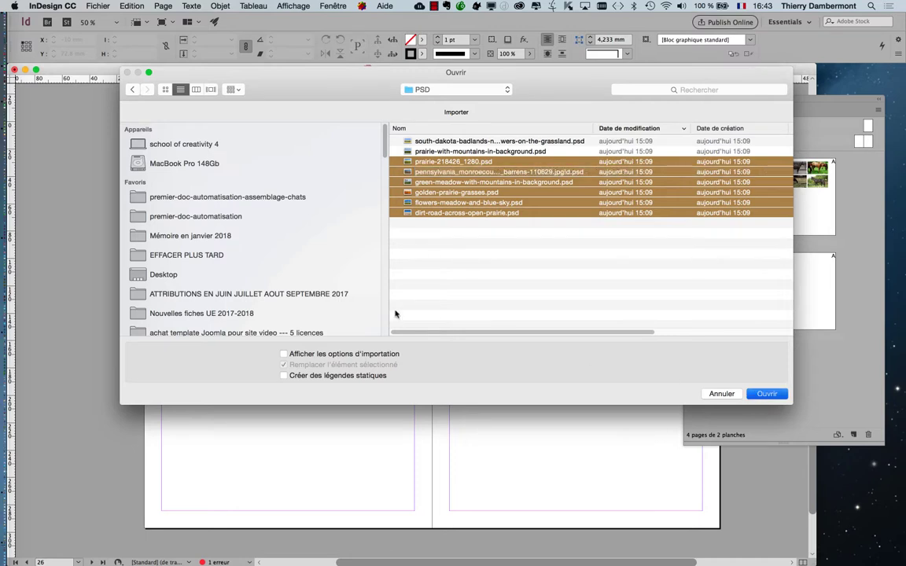
key("Return")
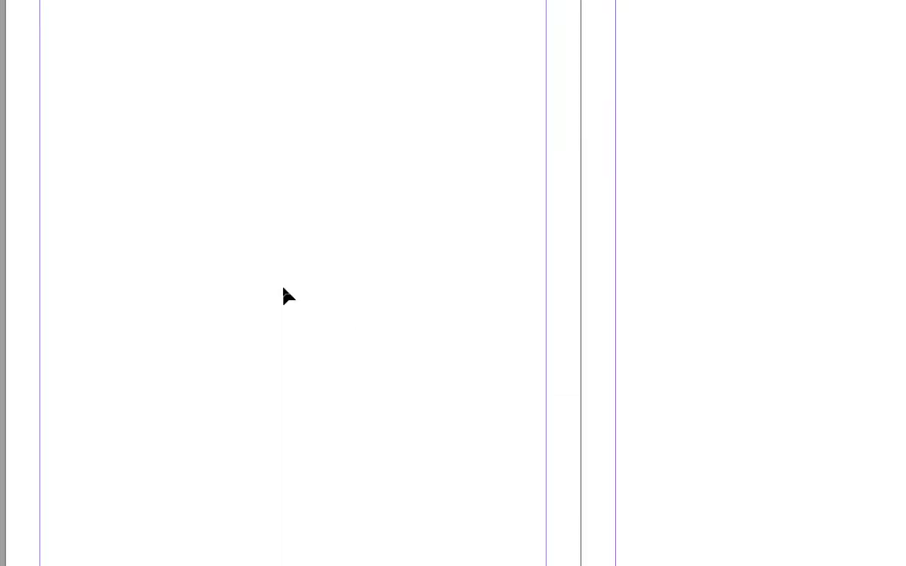
left_click(283, 288)
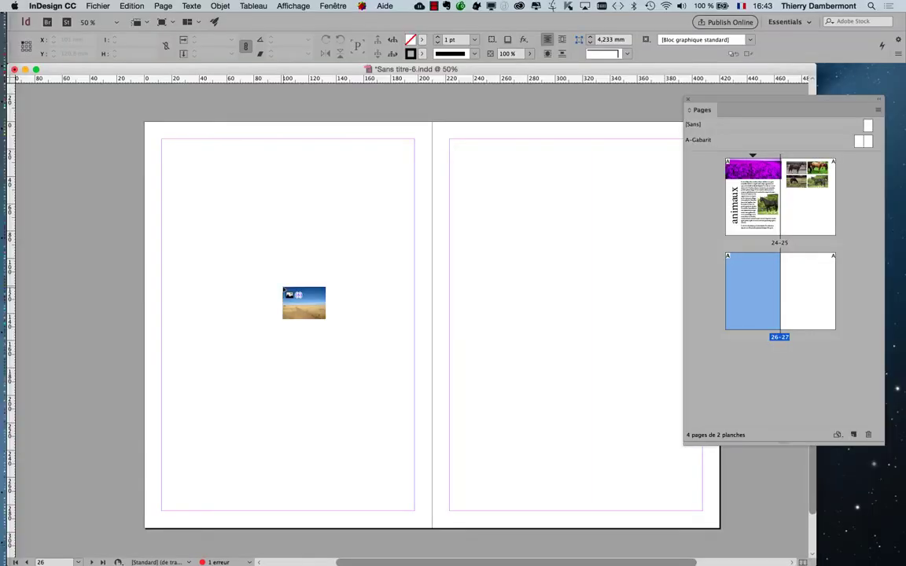
Step: Place the six images on page 26 as a grid of two columns and three rows without gutters, about 169.5 × 216 mm overall
left_click_drag(171, 172, 407, 469)
key("Up")
key("Up")
key("Right")
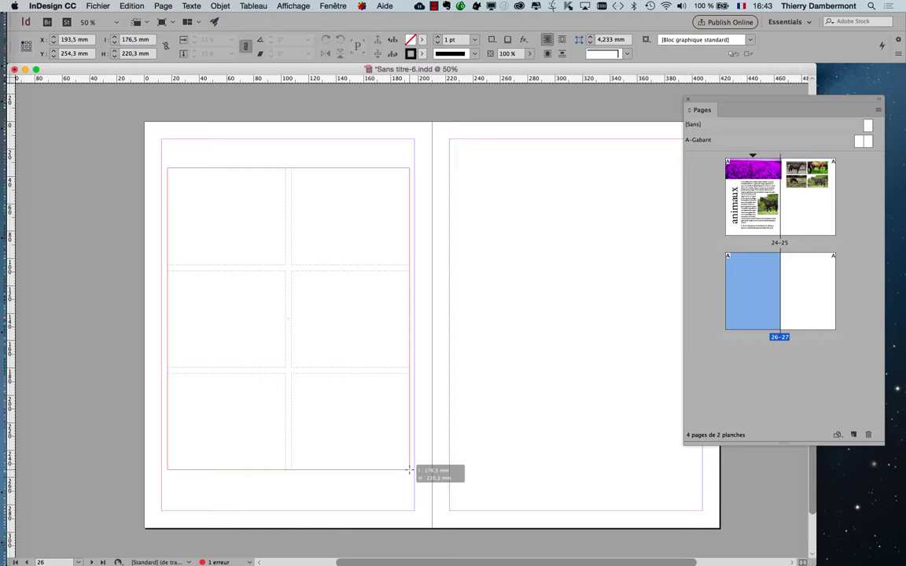
mouse_move(409, 471)
left_mouse_down()
mouse_move(383, 458)
mouse_move(398, 465)
left_mouse_up()
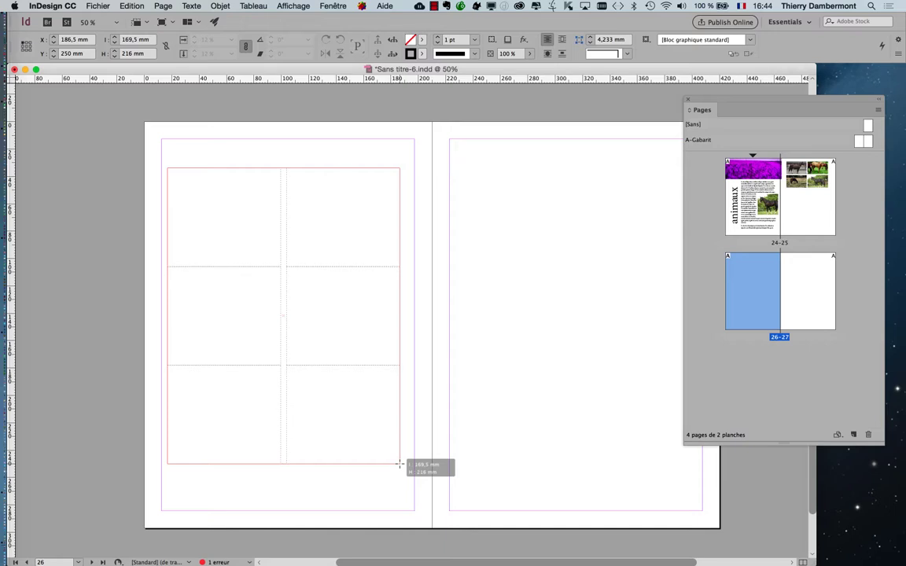
left_click_drag(399, 465, 399, 465)
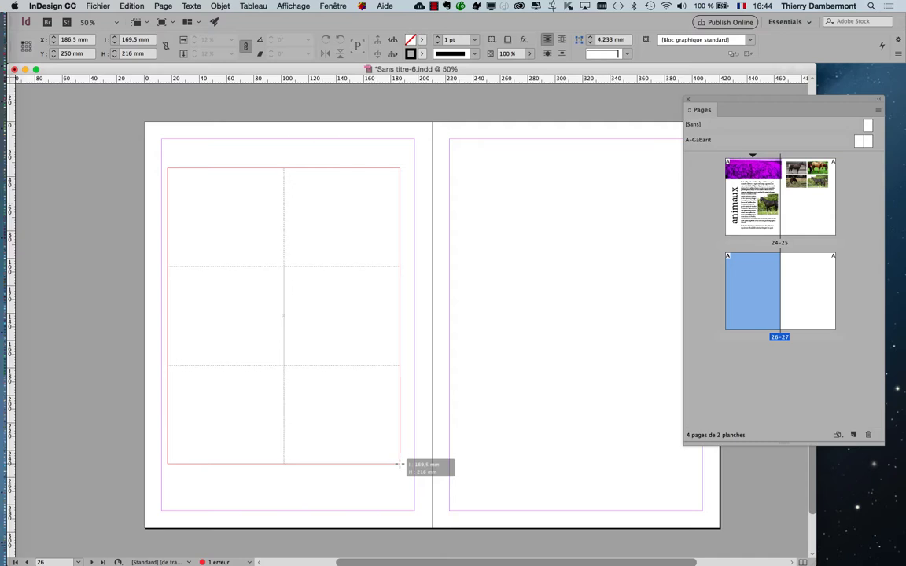
left_click_drag(399, 465, 400, 464)
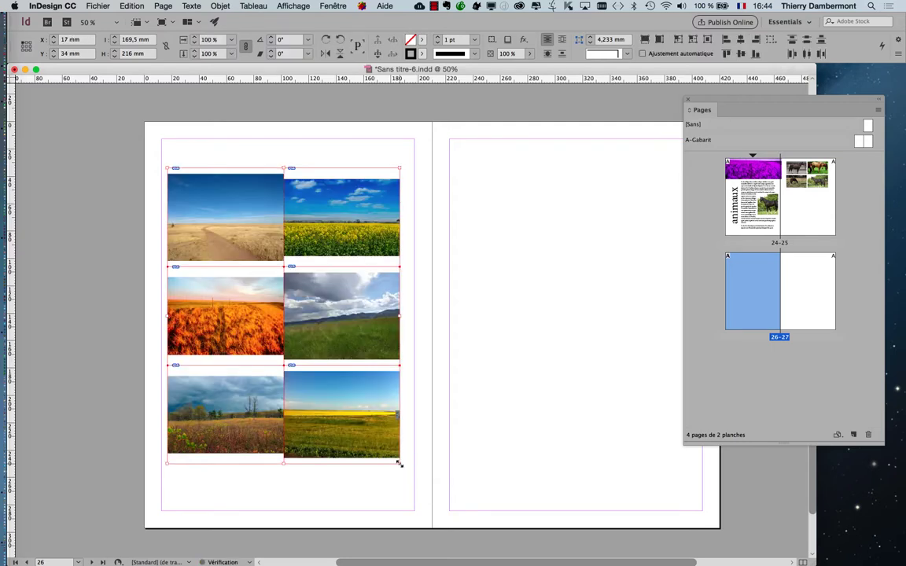
Step: Fill the six prairie image frames on page 26 proportionally with their images
left_click(191, 5)
mouse_move(221, 5)
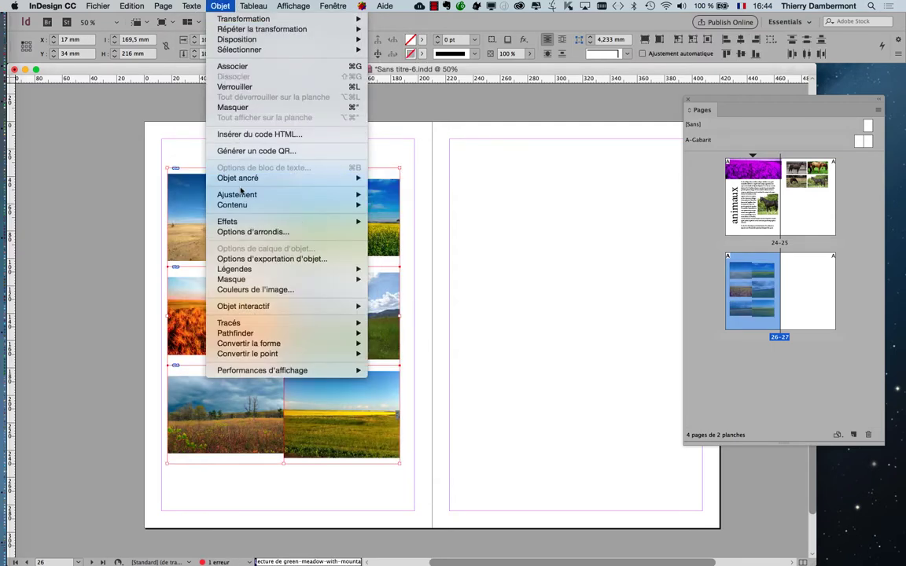
mouse_move(280, 194)
left_click(392, 198)
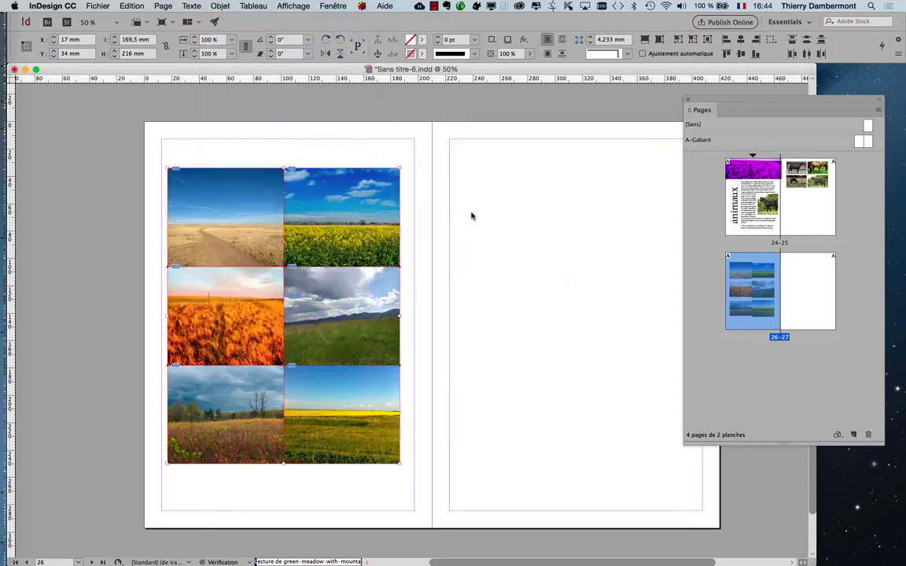
Step: Select all six prairie images on page 26 together and delete them
left_click(171, 129)
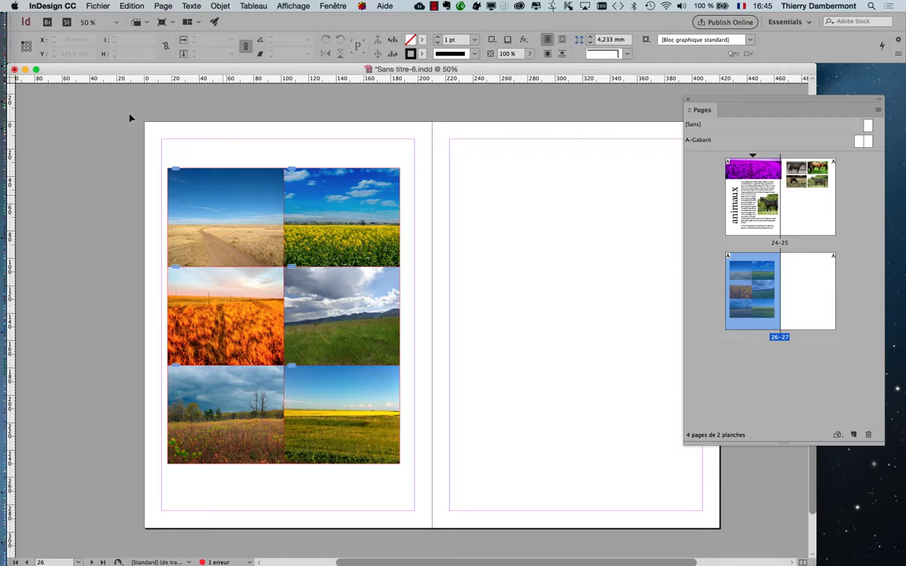
left_click_drag(164, 147, 386, 473)
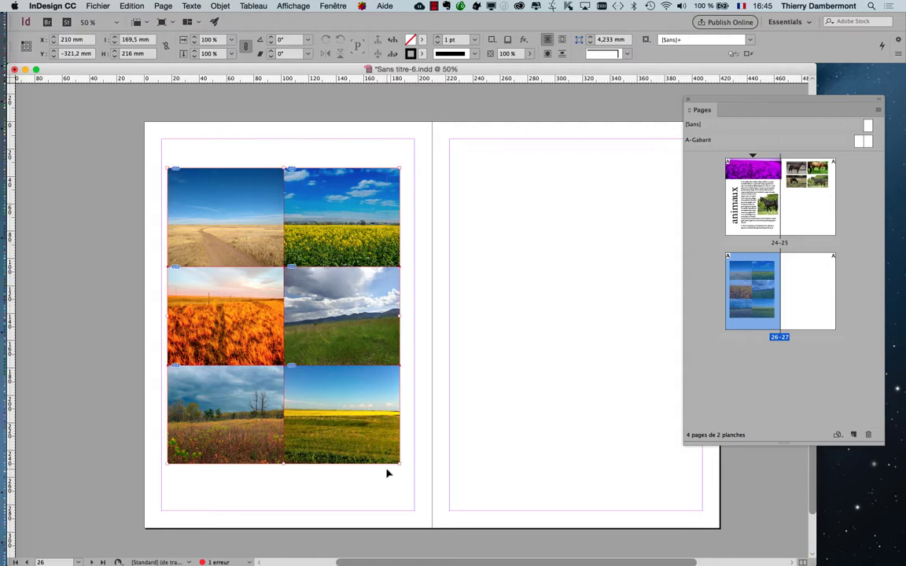
key("Delete")
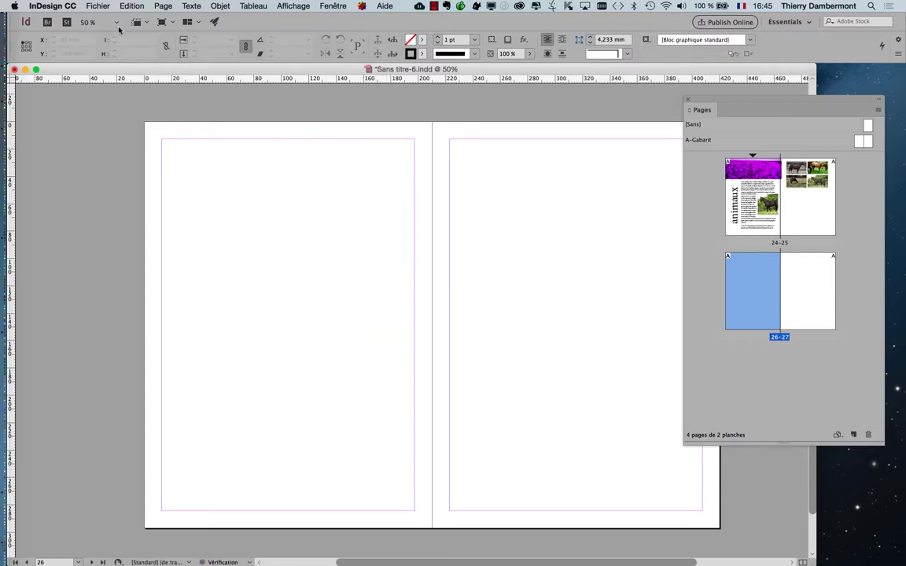
Step: Import prairie-218426_1280.psd through dirt-road-across-open-prairie.psd again, loading the six images for placing on the emptied page 26
left_click(98, 7)
left_click(113, 146)
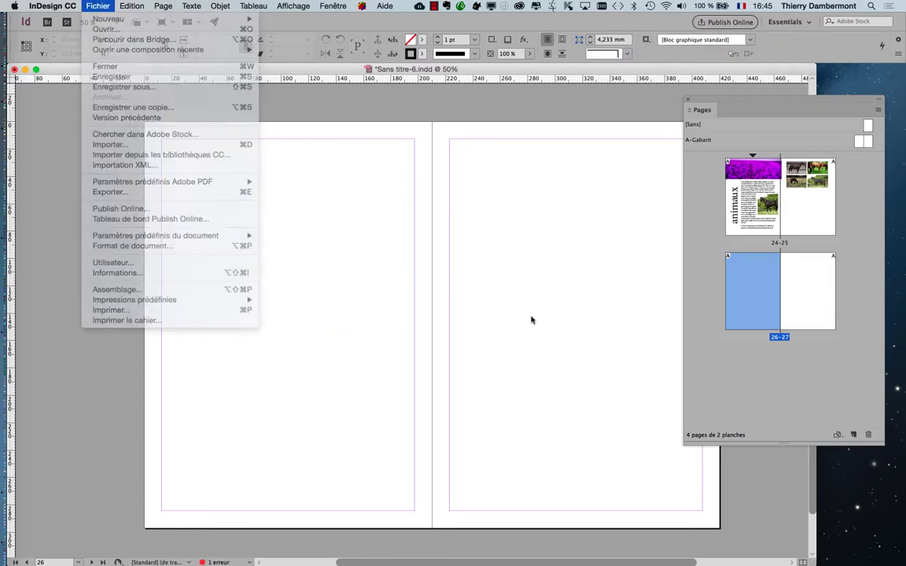
left_click(464, 171)
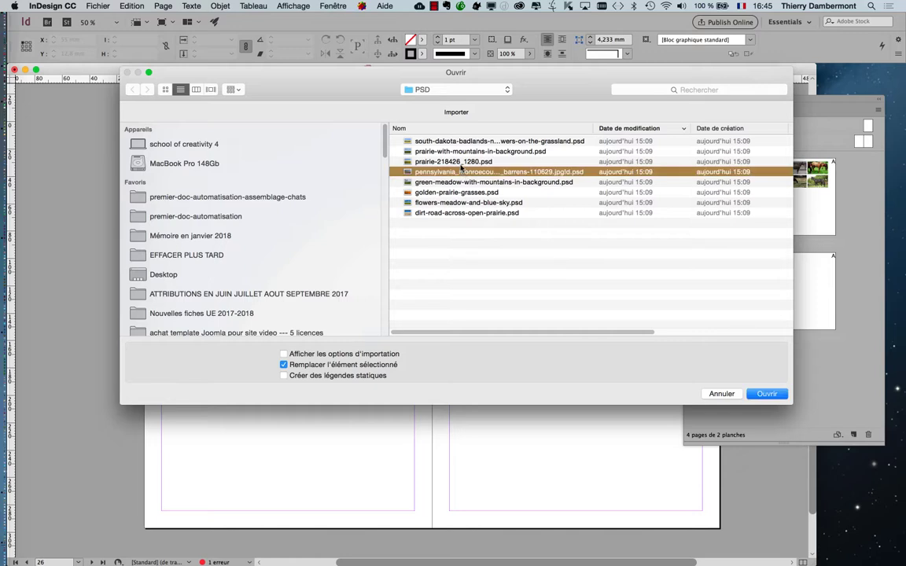
left_click(452, 162)
left_click(441, 213, "shift")
left_click(764, 394)
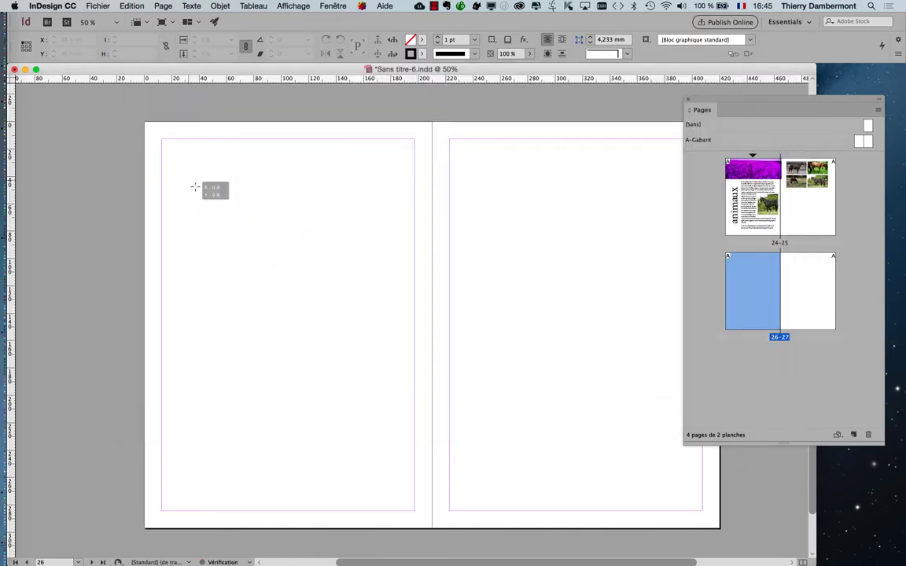
Step: Place the images on page 26 as a two-column, three-row grid with narrow gutters, about 146.5 × 183.5 mm overall, and undo the placement
left_click_drag(188, 181, 388, 431)
key("Right")
key("Right")
key("Up")
key("Down")
key("Down")
key("Left")
key("Up")
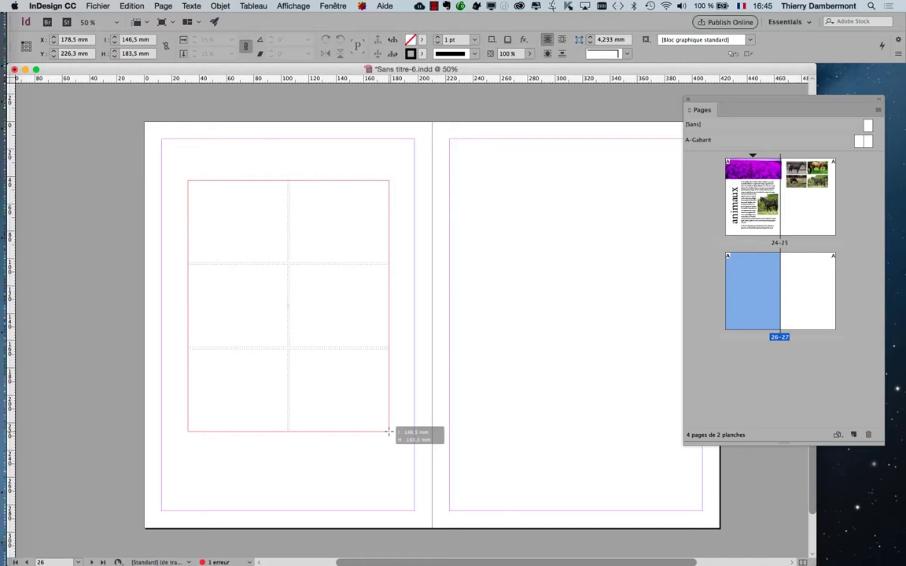
left_click_drag(389, 431, 389, 431)
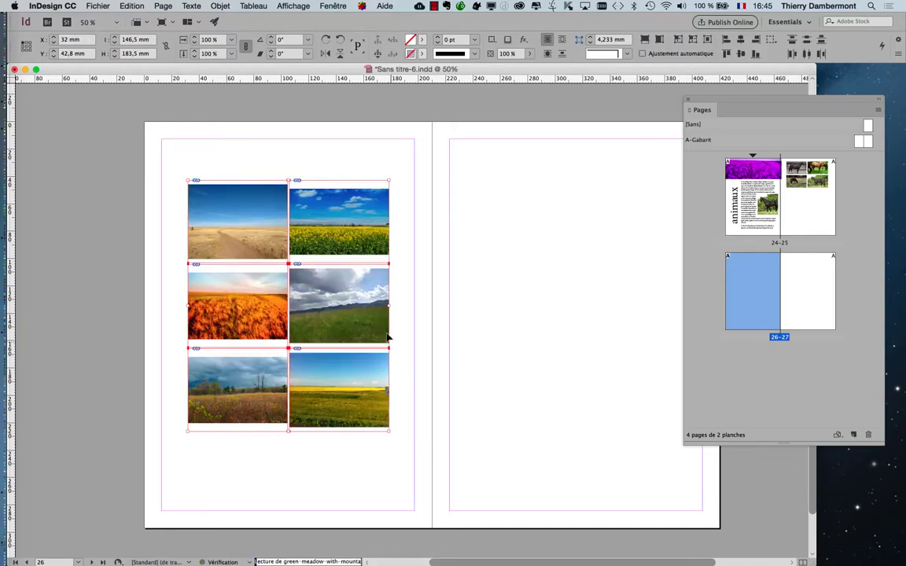
key("super+z")
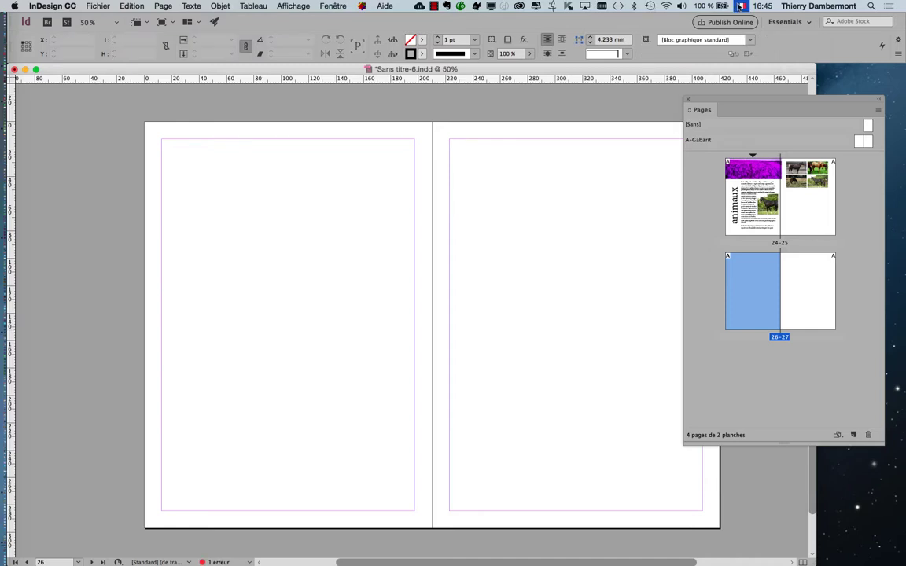
Step: Display the macOS keyboard viewer over the spread, examine its modifier and arrow keys, and close it
left_click(741, 5)
left_click(794, 93)
left_click_drag(716, 259, 500, 140)
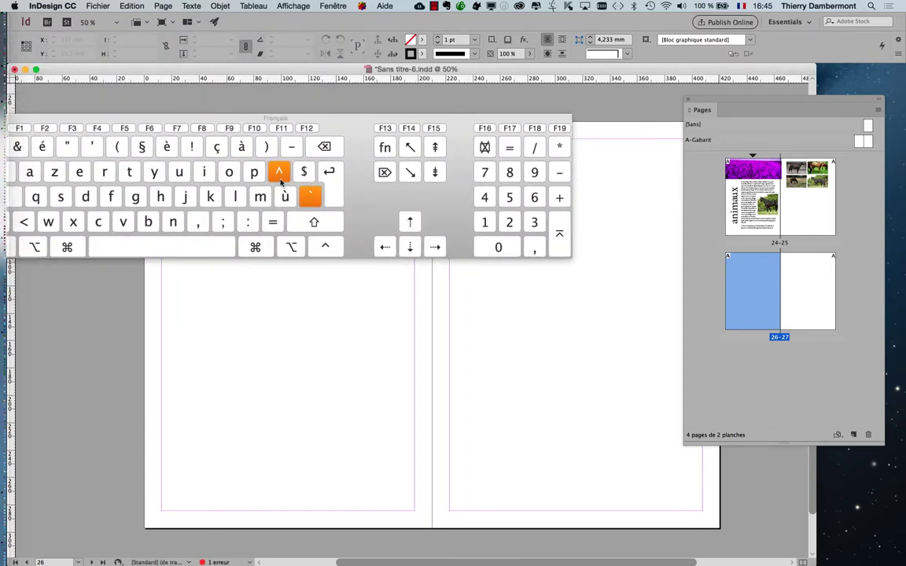
key("alt")
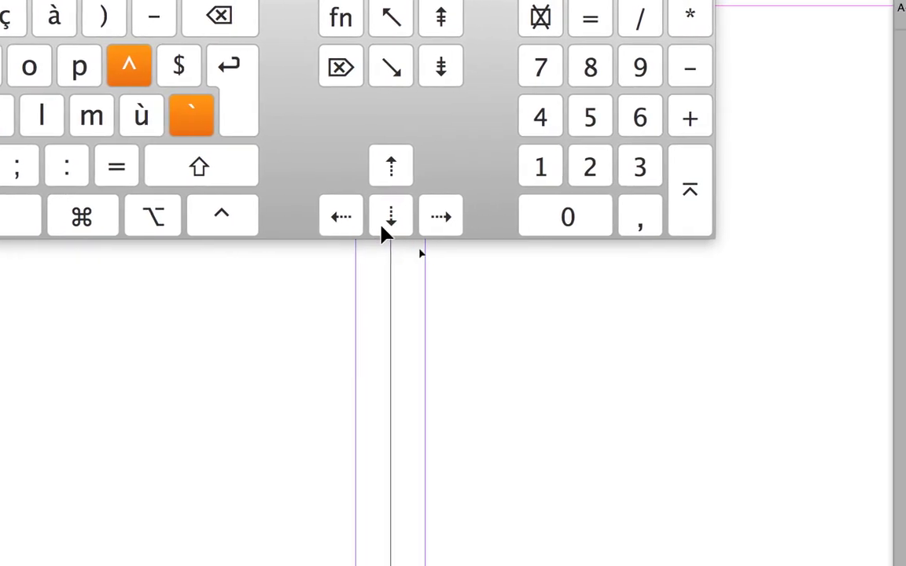
key("super+alt+8")
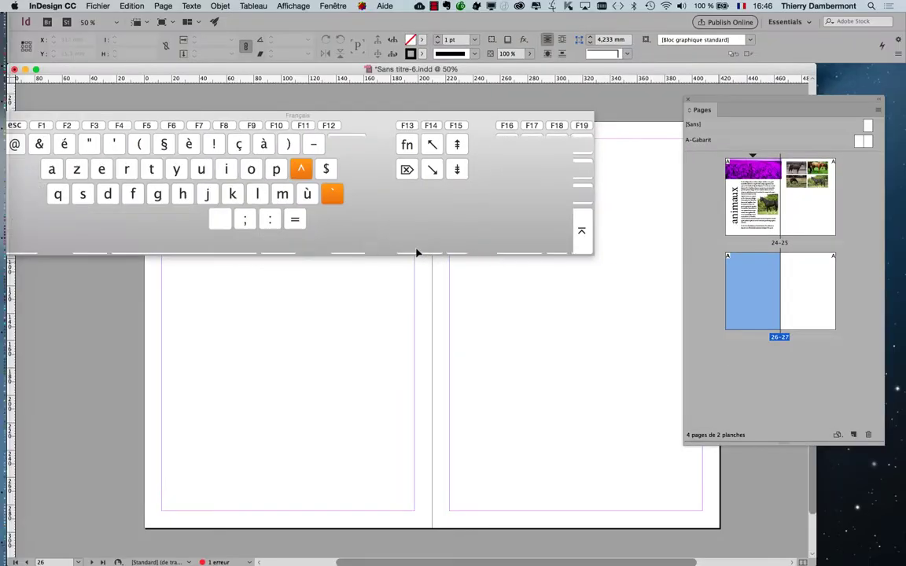
left_click_drag(101, 115, 228, 136)
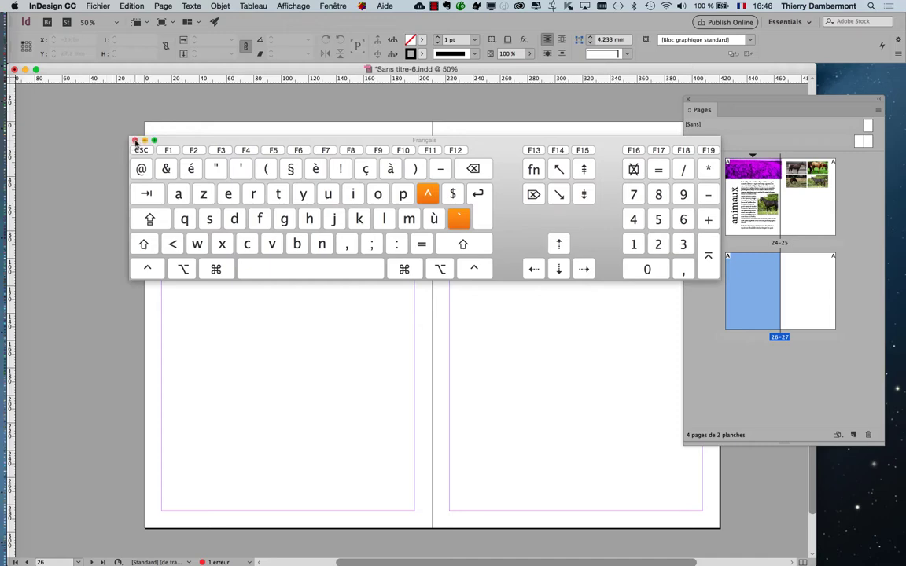
left_click(136, 142)
Step: Load the six PSD files from dirt-road-across-open-prairie.psd up to prairie-218426_1280.psd for placing once more
left_click(98, 5)
left_click(114, 139)
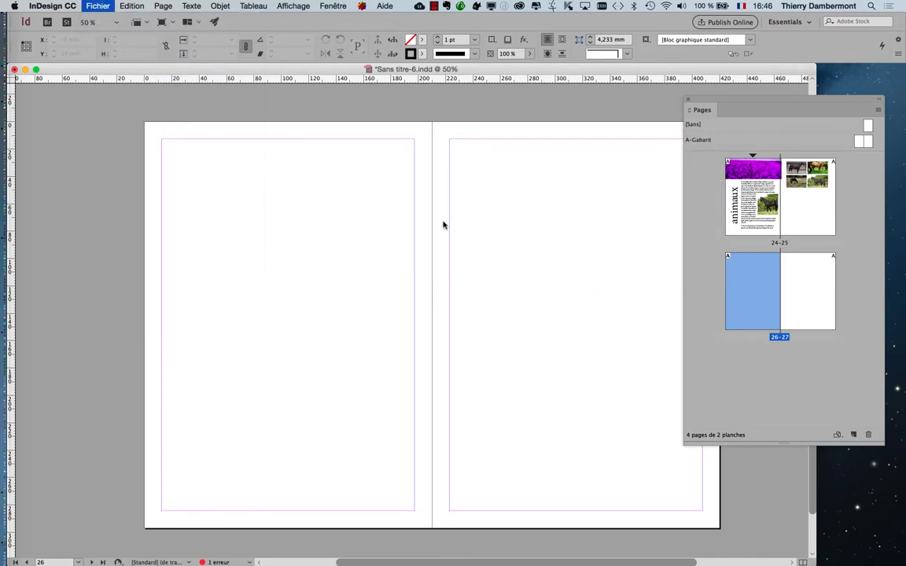
left_click(450, 213)
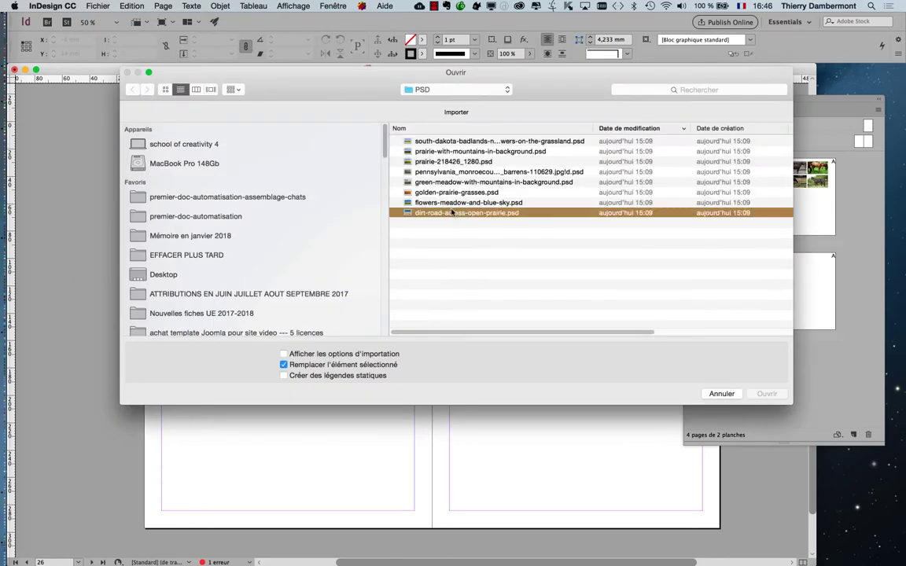
left_click(448, 172, "shift")
left_click(424, 161, "shift")
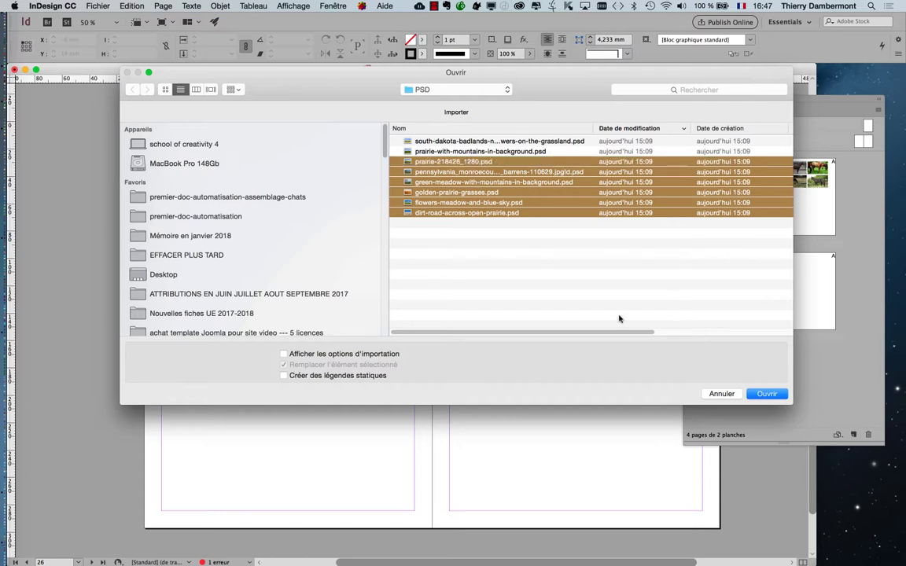
left_click(769, 395)
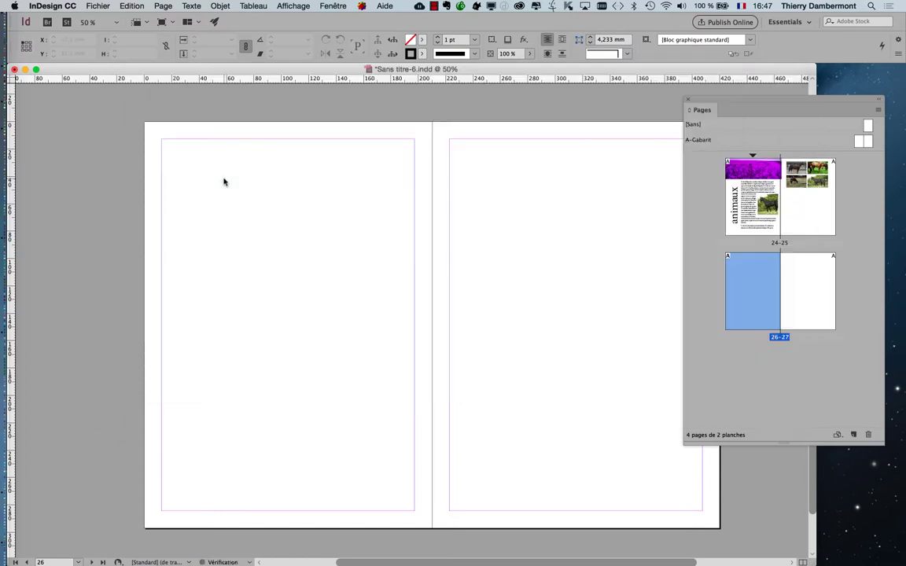
Step: Place the six images on page 26 as a two-column, three-row grid without gutters, about 163 × 224 mm overall, starting at the outer margin
left_click_drag(163, 162, 384, 468)
key("Right")
key("Up")
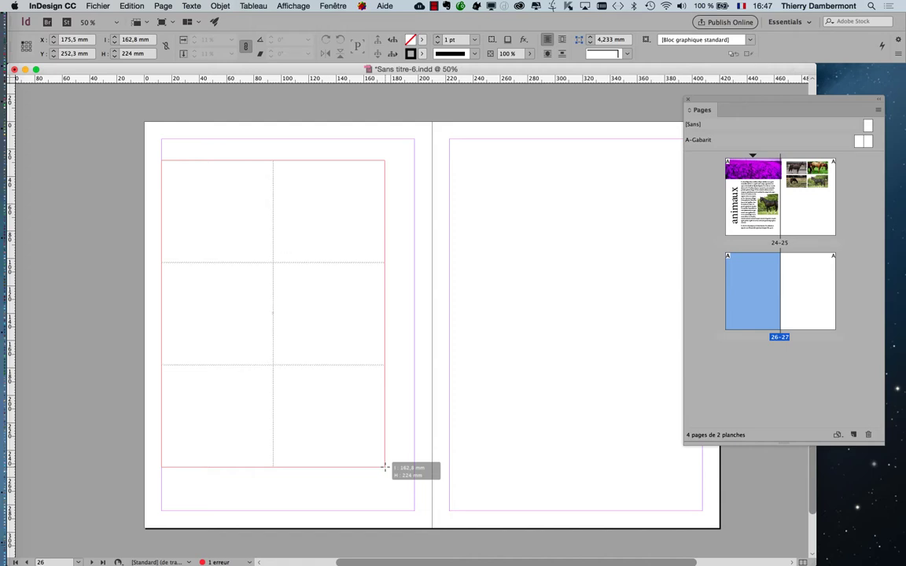
left_click_drag(384, 467, 383, 467)
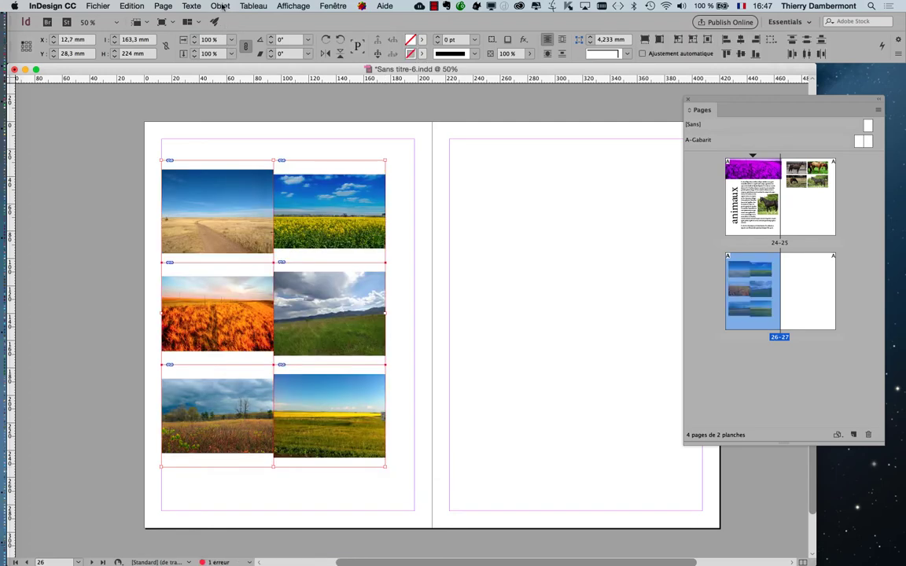
Step: Fill the six image frames proportionally, and show the spread in preview mode without guides and with nothing selected
left_click(219, 6)
mouse_move(239, 194)
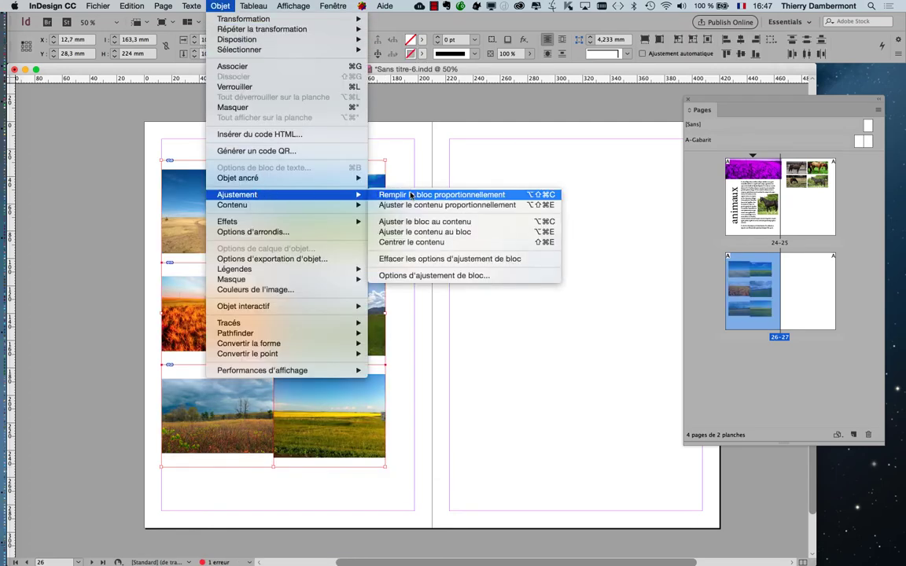
left_click(402, 195)
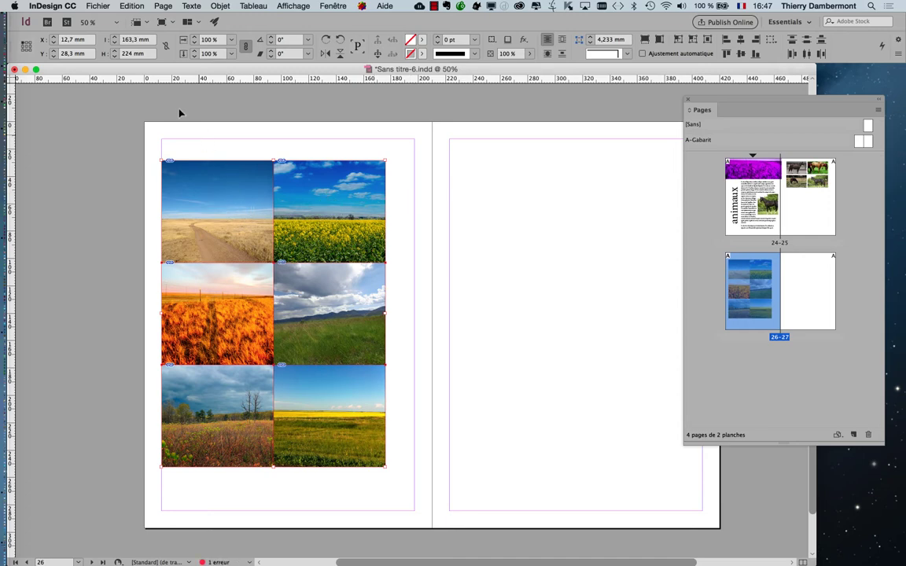
key("w")
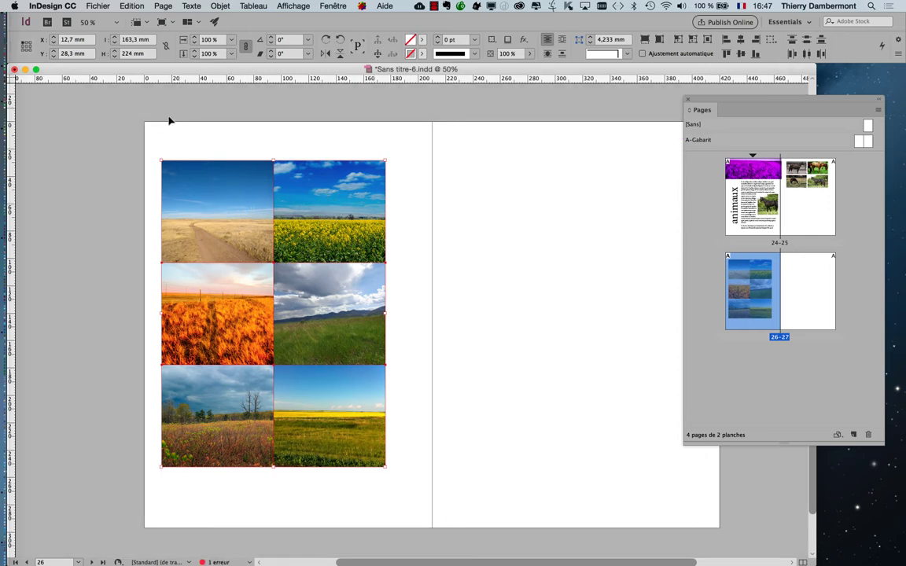
left_click(132, 193)
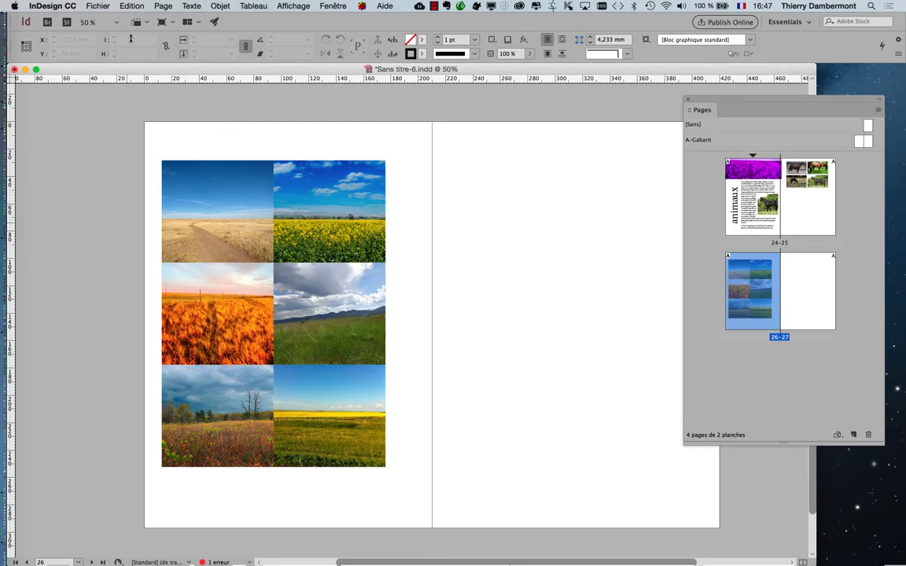
Step: Save the document under the new name Sans titre-7.indd in the same folder
left_click(95, 5)
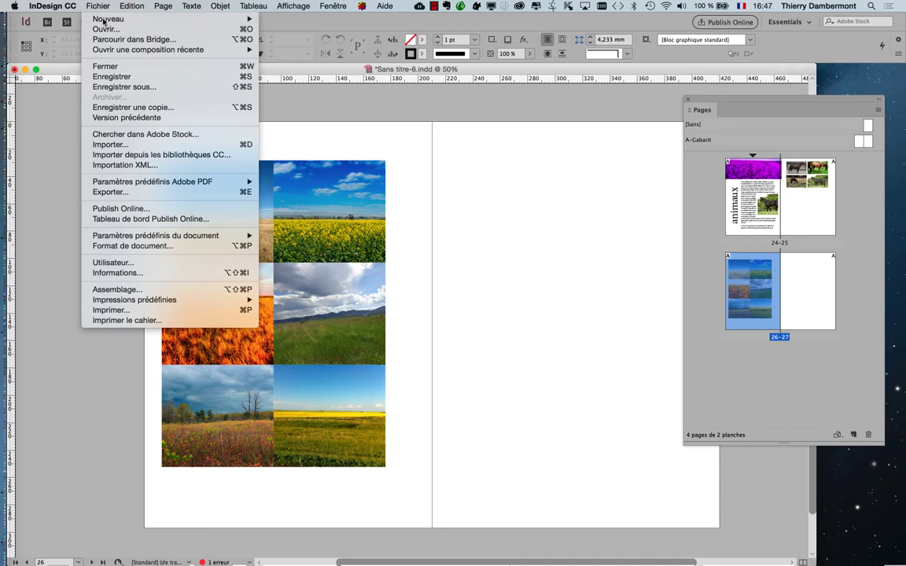
left_click(136, 87)
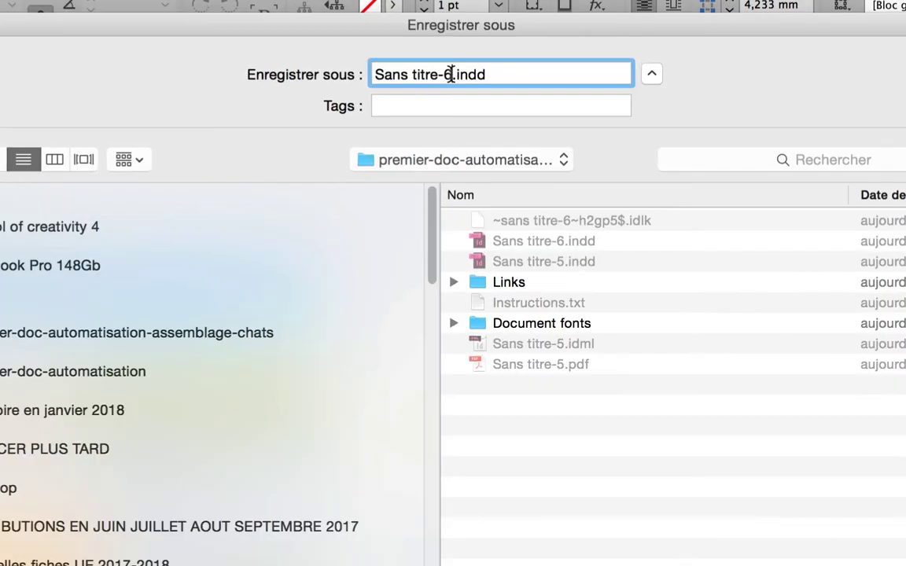
key("BackSpace")
type("7")
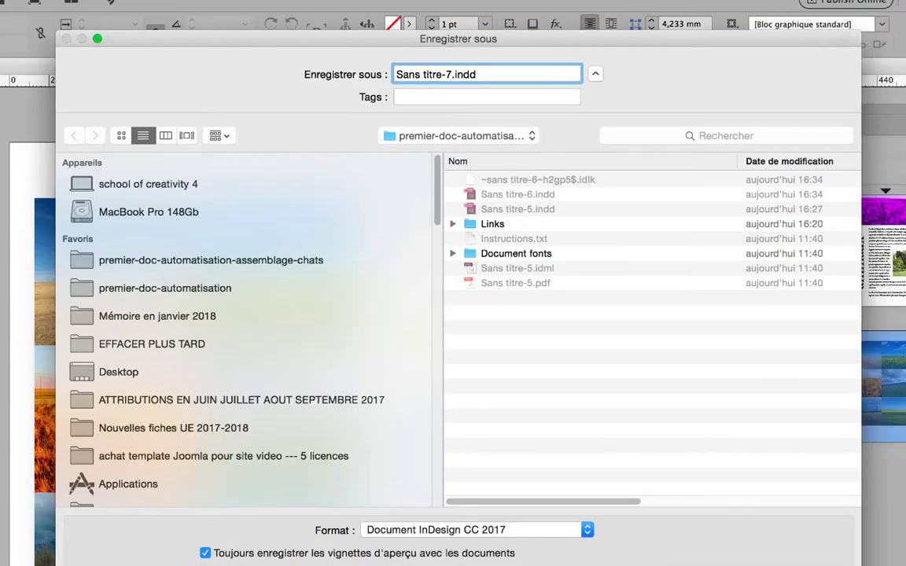